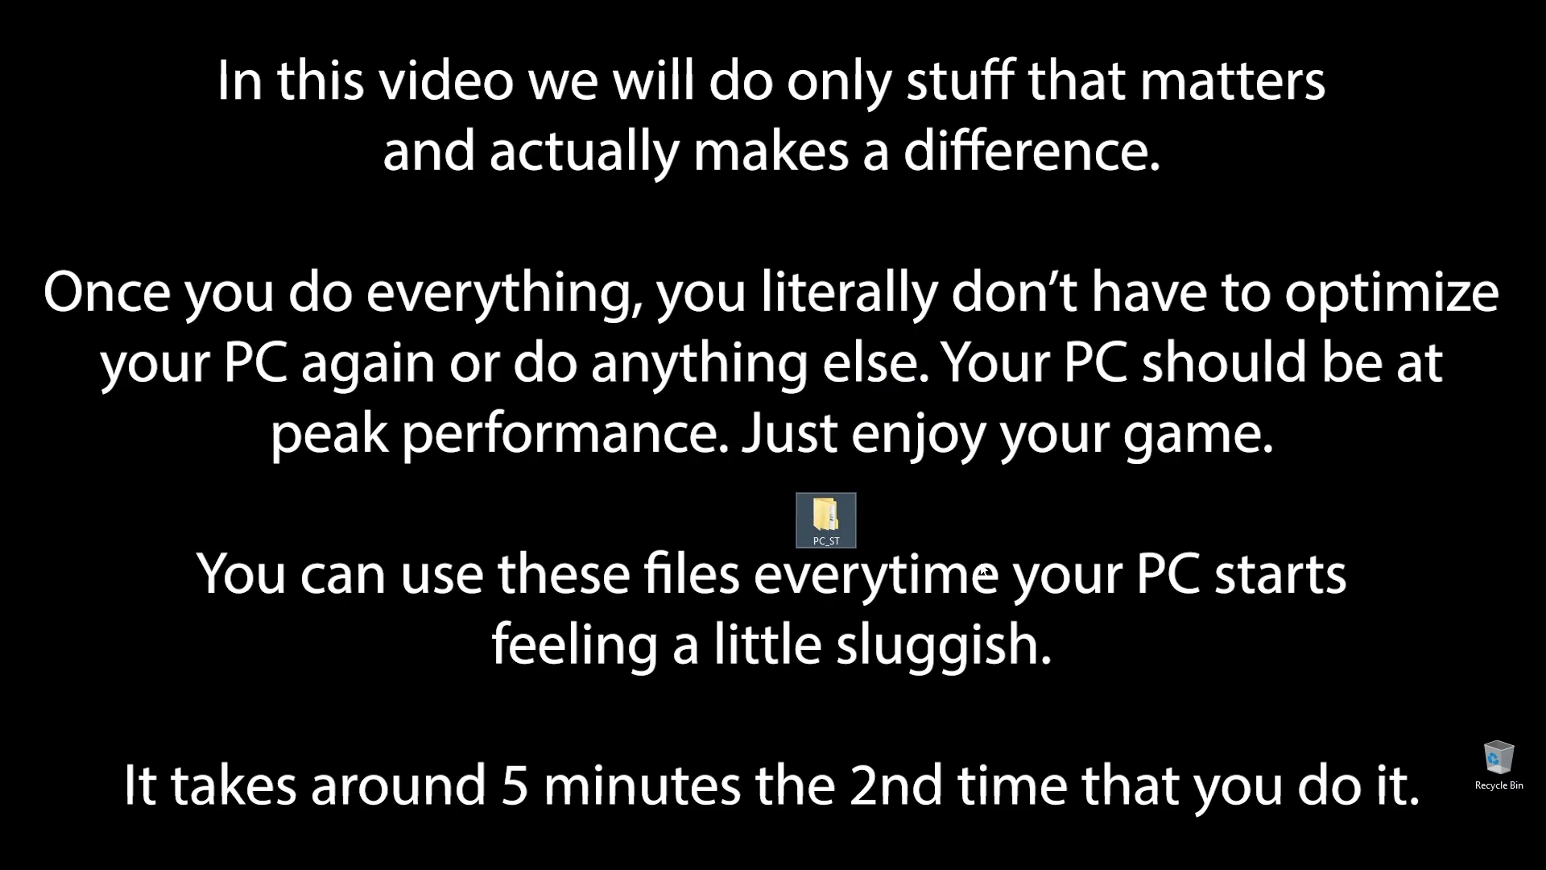
- Clear the desktop selection and open Local Disk (C:) in File Explorer next to the PC_ST folder
click(1086, 677)
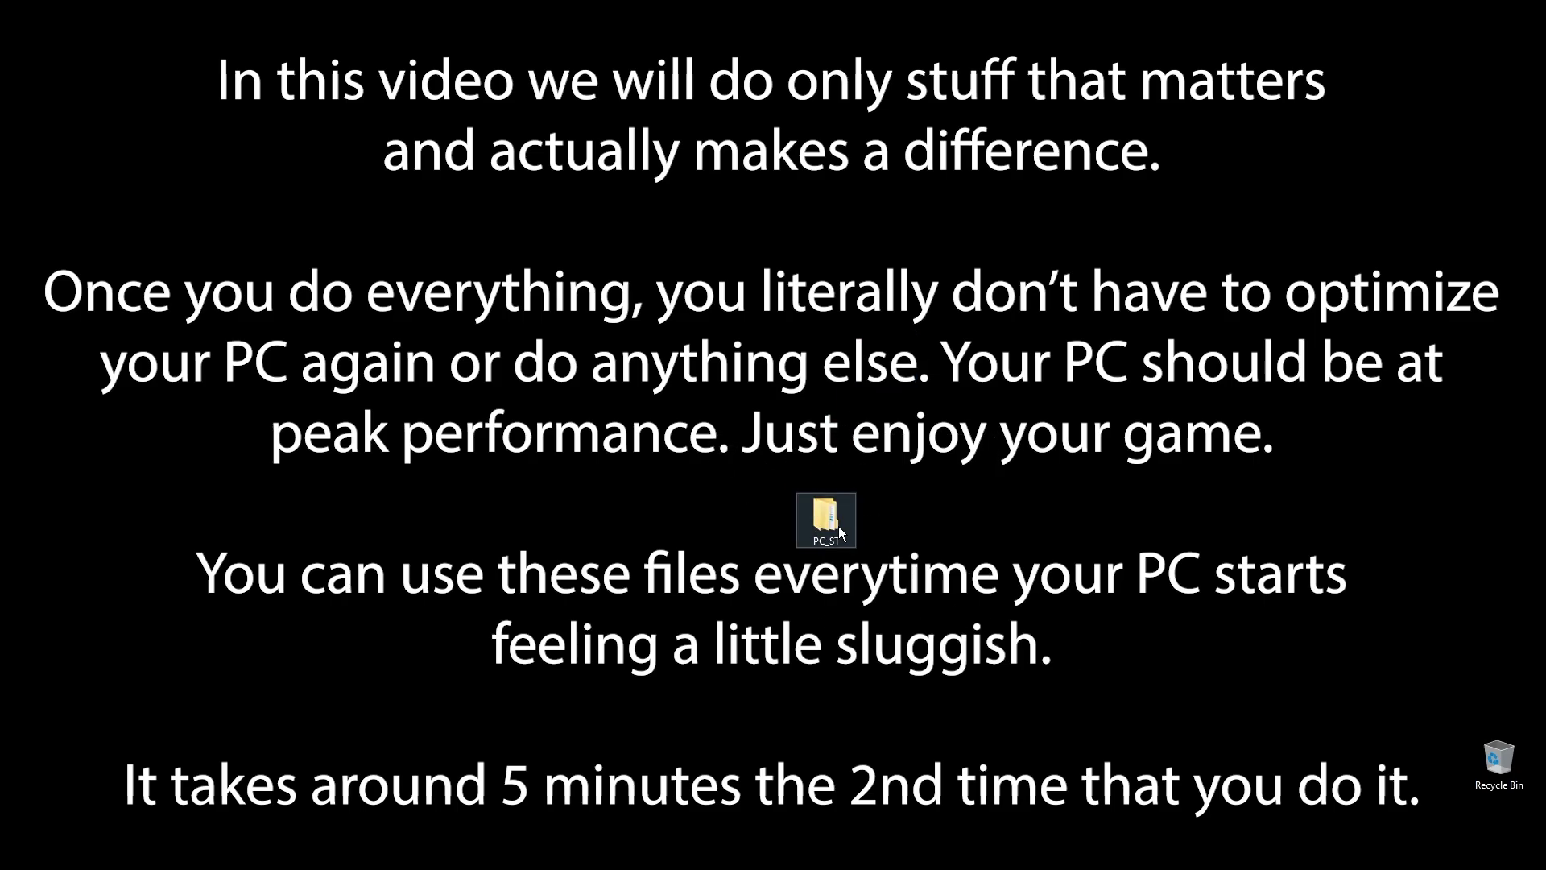
mouse_move(816, 525)
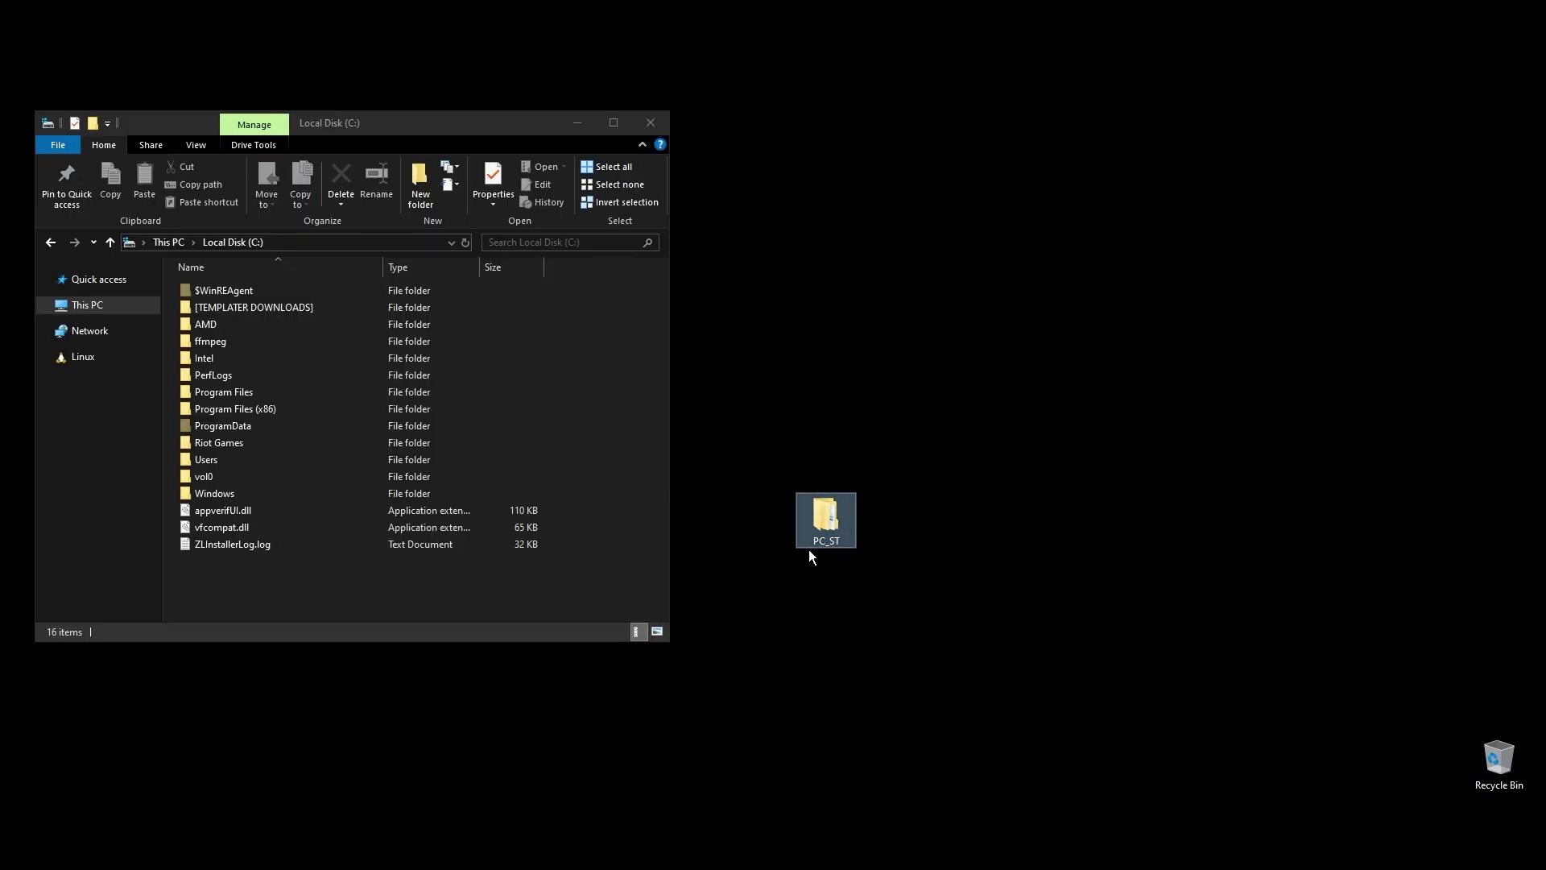
- Move PC_ST onto the C: drive, open its 1. Check folder and select 3. MemTest64.exe
drag(809, 551, 277, 596)
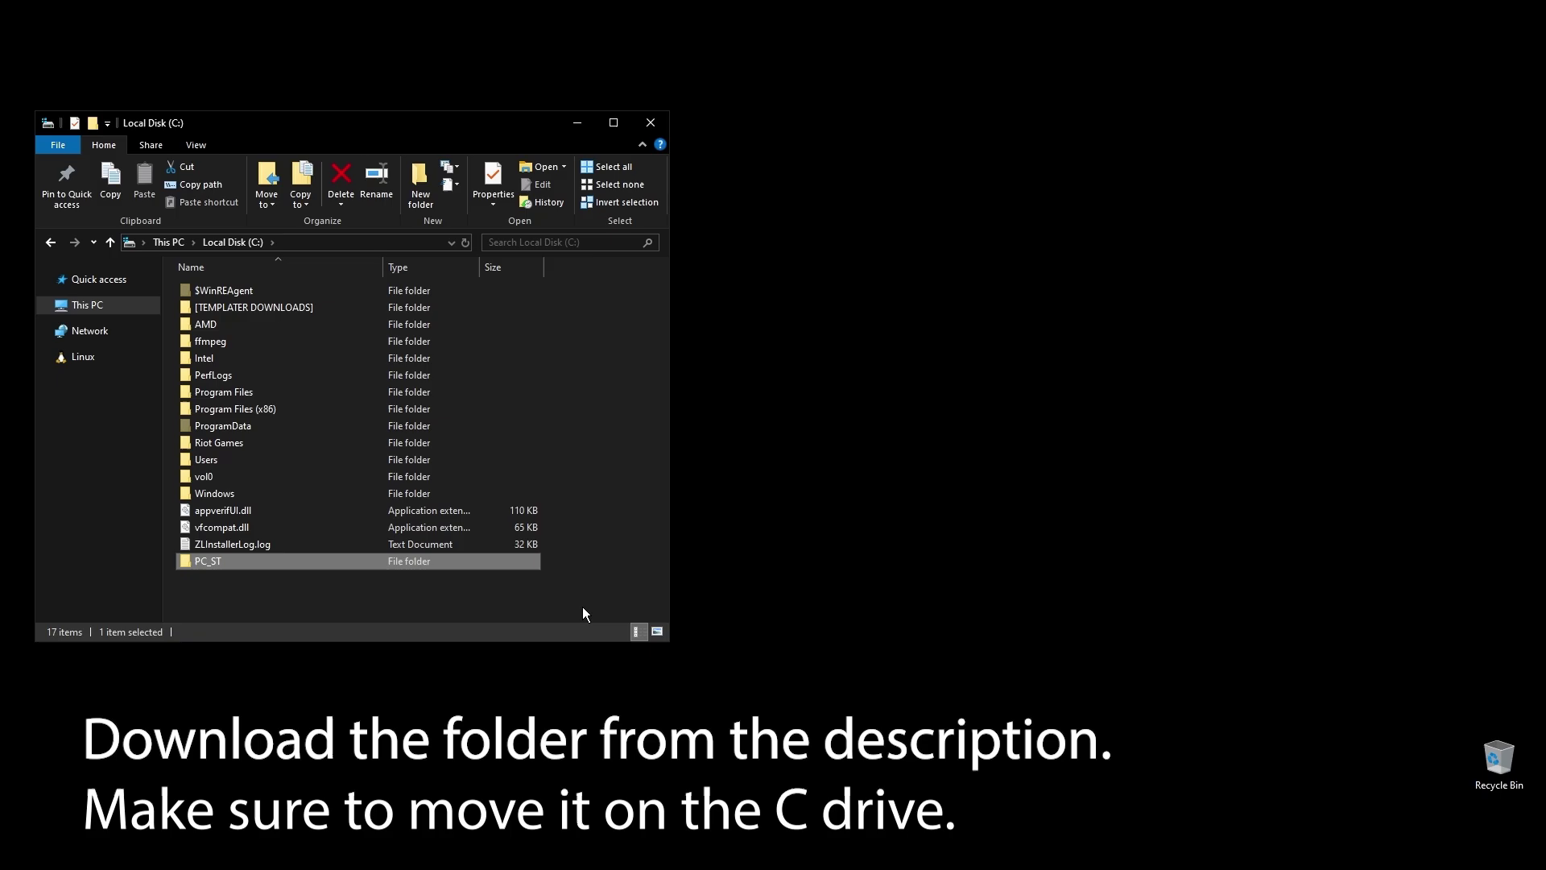
double_click(303, 564)
drag(367, 127, 837, 209)
double_click(680, 350)
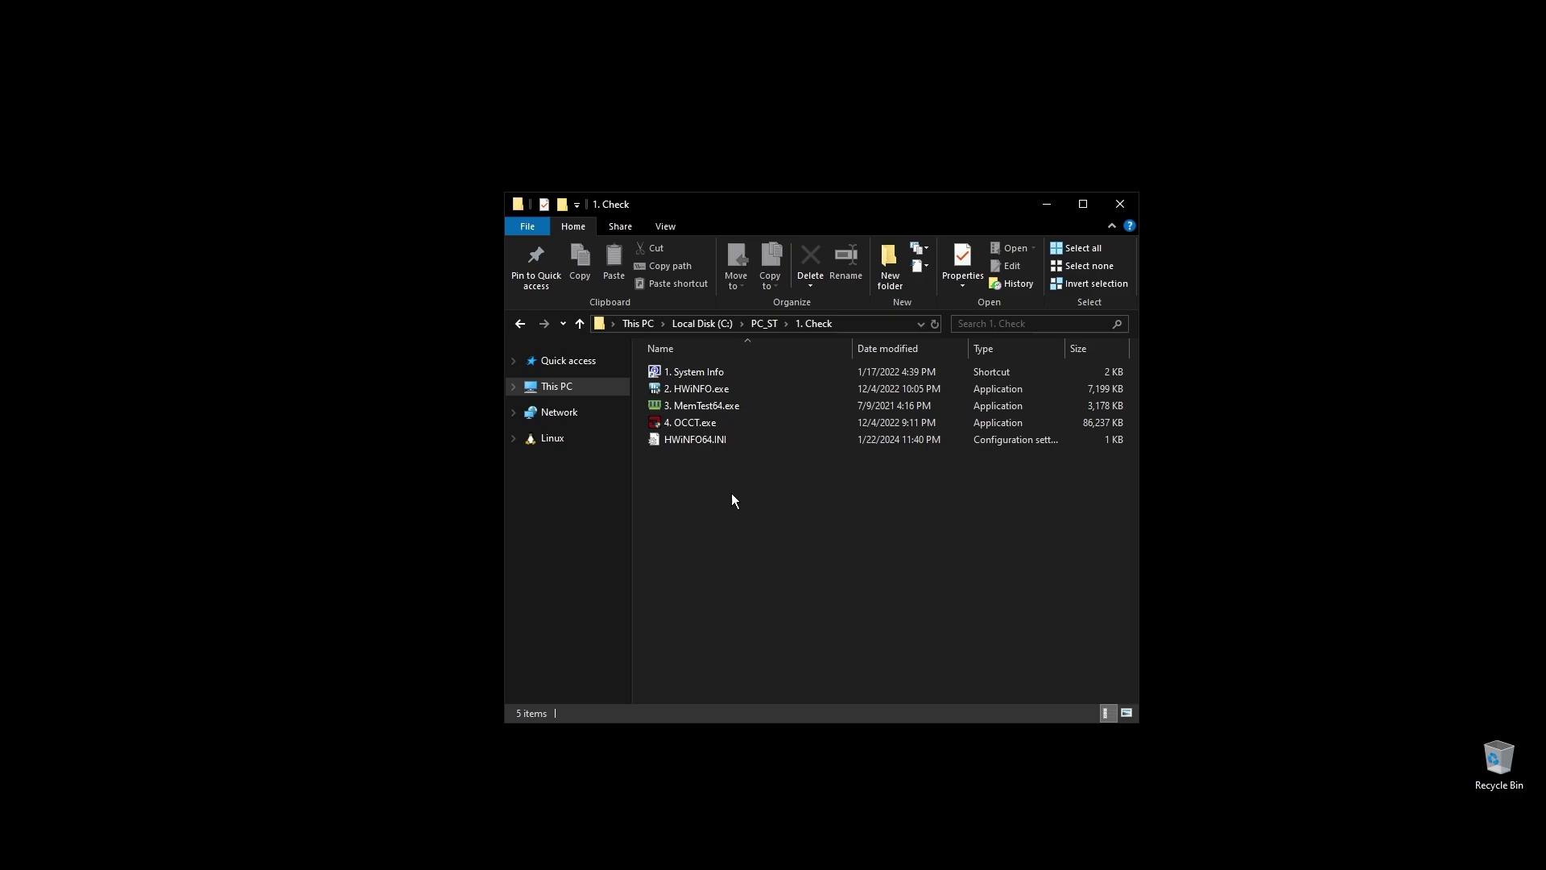
click(694, 408)
- Launch MemTest64, highlight the Module 1 and Module 3 DDR4 8192 MB specs, then close it
double_click(694, 409)
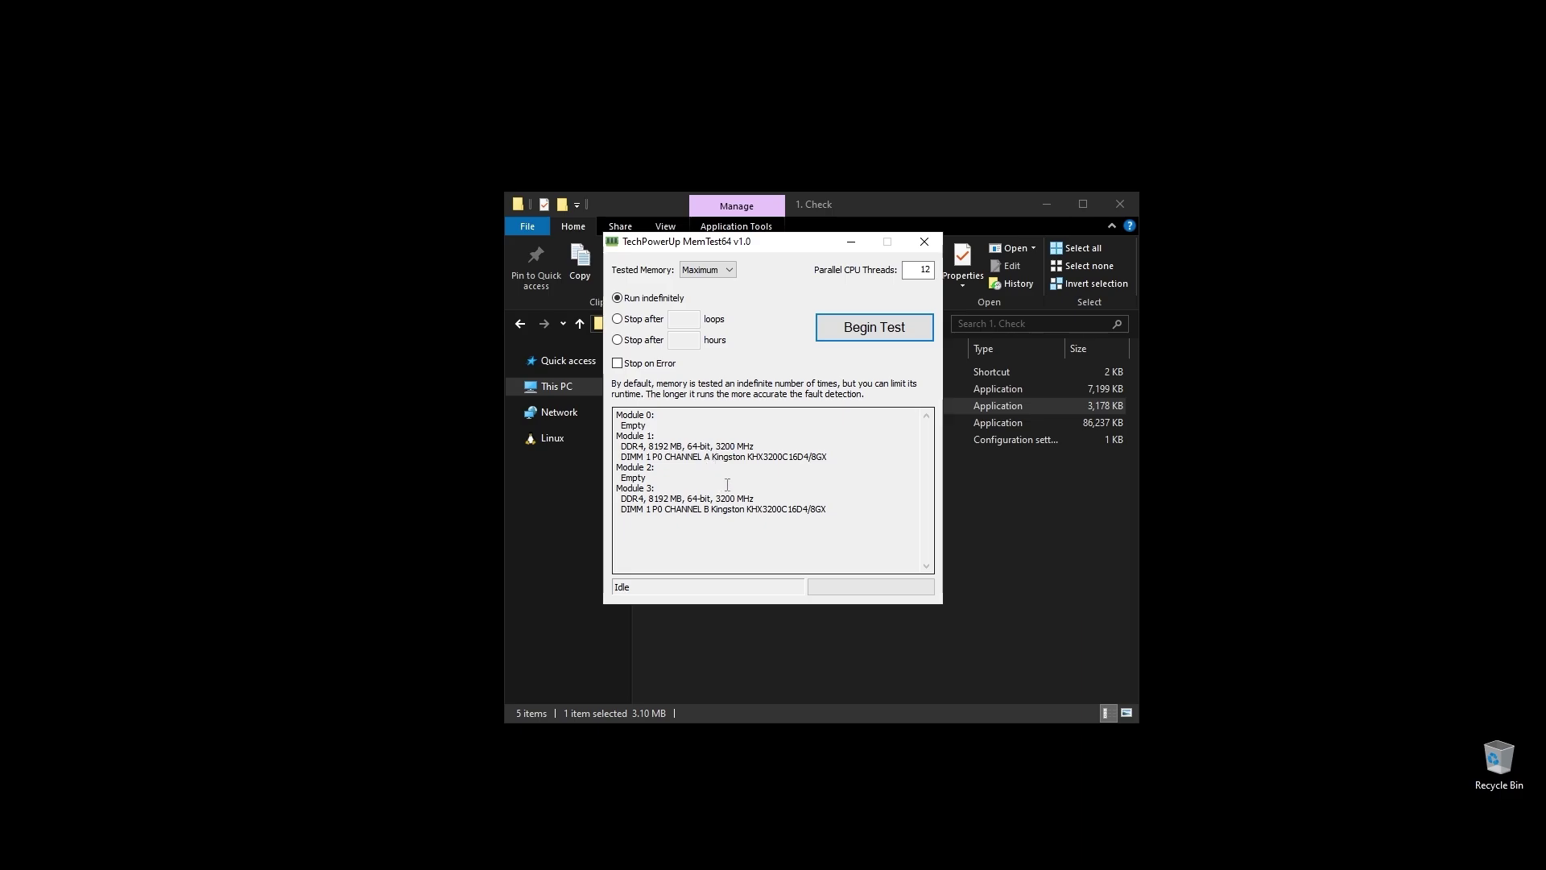
drag(619, 446, 781, 448)
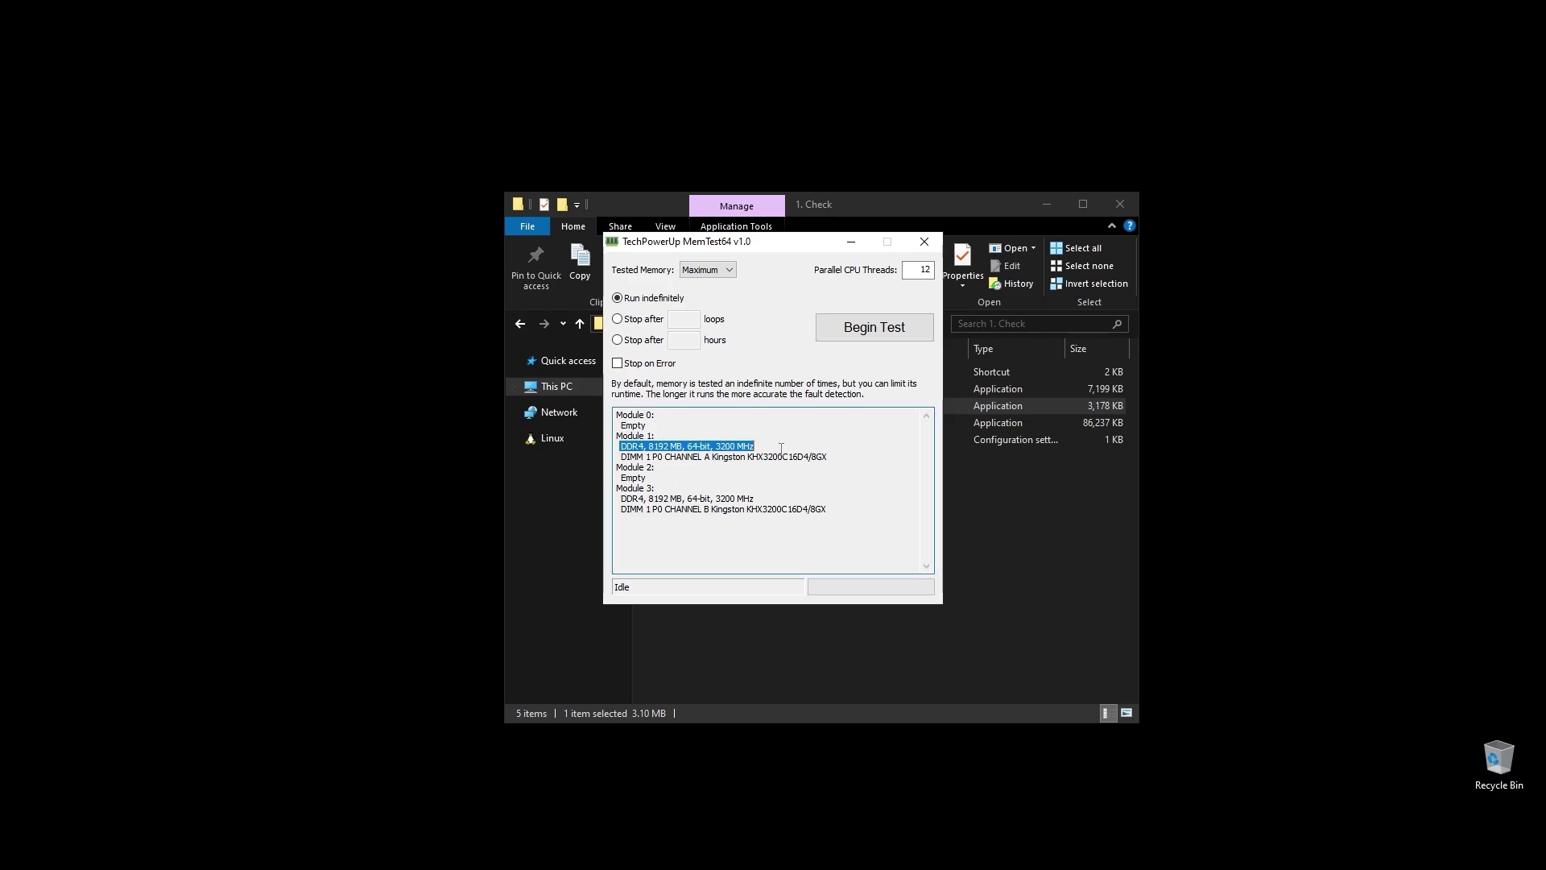
drag(628, 498, 782, 500)
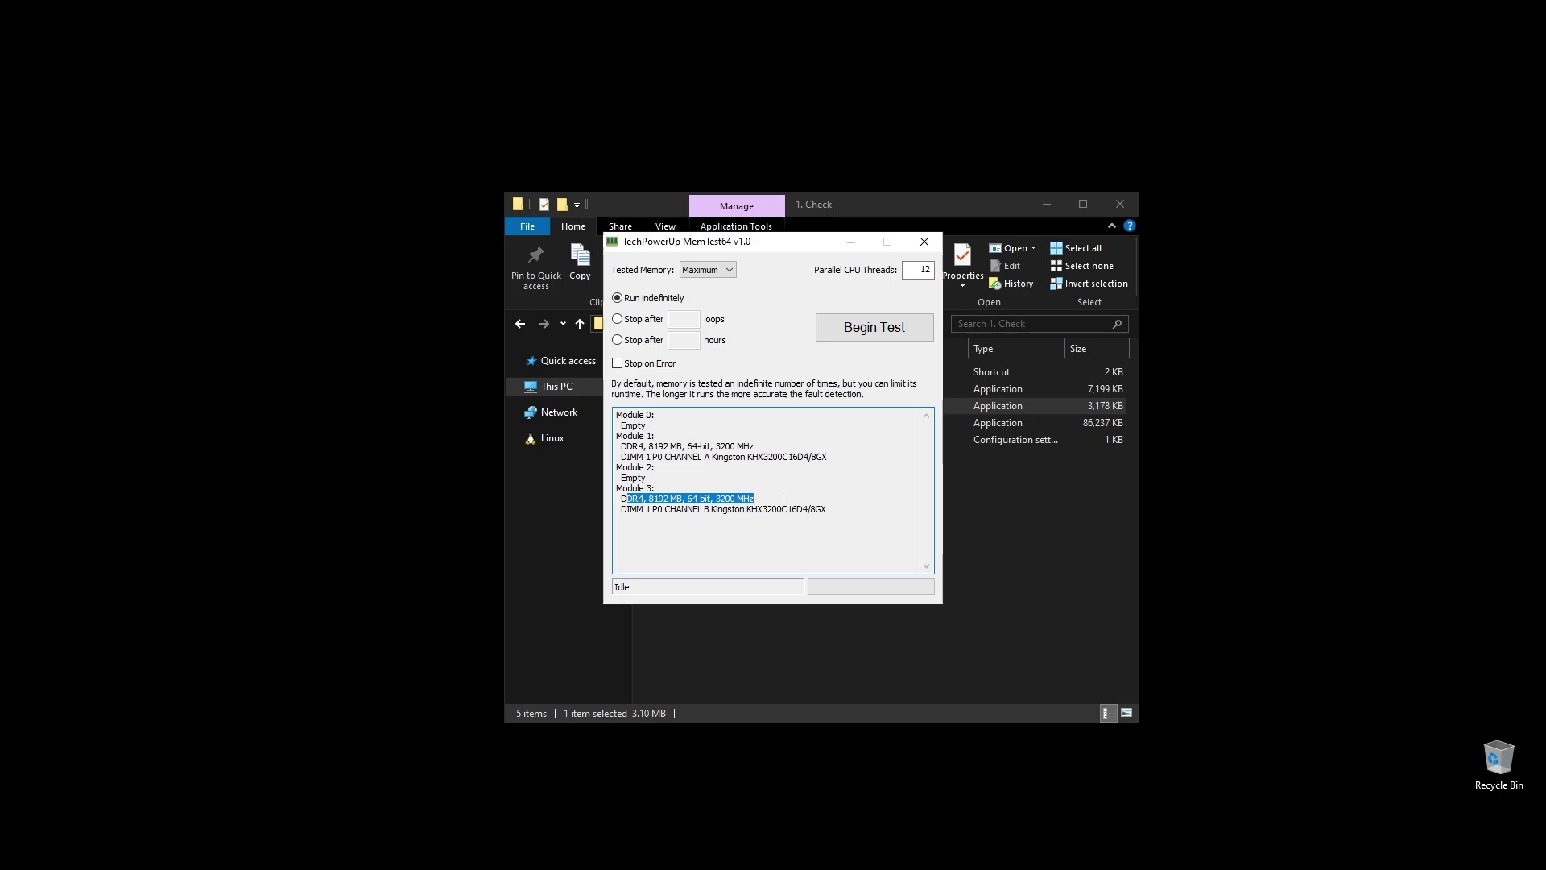
drag(623, 497, 619, 499)
click(923, 244)
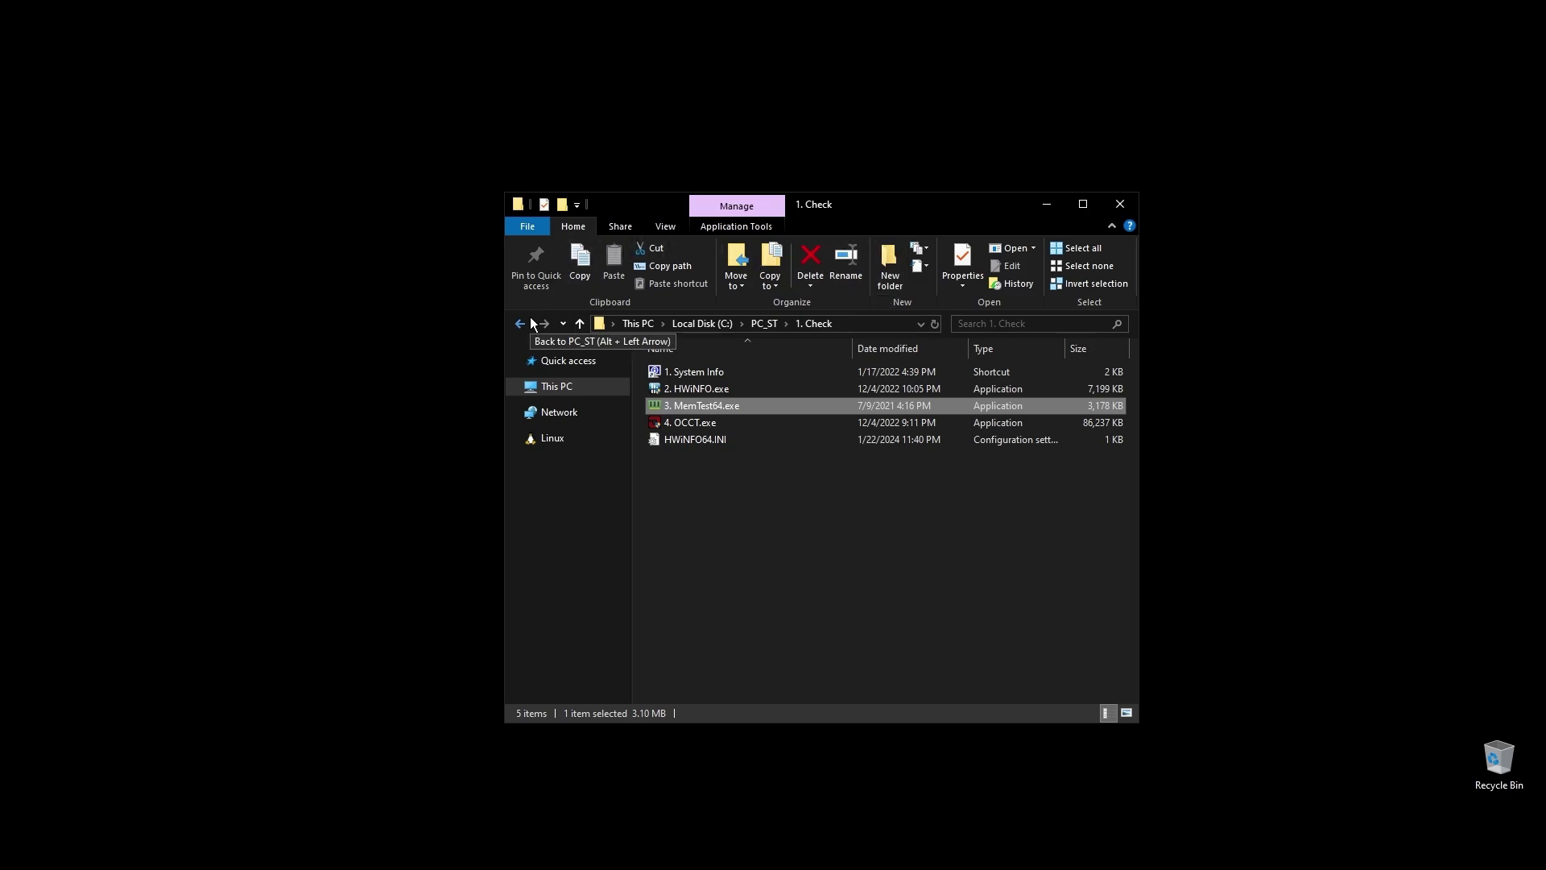
- Start OCCT's CPU test in Extreme mode with Steady load, checking frequency and temperature readings
click(695, 426)
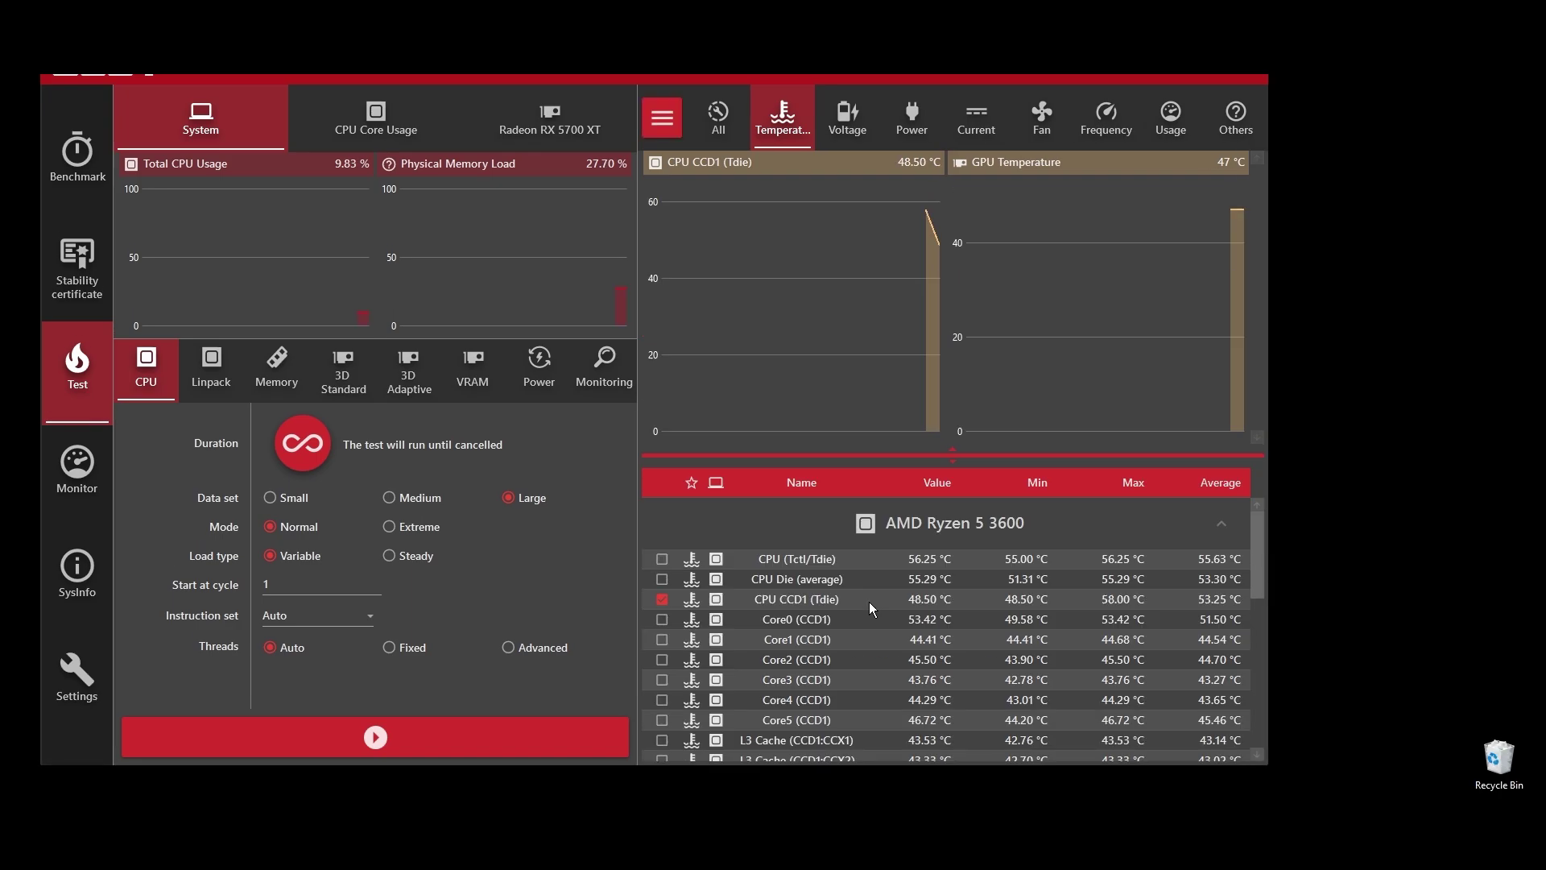
click(395, 525)
click(394, 557)
click(433, 739)
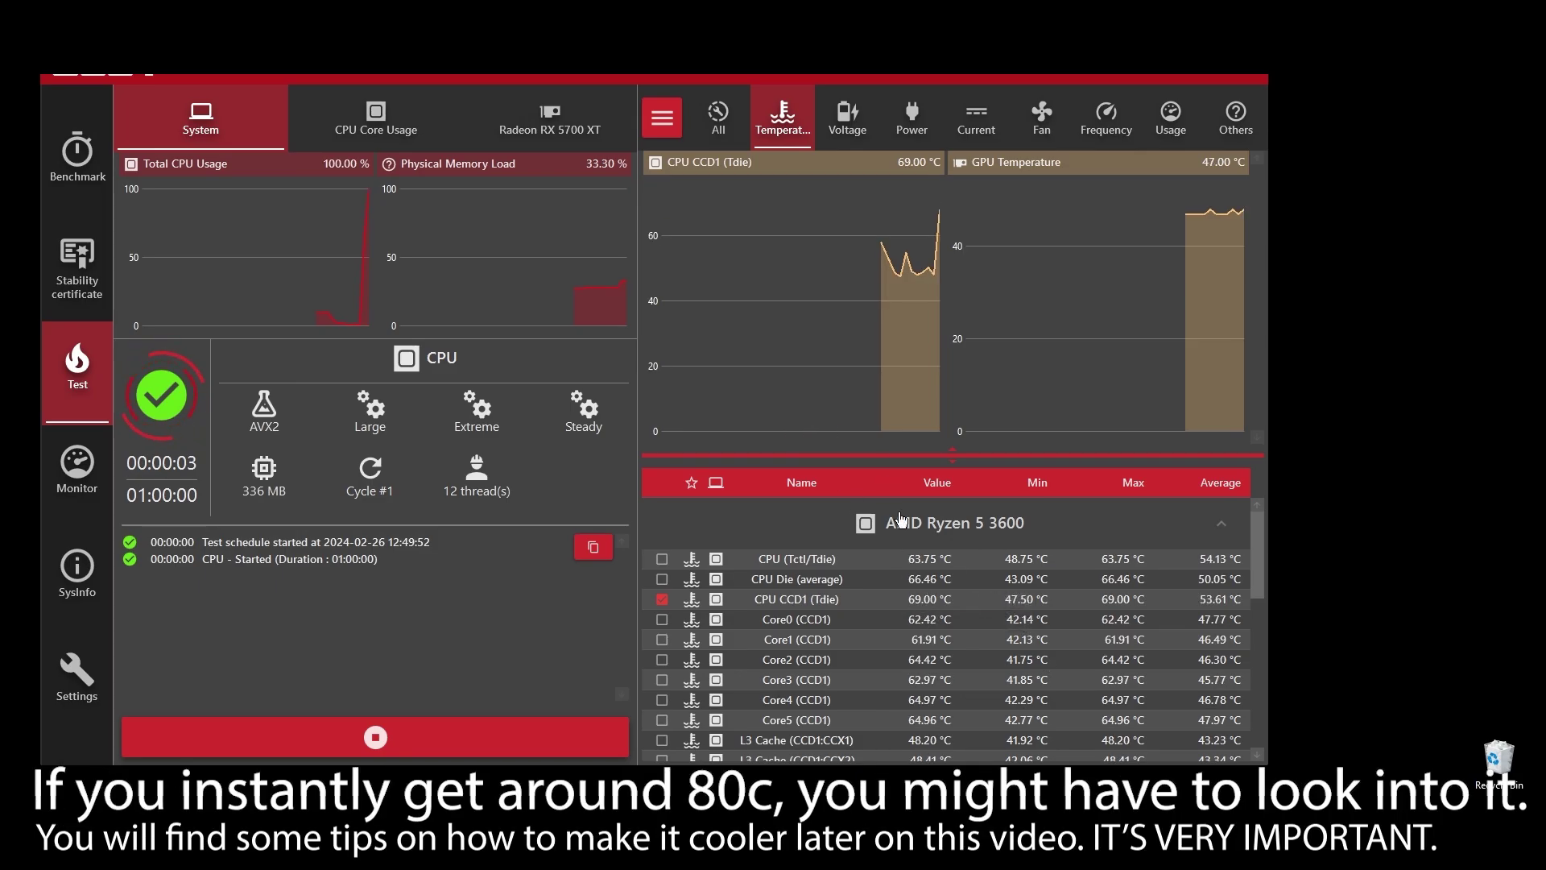
click(1106, 119)
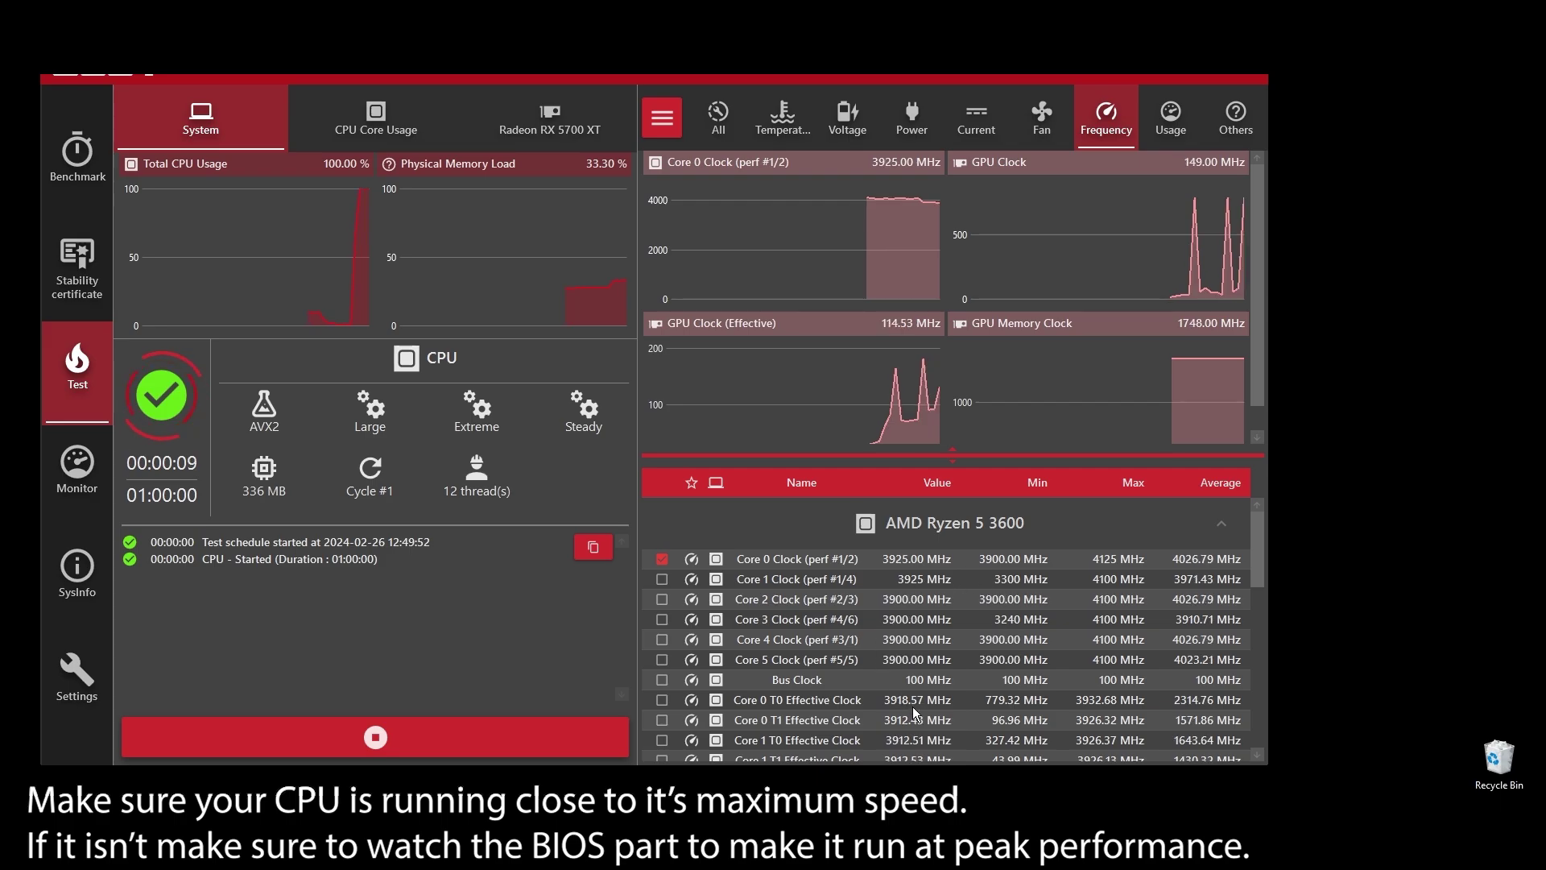
click(801, 119)
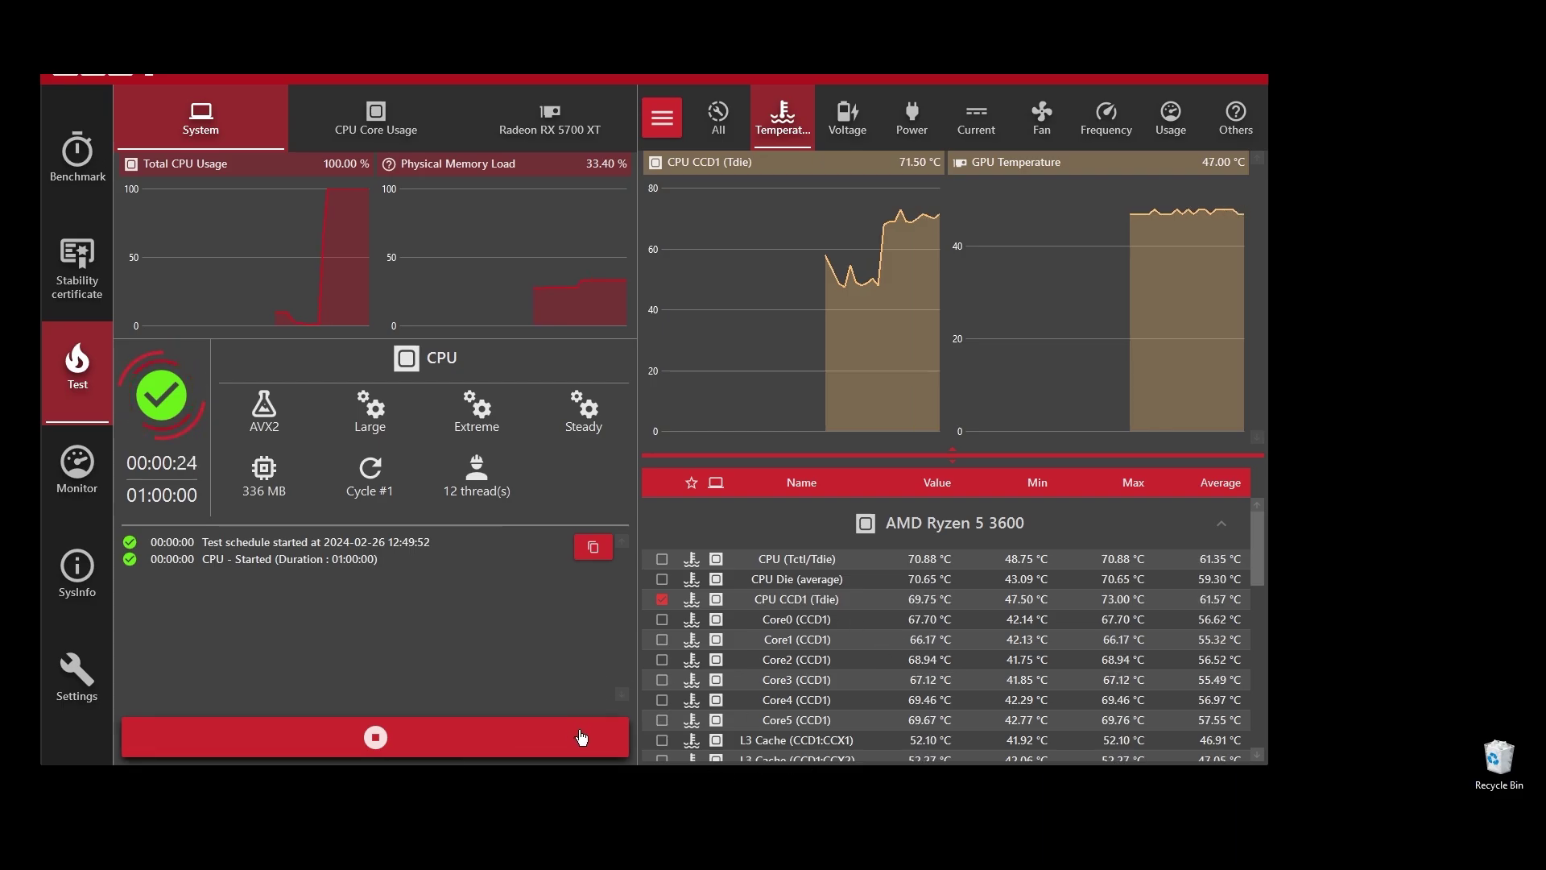
- Stop the OCCT stress test and open the PC_ST 2. Install folder
click(581, 737)
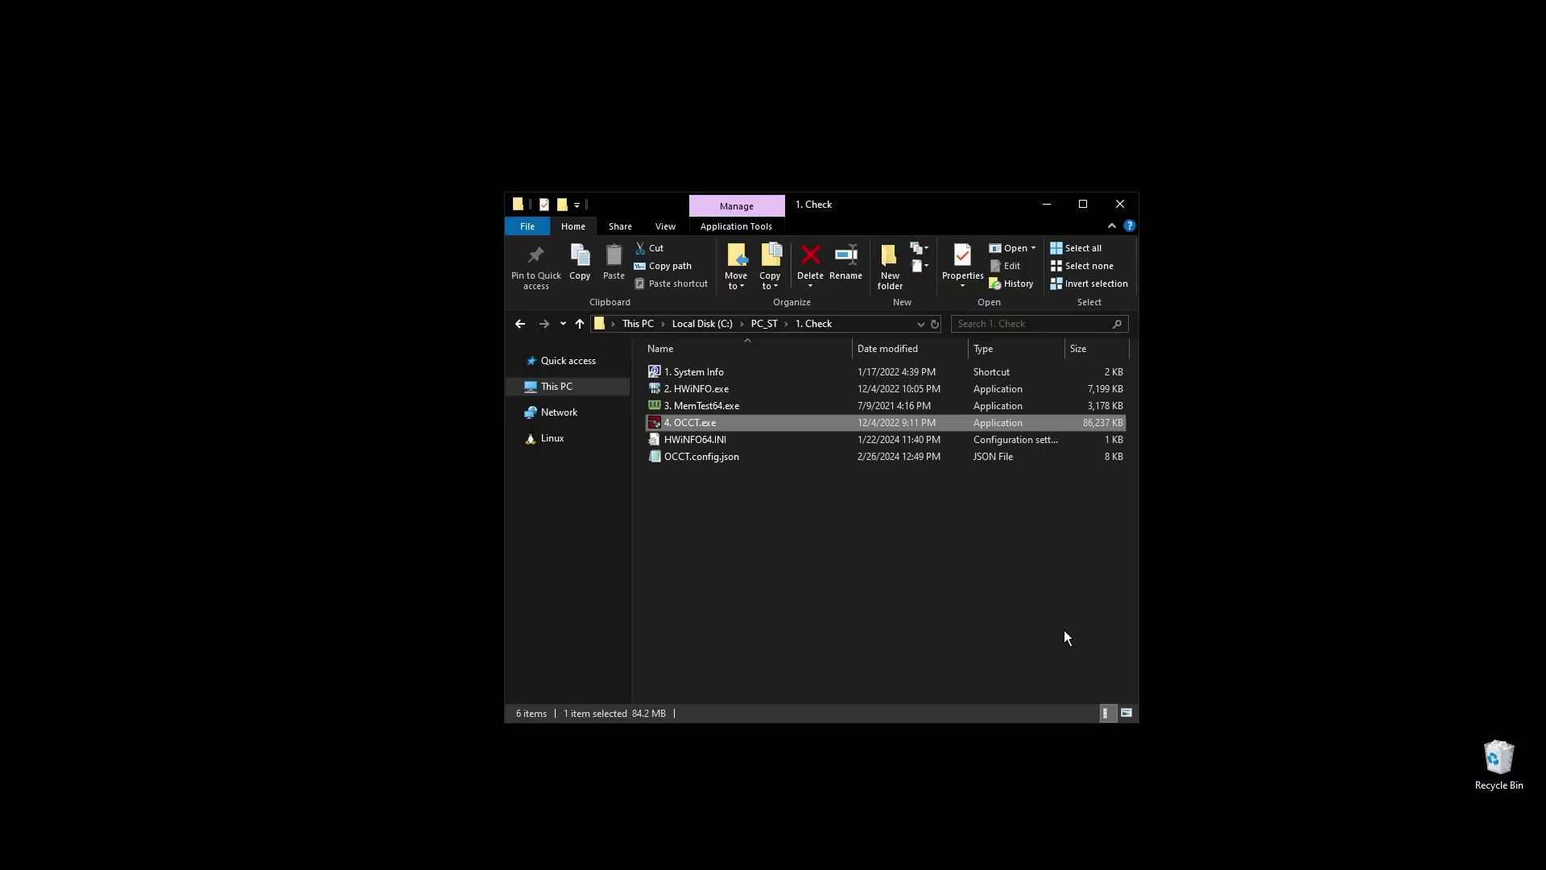
click(810, 535)
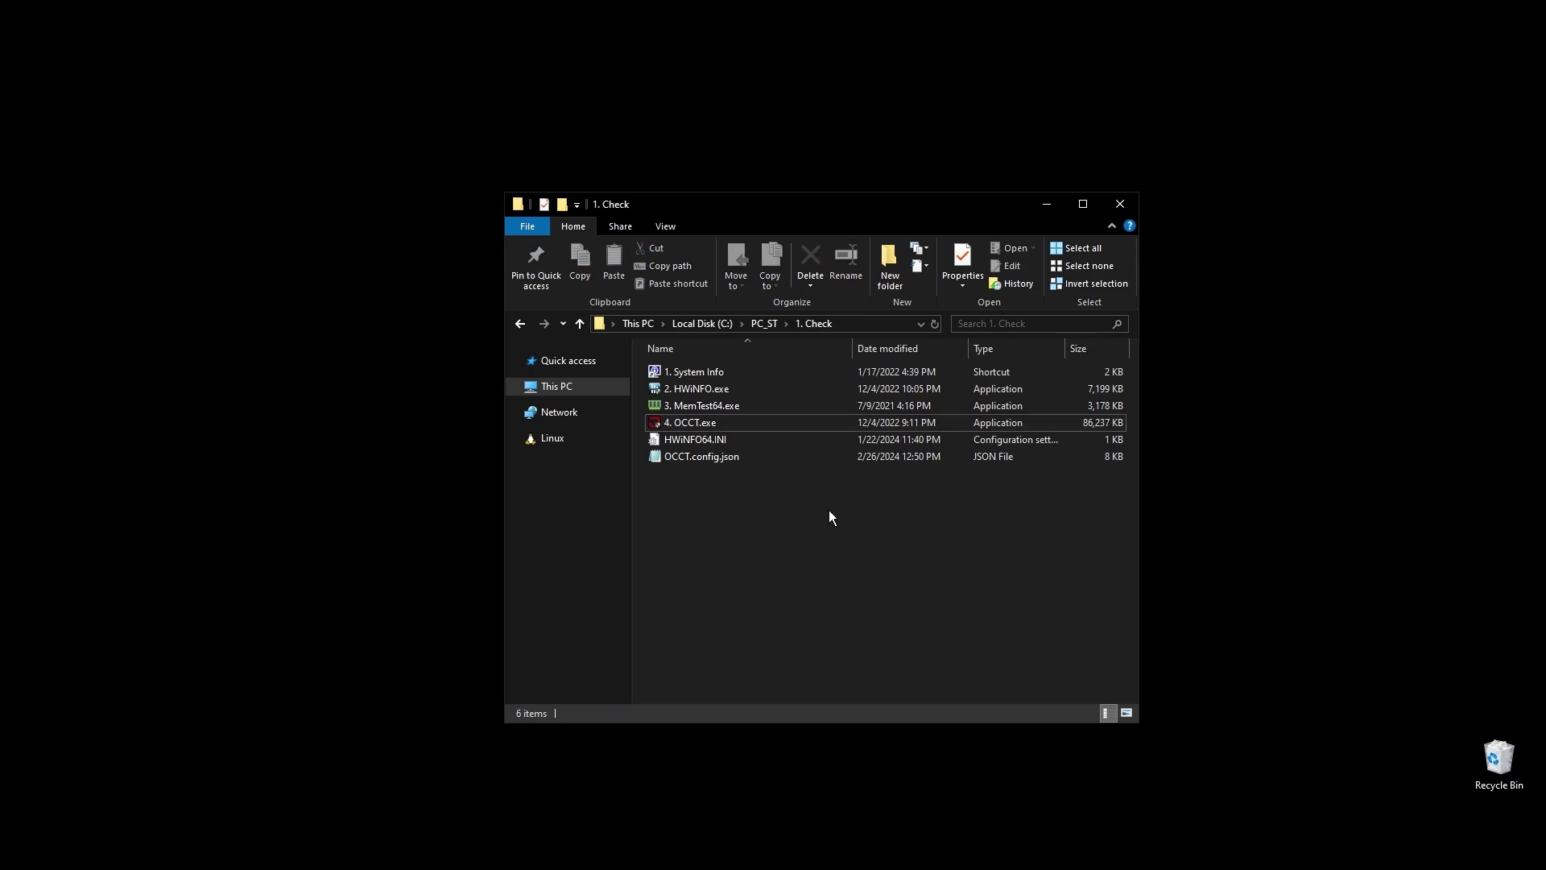
click(519, 323)
double_click(684, 369)
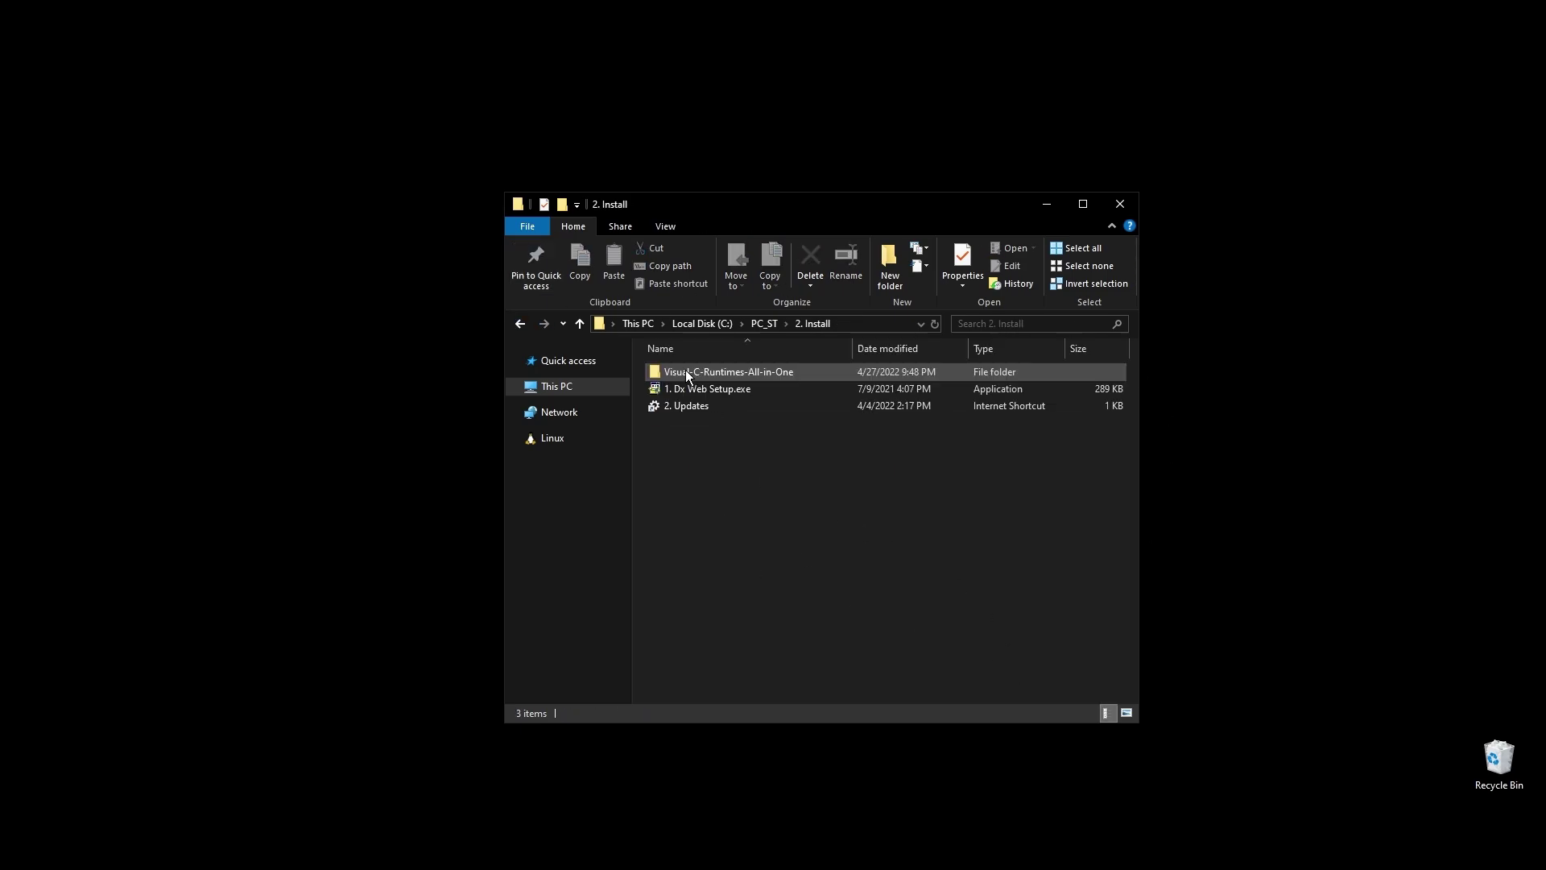
- Run 1. Dx Web Setup.exe, accept the license, leave the Bing Bar unchecked and start installing
click(717, 388)
double_click(717, 388)
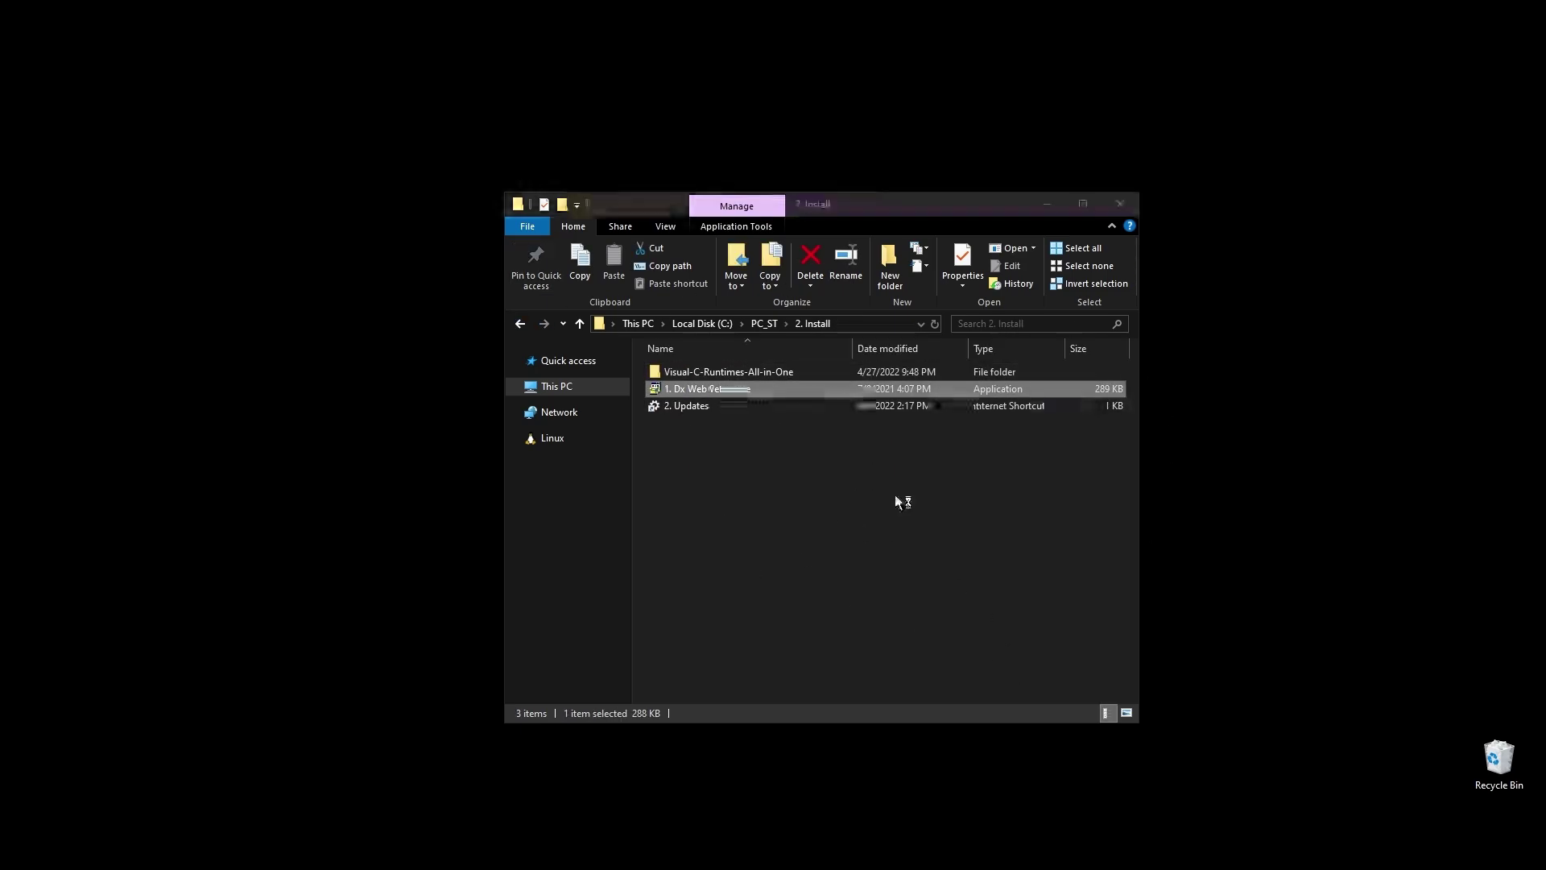
click(381, 398)
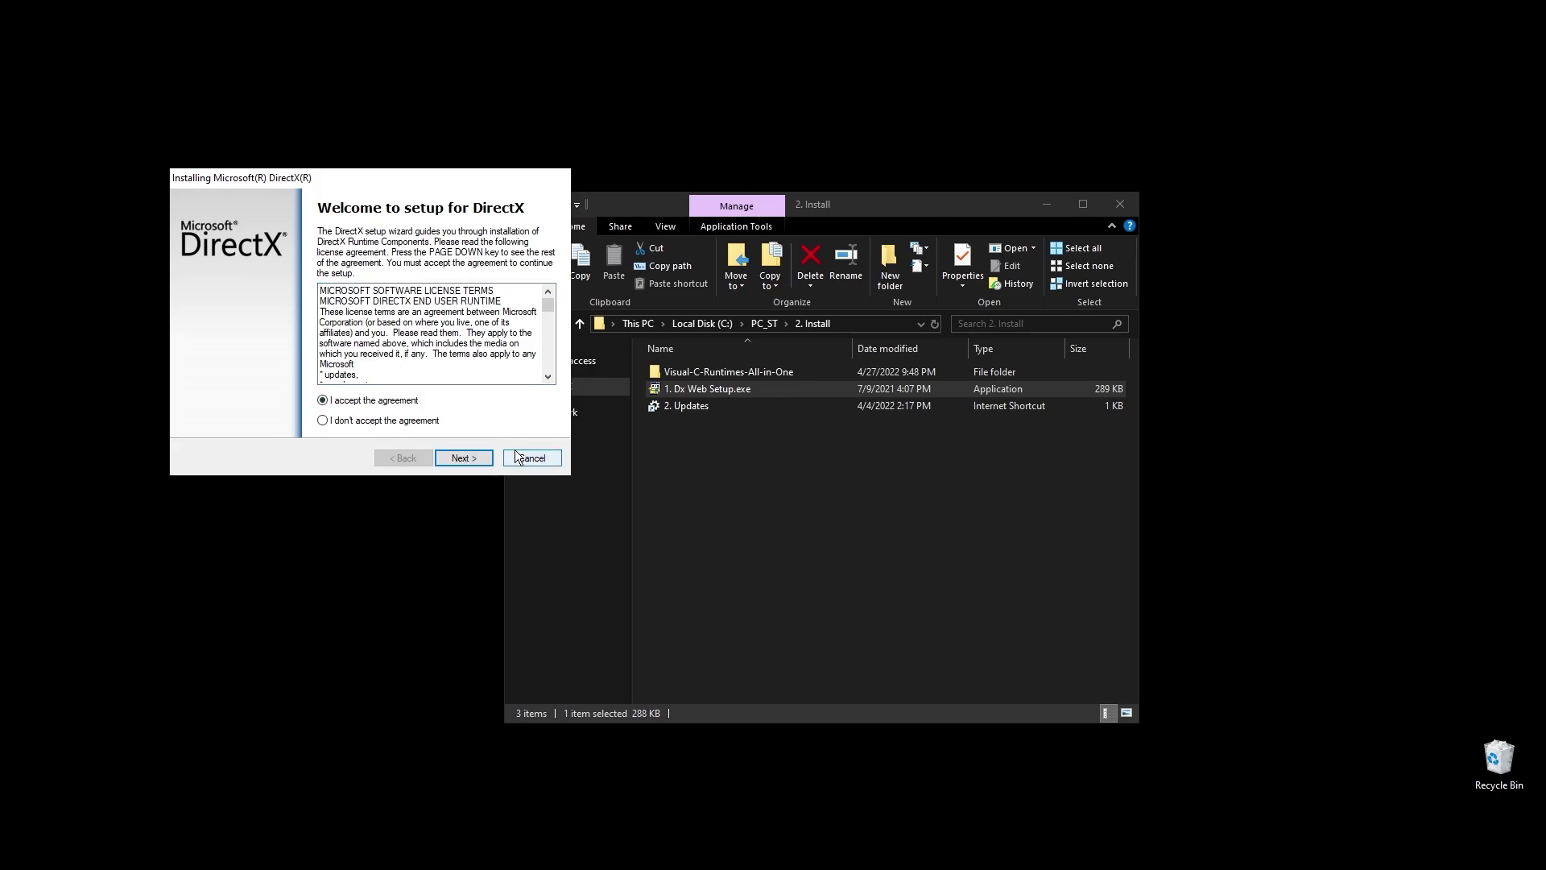
click(468, 459)
click(341, 347)
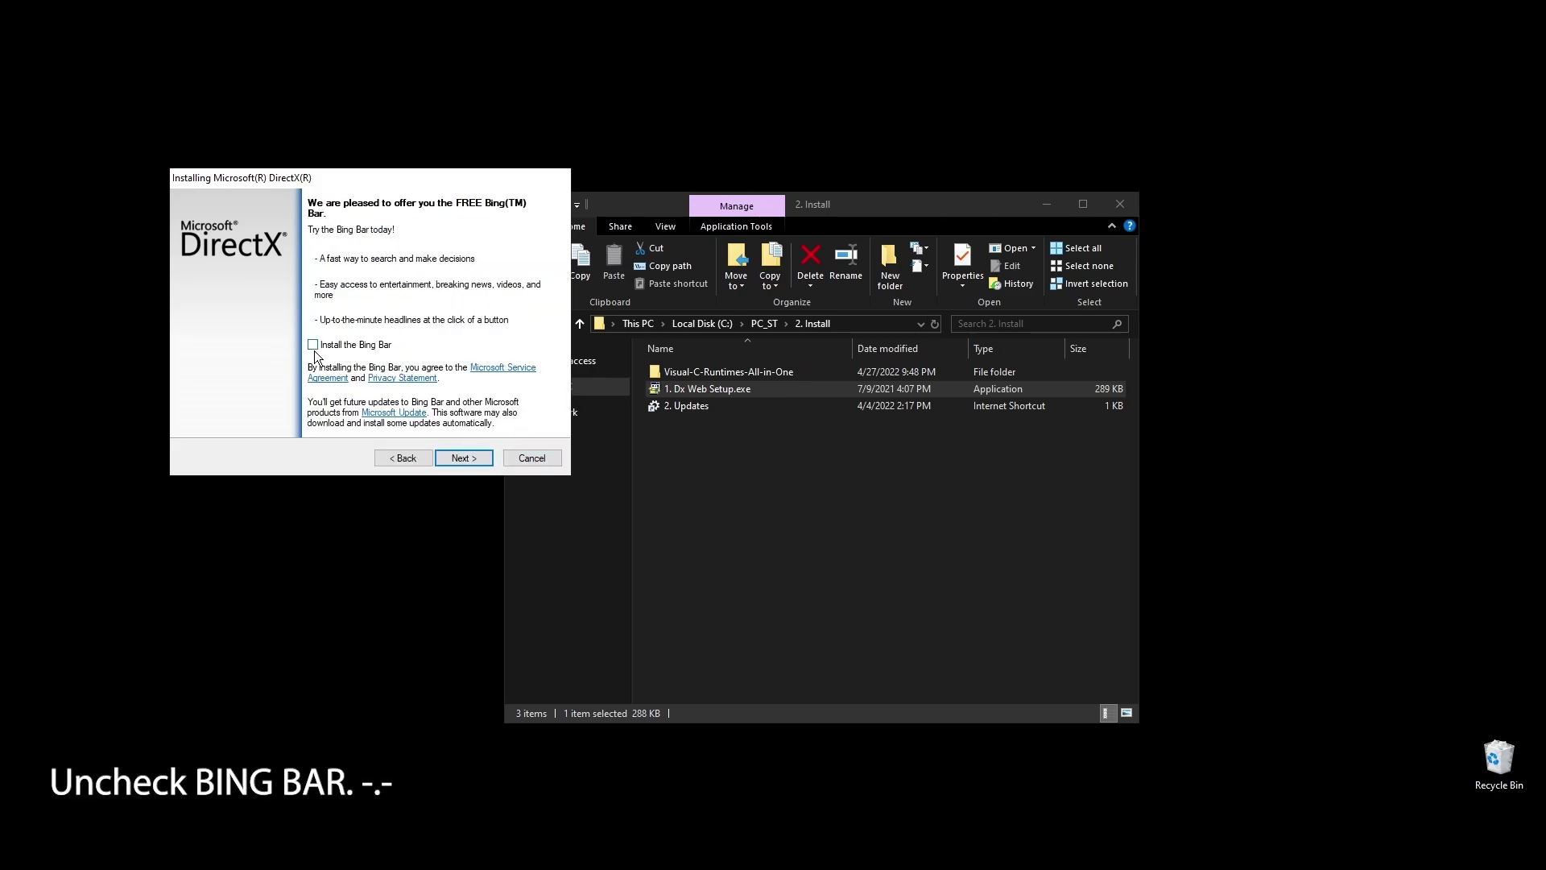
click(445, 460)
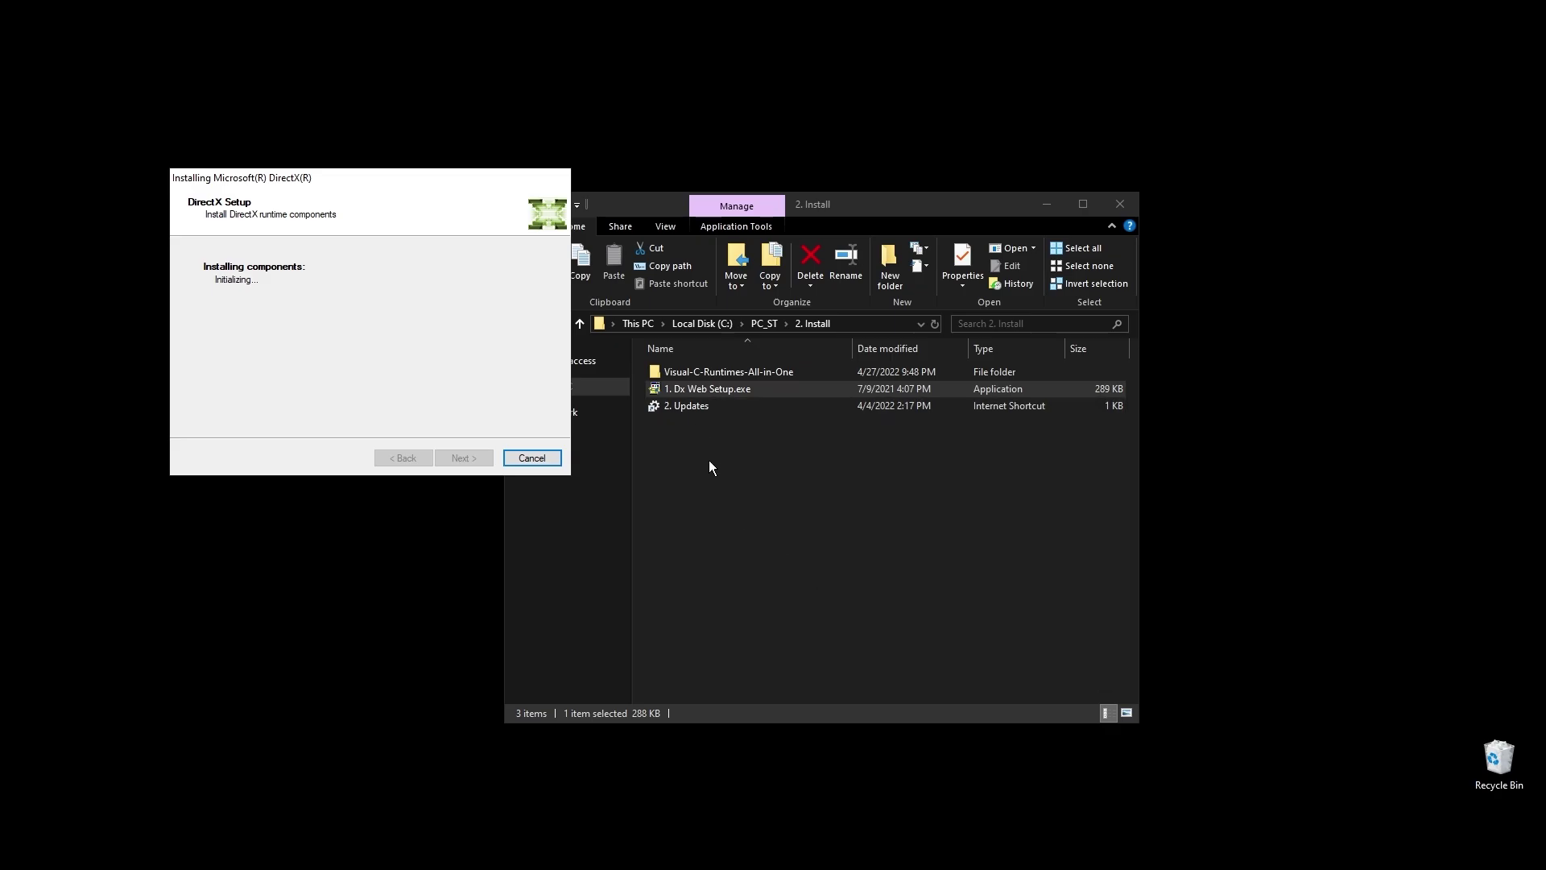
- Open 2. Updates to resume Windows Update, and close the finished DirectX installer
double_click(682, 404)
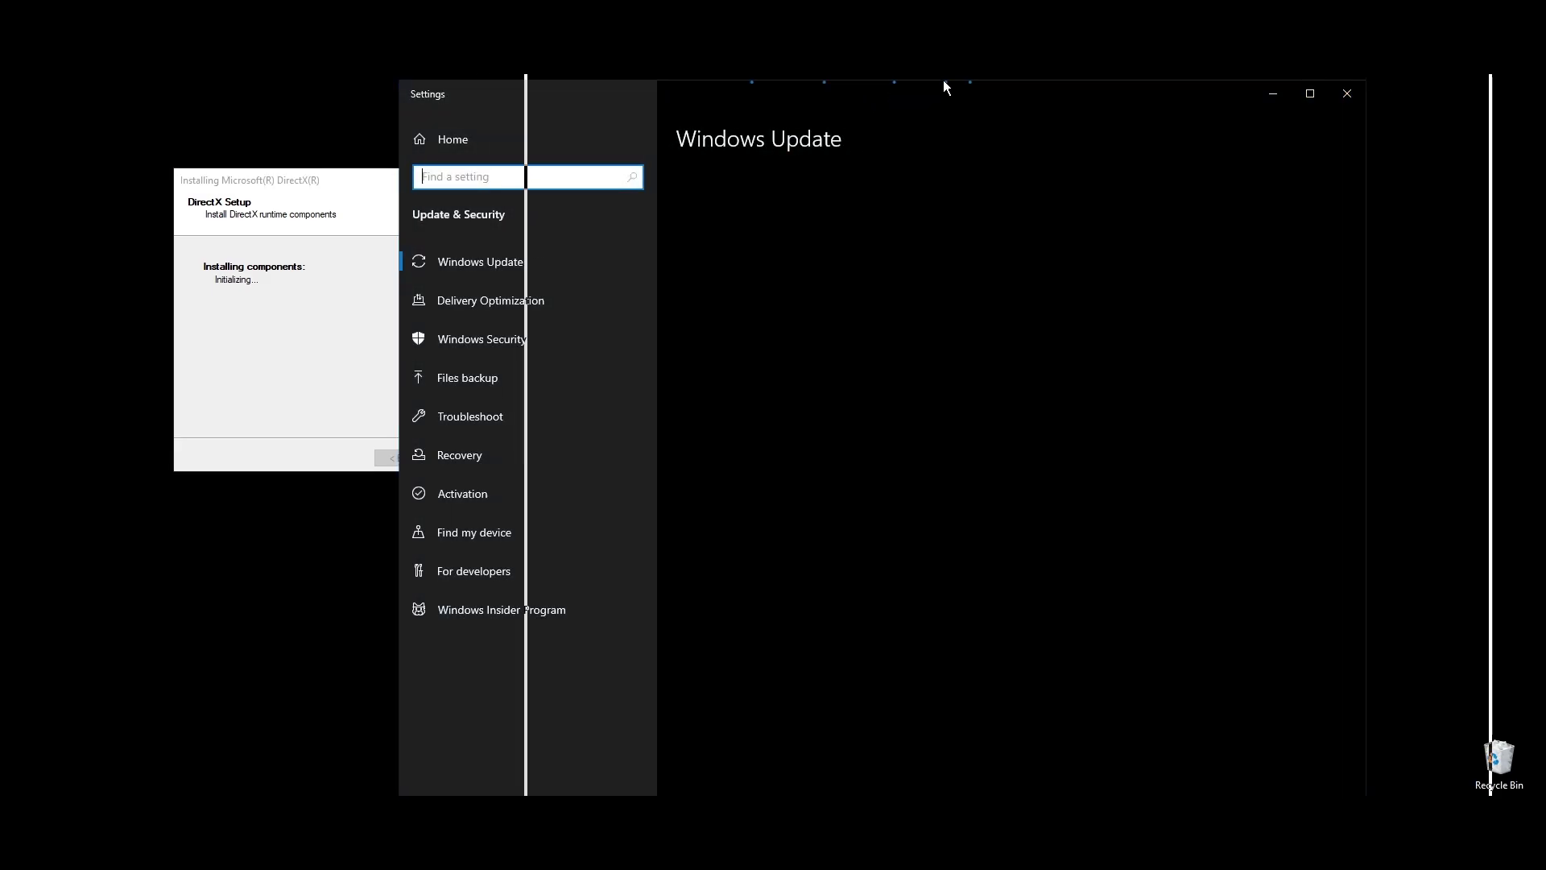
click(908, 245)
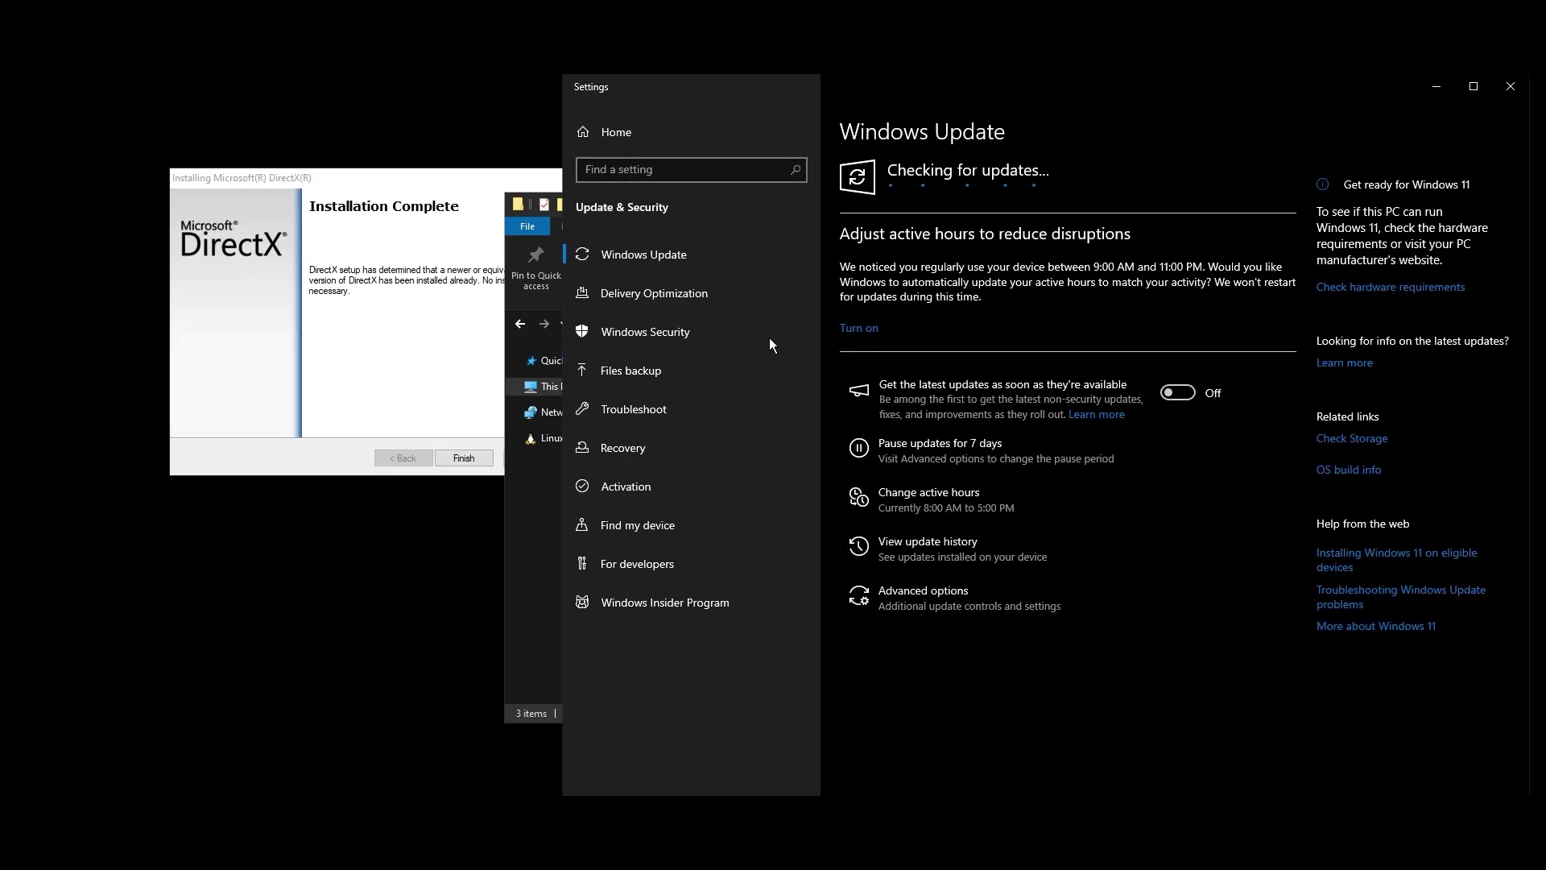
click(472, 395)
click(471, 458)
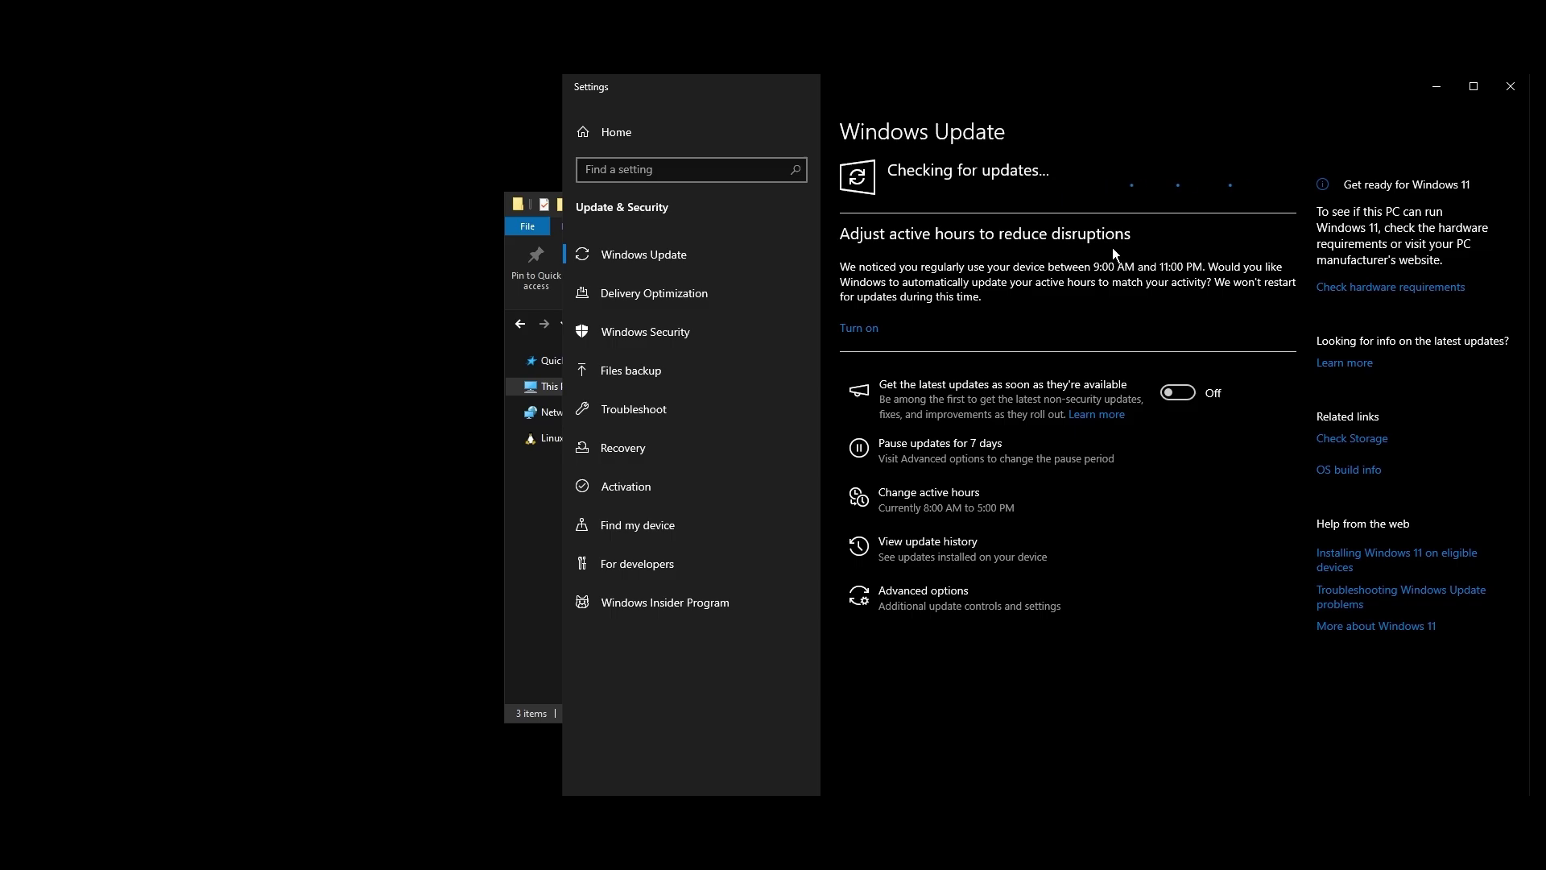
- Arrange the Settings and File Explorer windows side by side
drag(562, 399, 1069, 384)
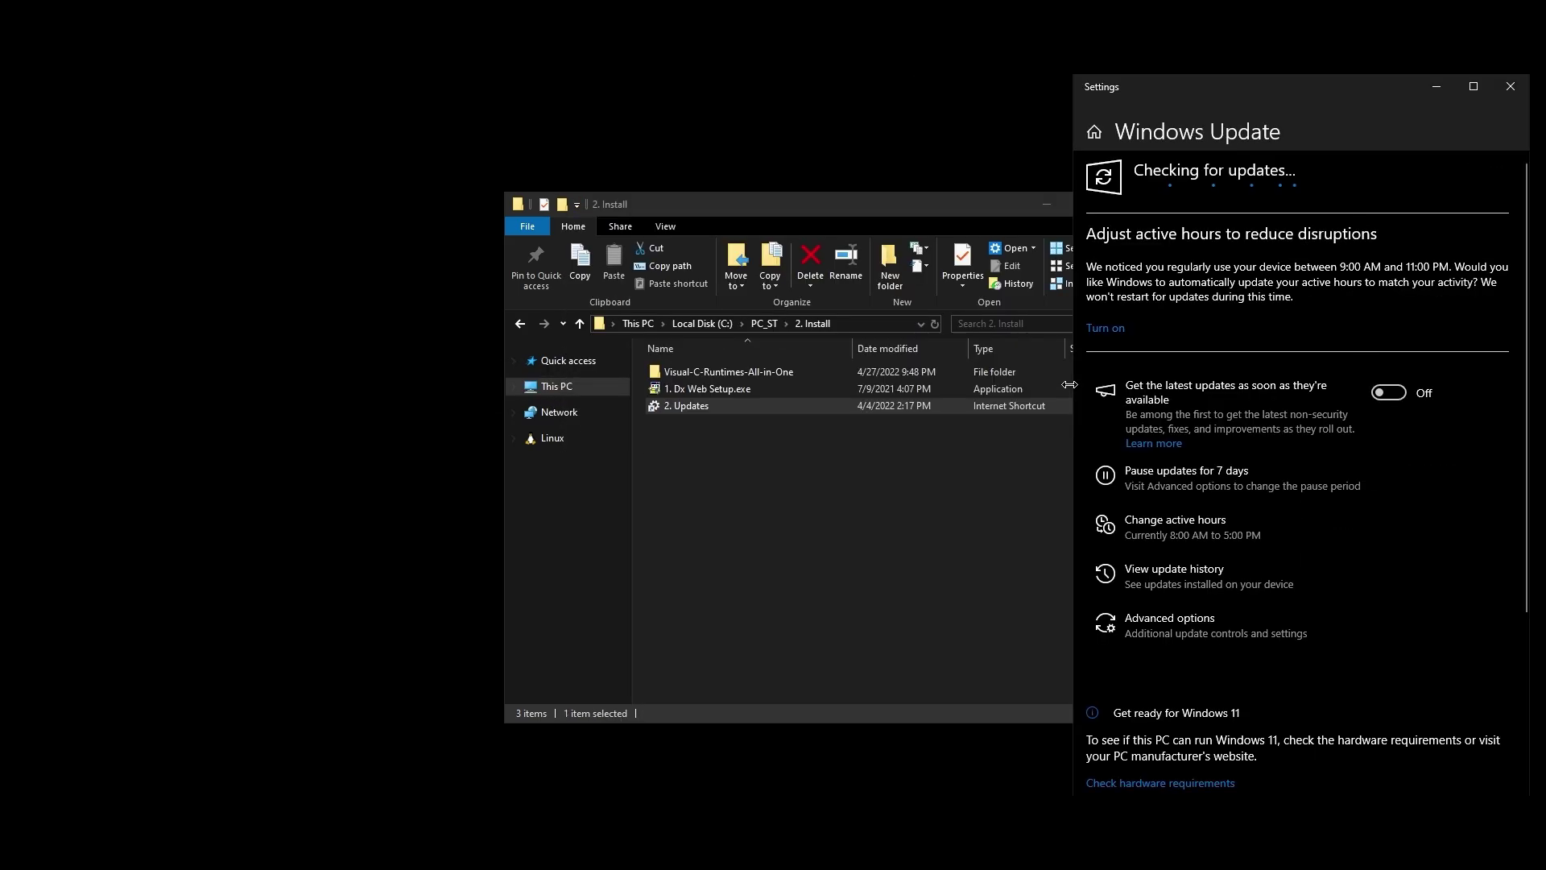
drag(852, 202, 470, 194)
drag(1153, 89, 1016, 95)
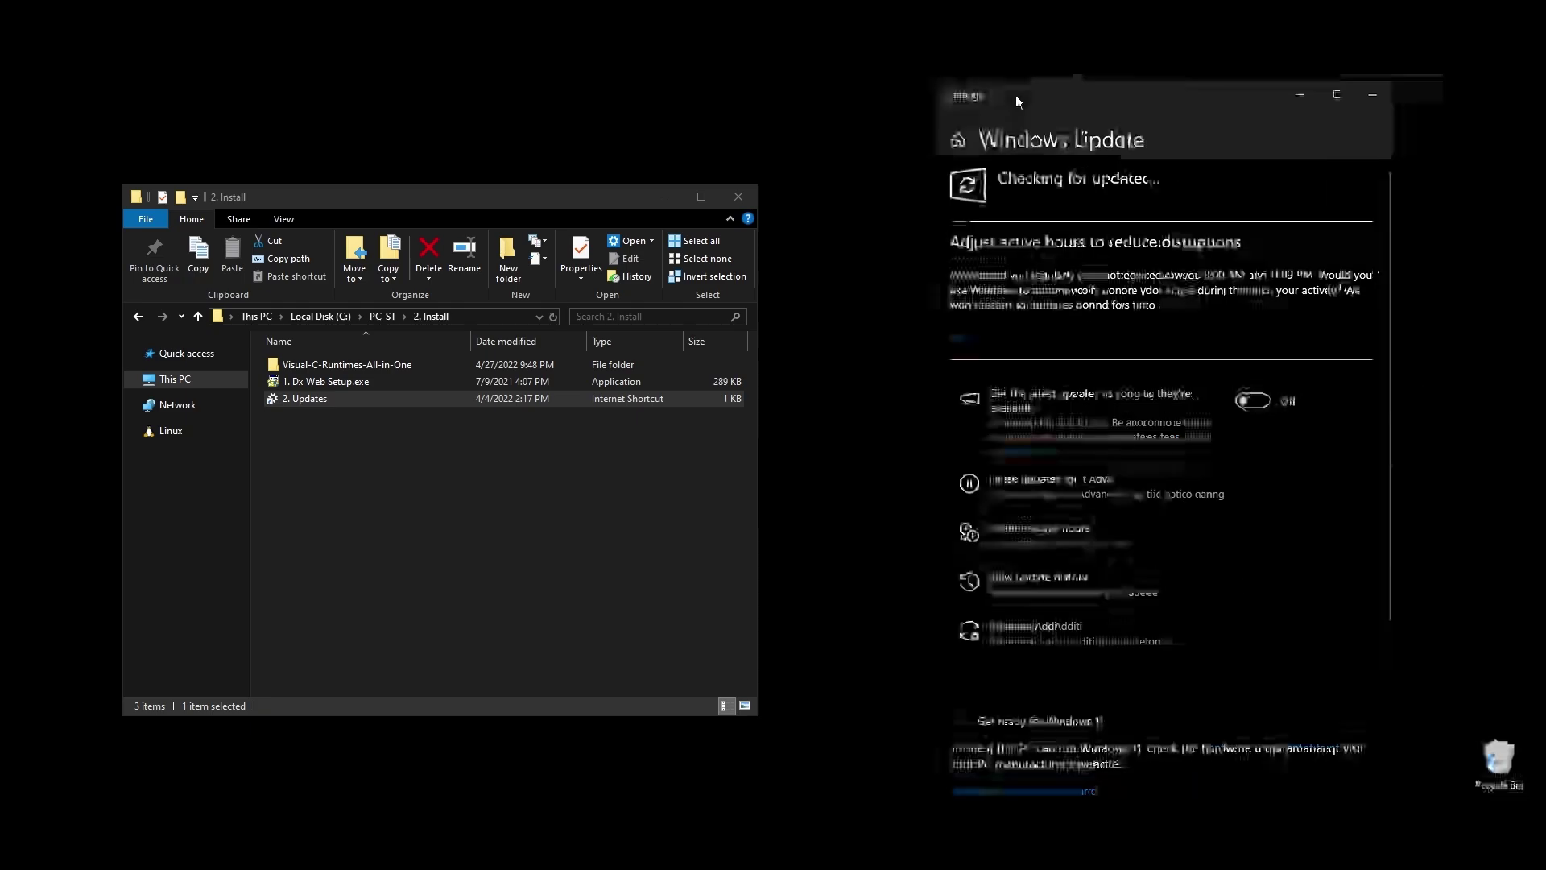
- Run install_all.bat from Visual-C-Runtimes-All-in-One as administrator, then open the 3. DO folder
double_click(368, 362)
right_click(294, 369)
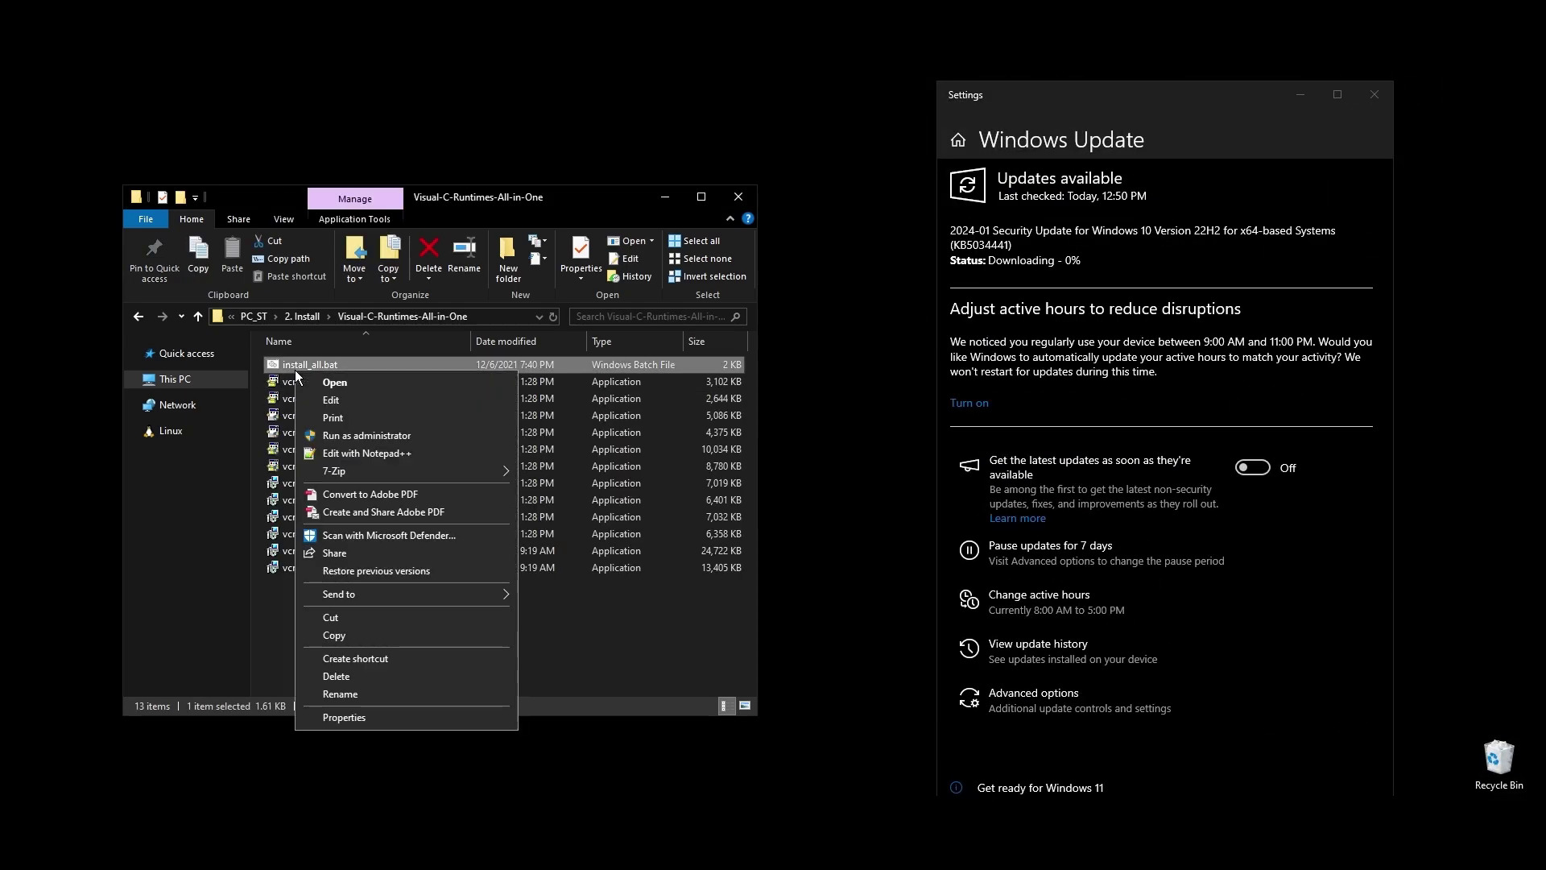
click(375, 435)
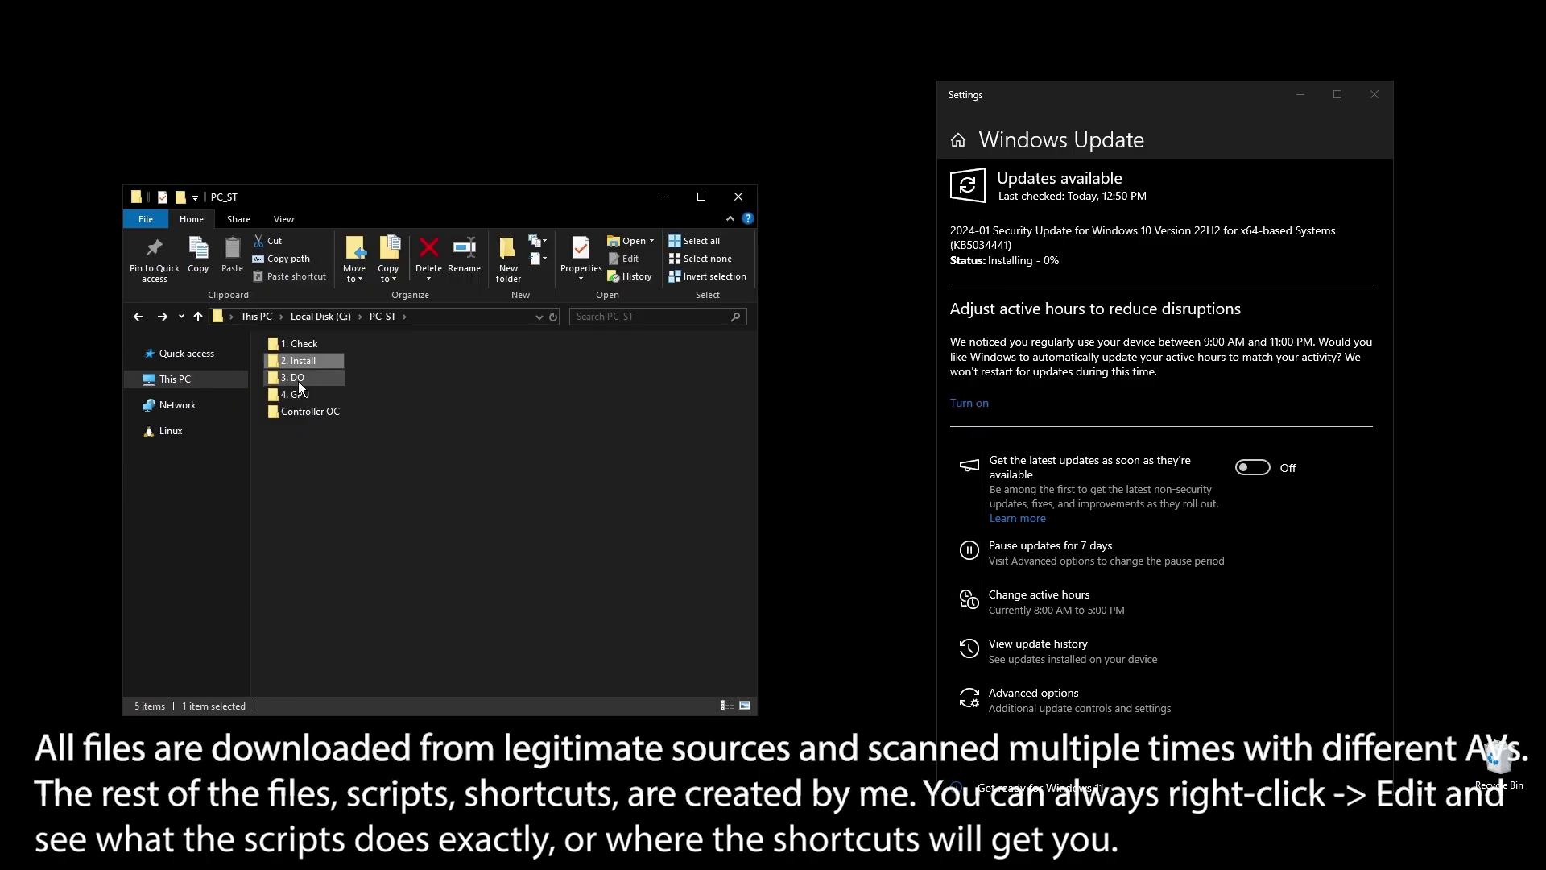
double_click(298, 378)
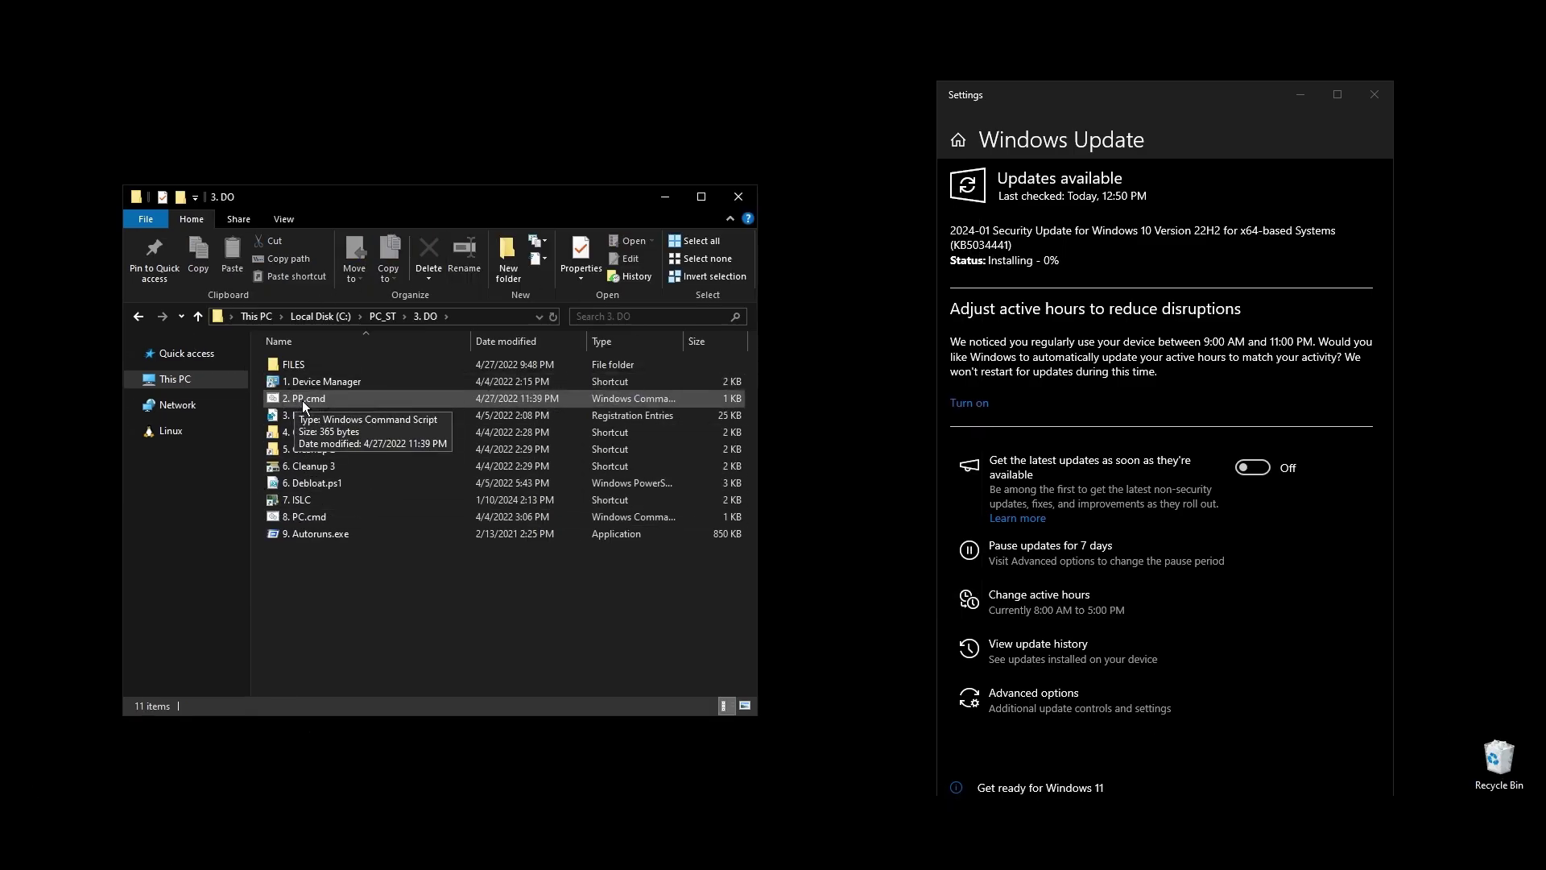
- Run the 2. PP.cmd script, close its window, then open the 3. Registry.reg context menu
double_click(302, 399)
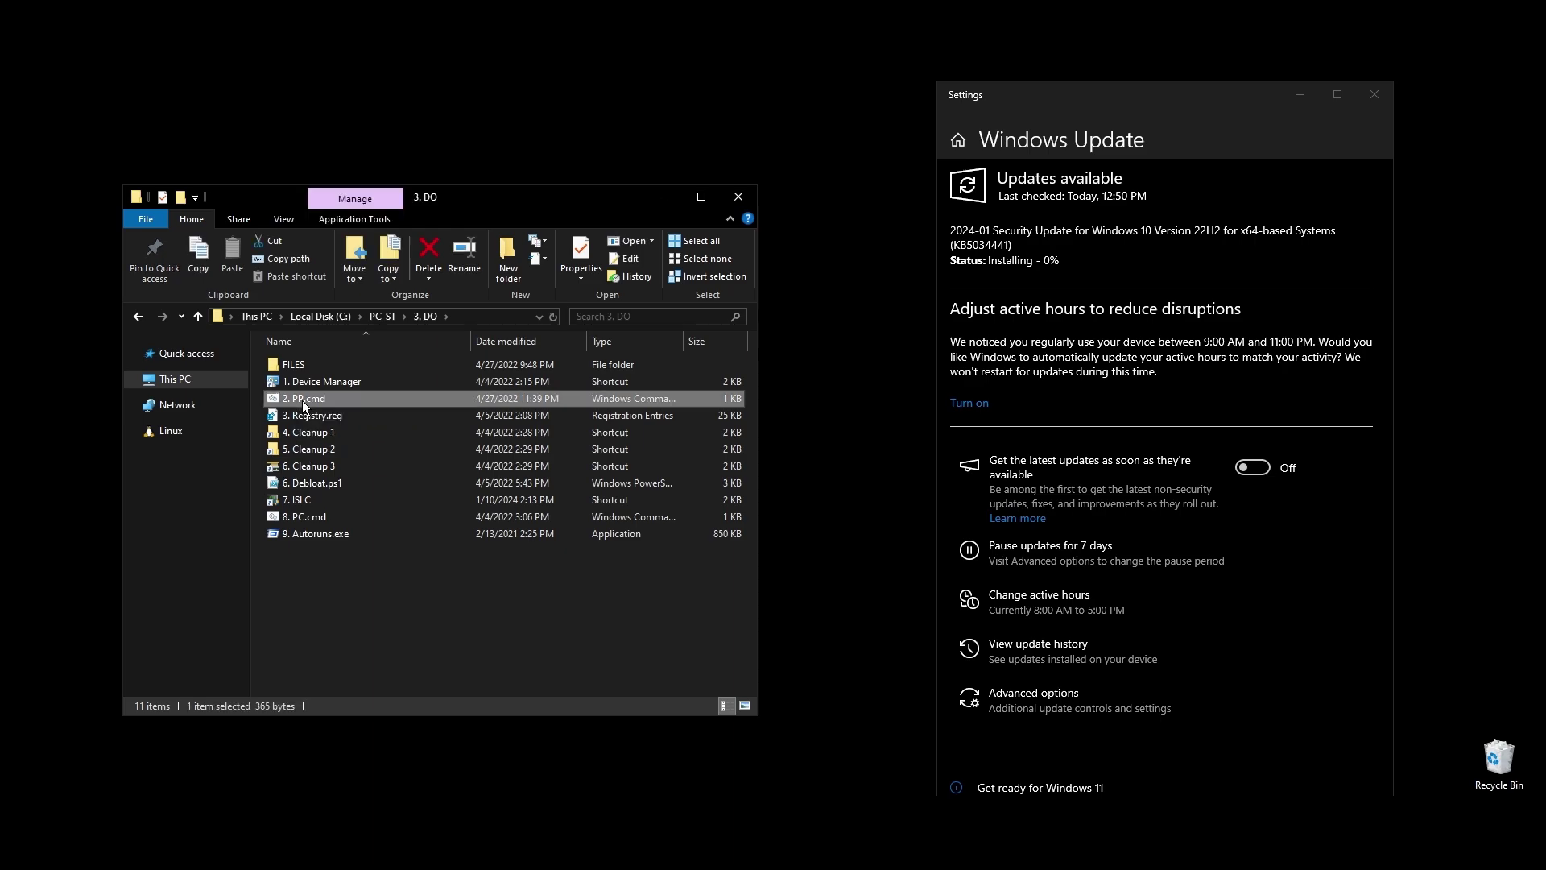
key(Return)
right_click(327, 415)
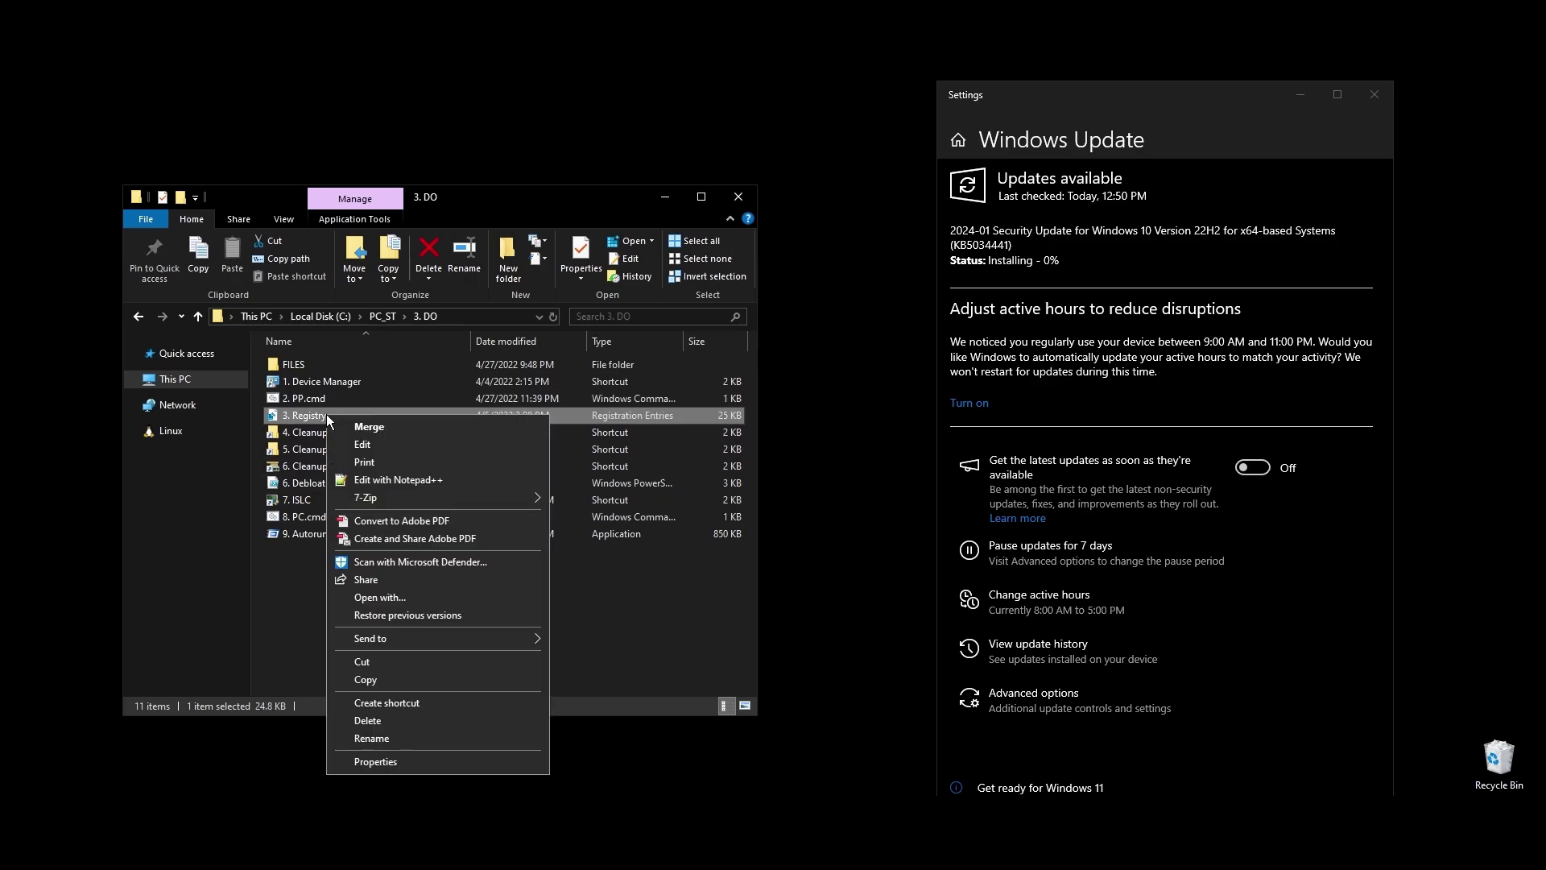
- Open 3. Registry.reg in Notepad++ and scroll through its 598 lines of registry settings
click(400, 480)
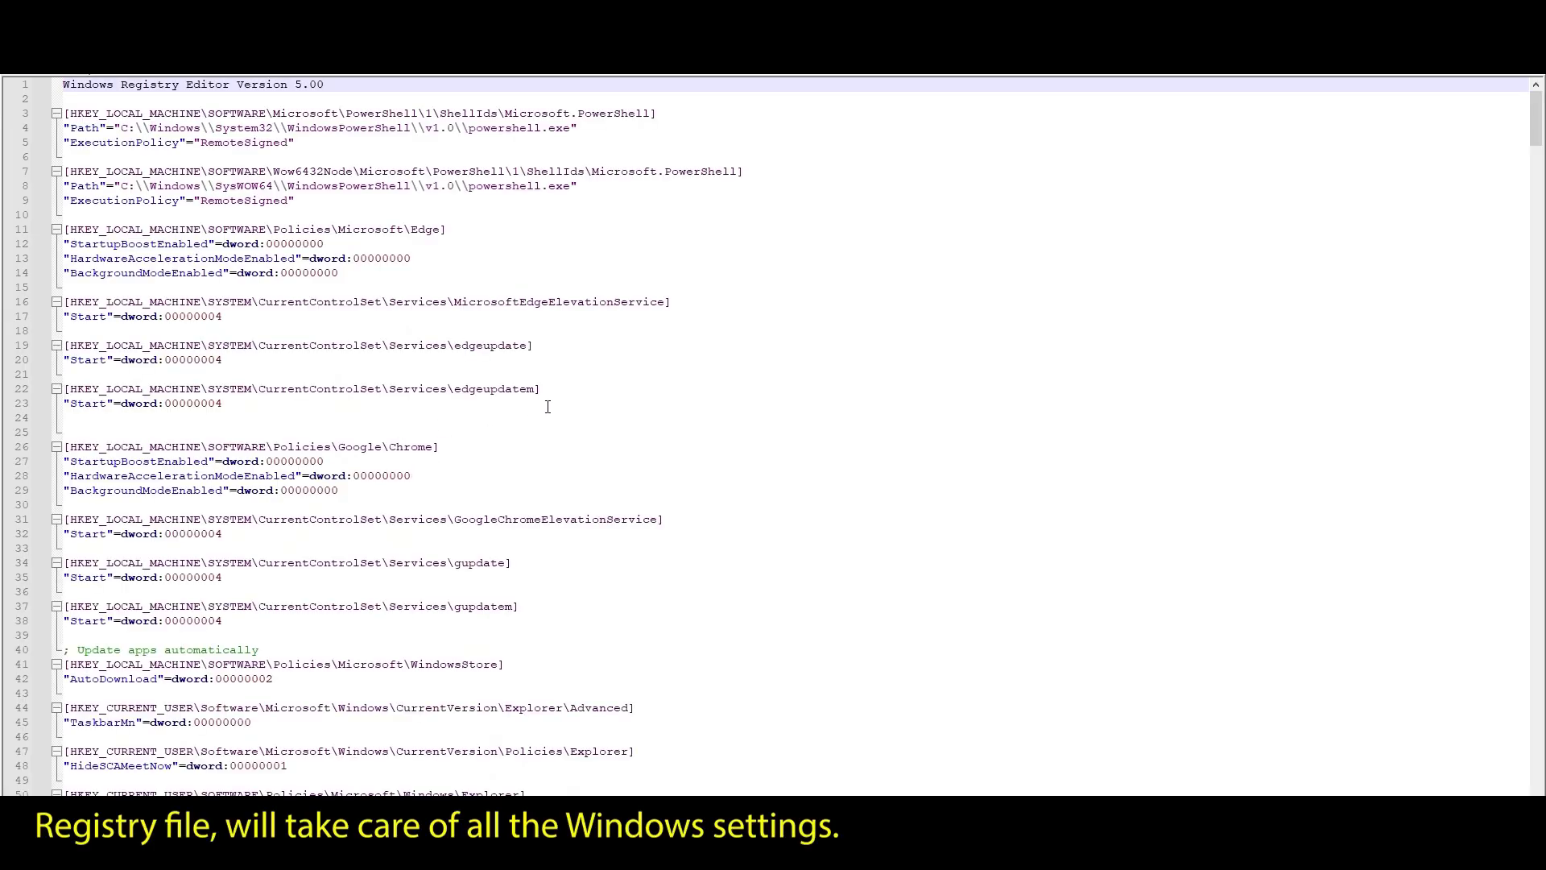
scroll(718, 428, down, 7)
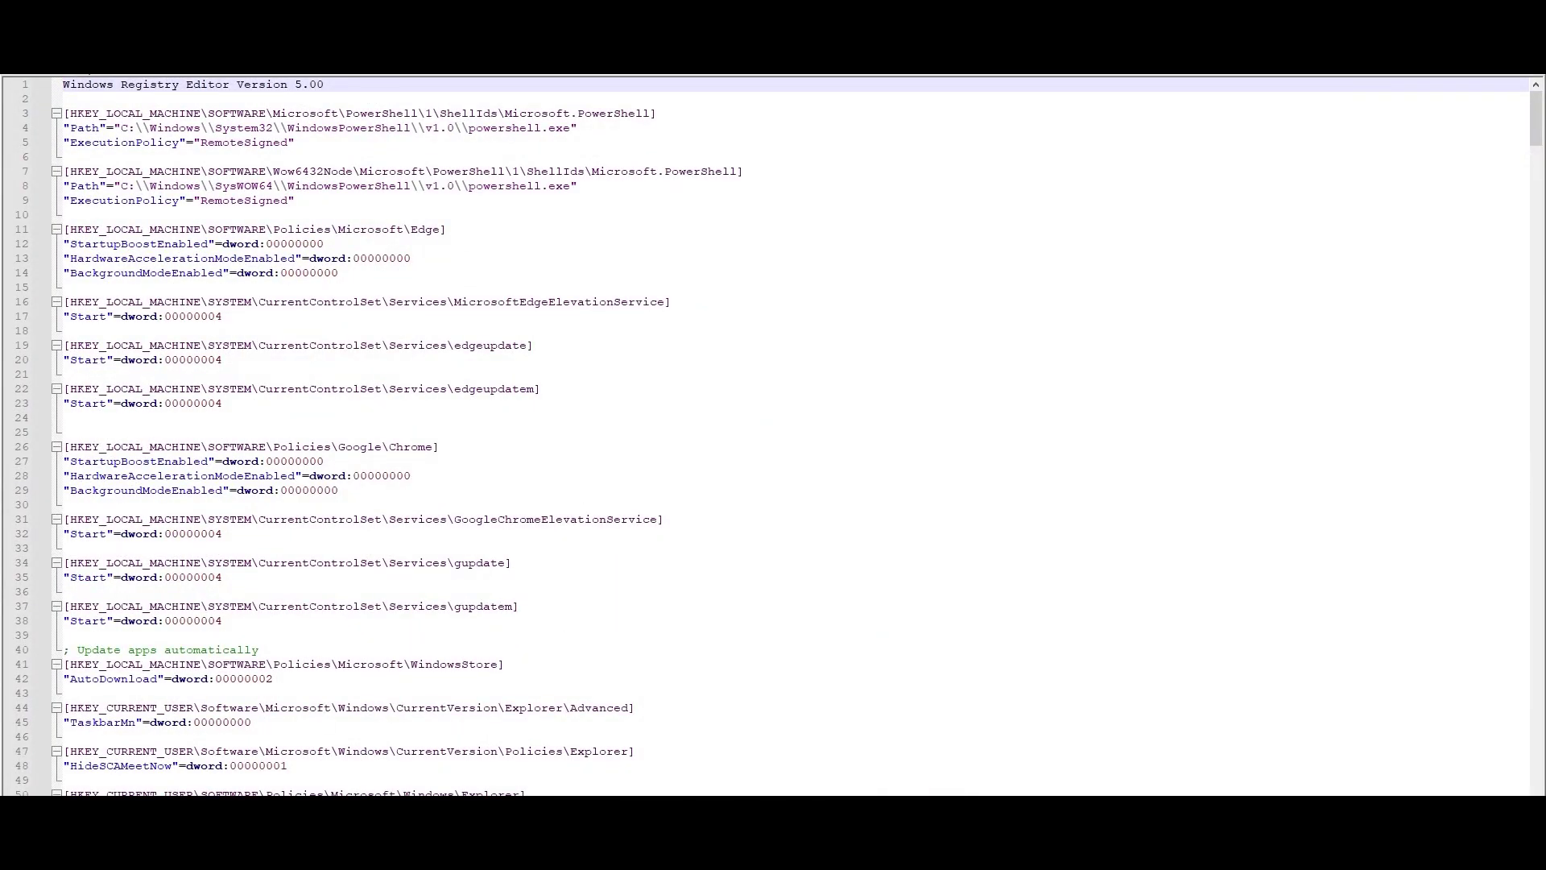
- Close Notepad++ and the Windows Update settings, and centre the File Explorer window
key(alt+F4)
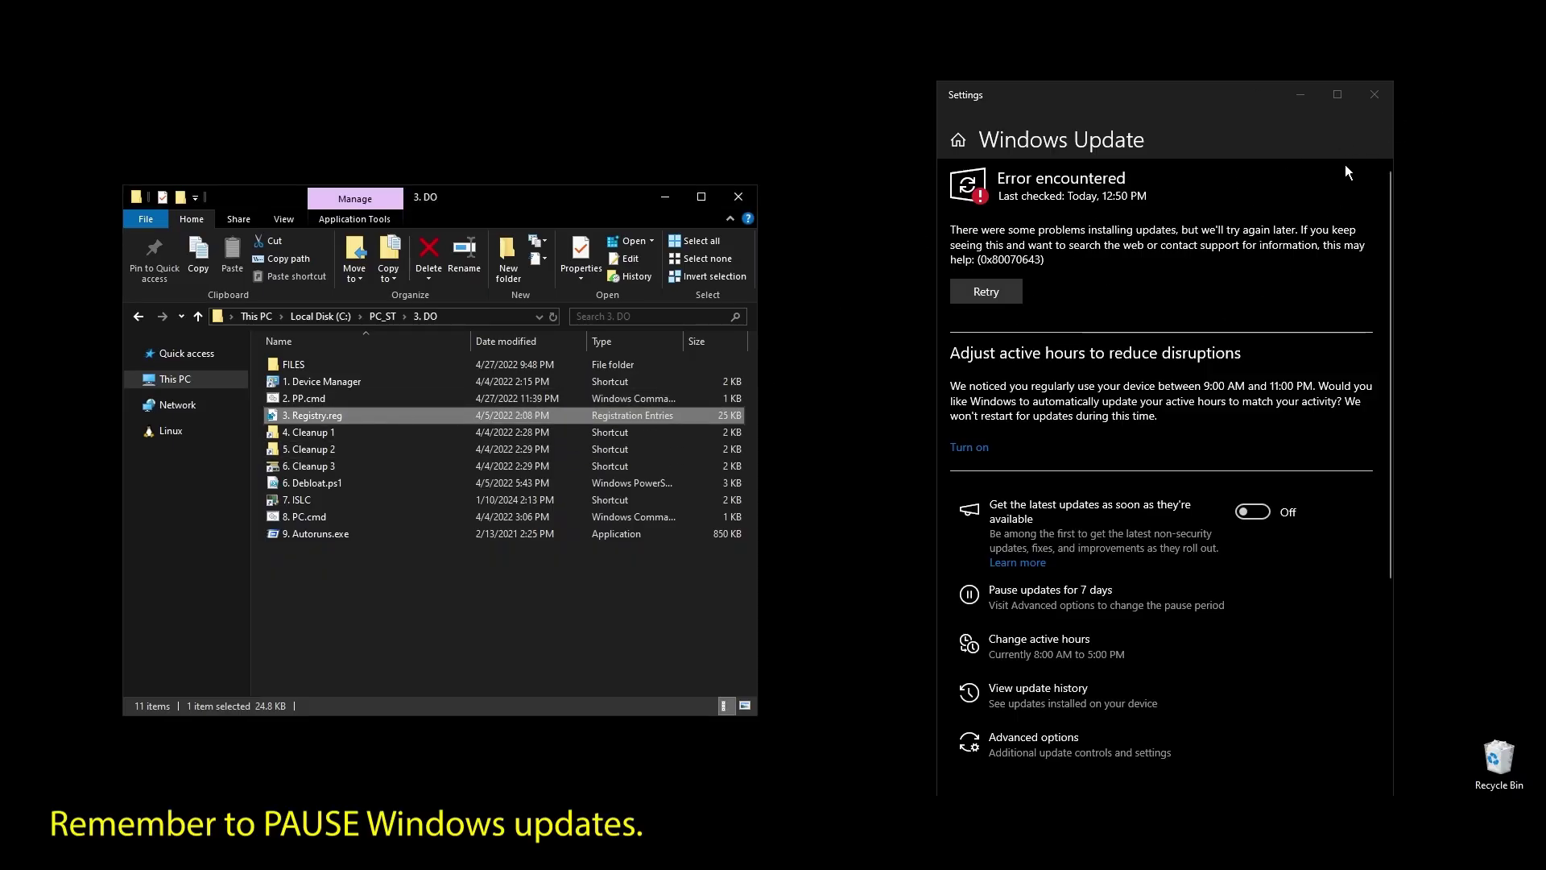
click(1374, 94)
drag(519, 206, 713, 166)
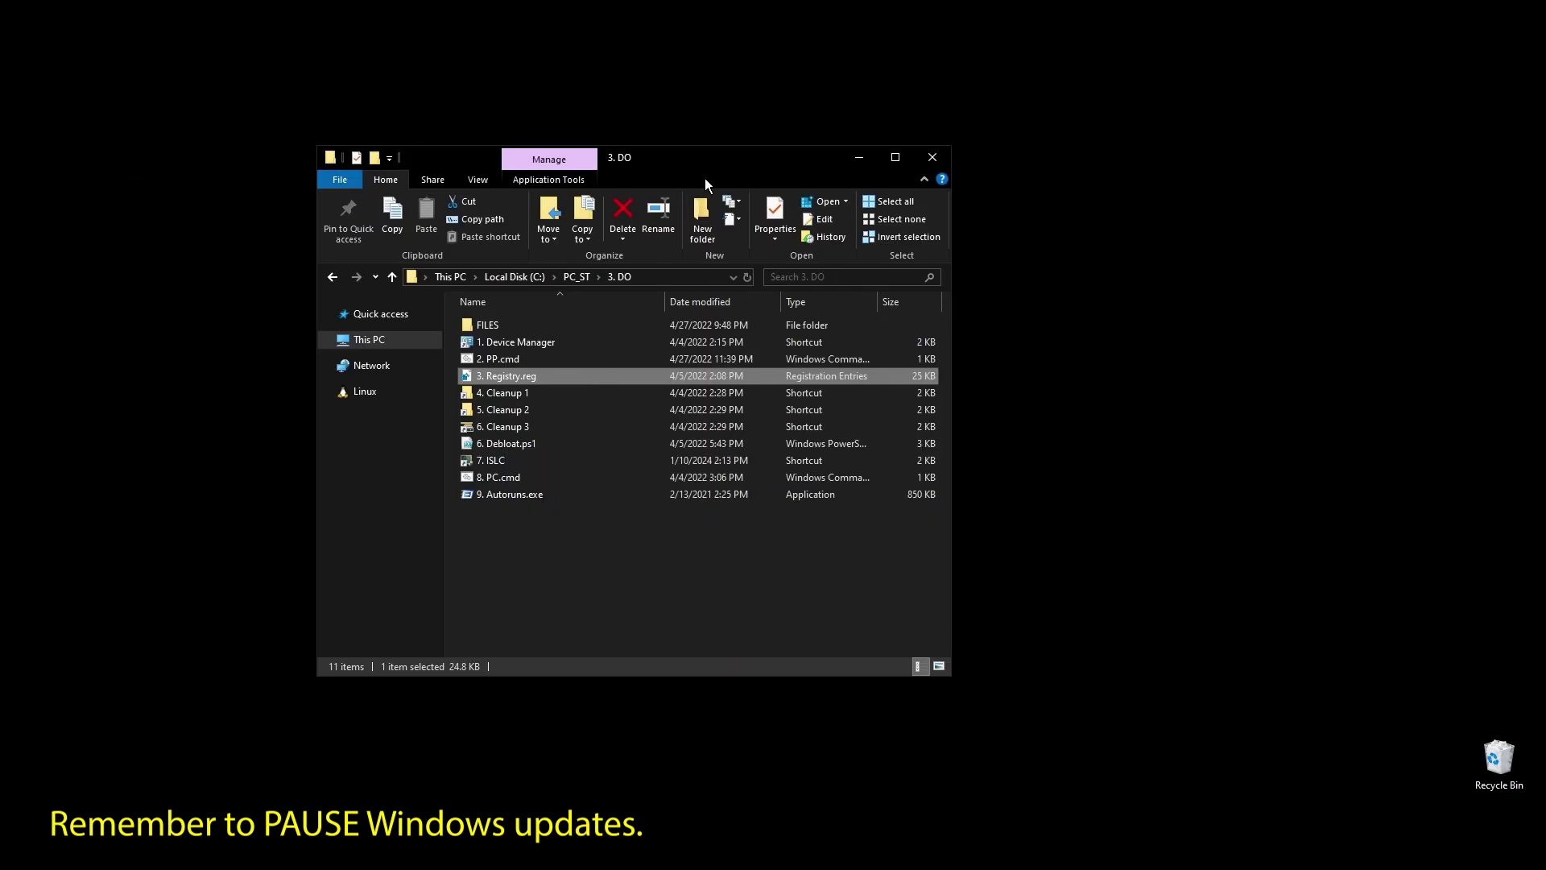
- Merge 3. Registry.reg into the registry, confirming Yes and dismissing the success message
double_click(502, 383)
click(923, 445)
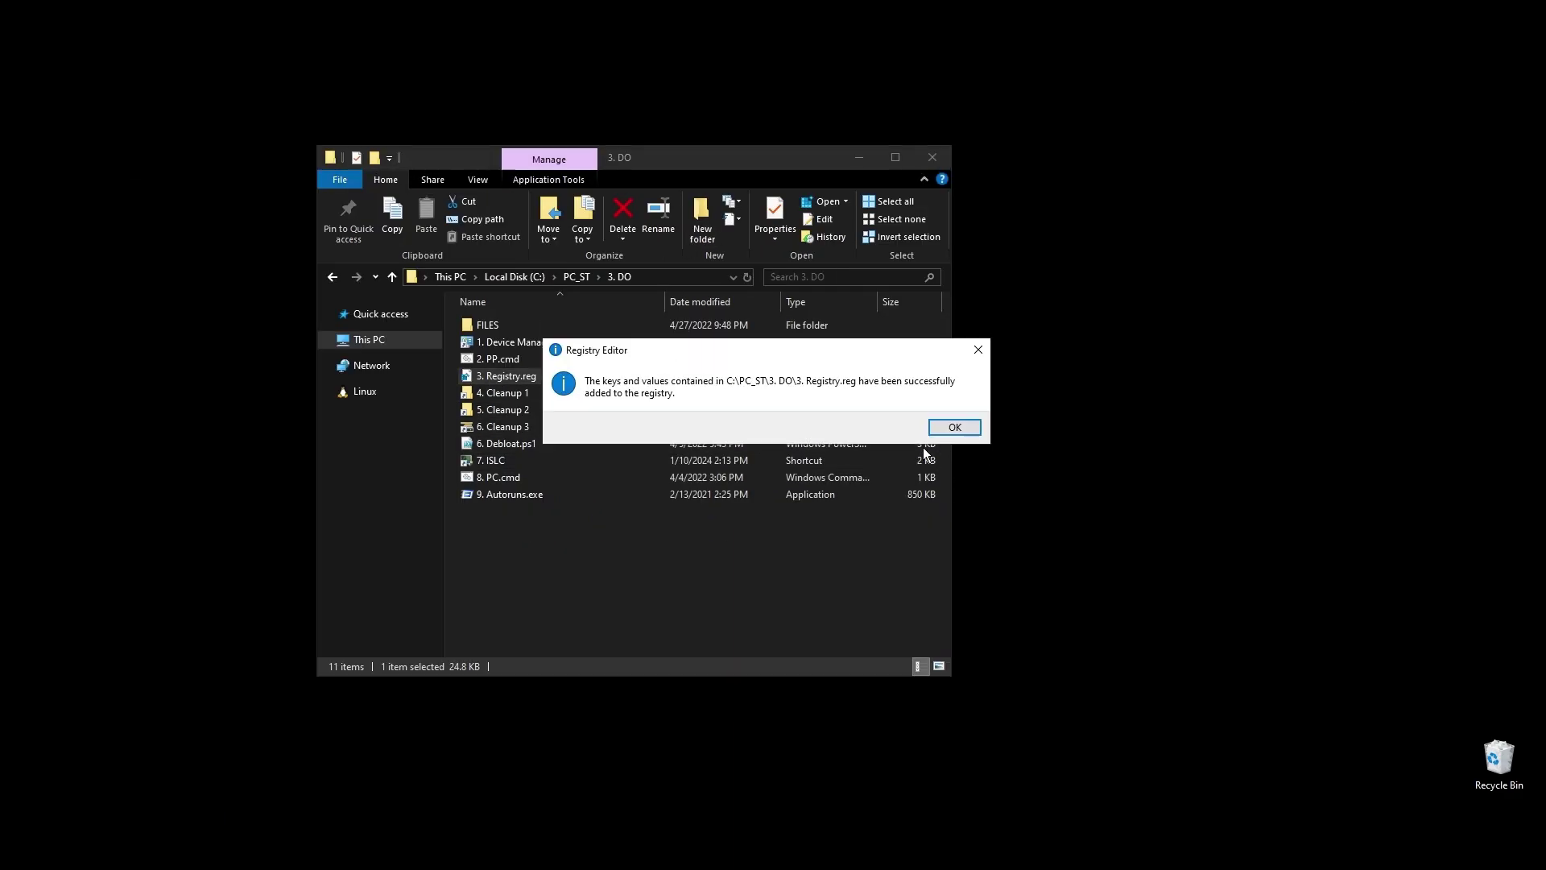
click(955, 427)
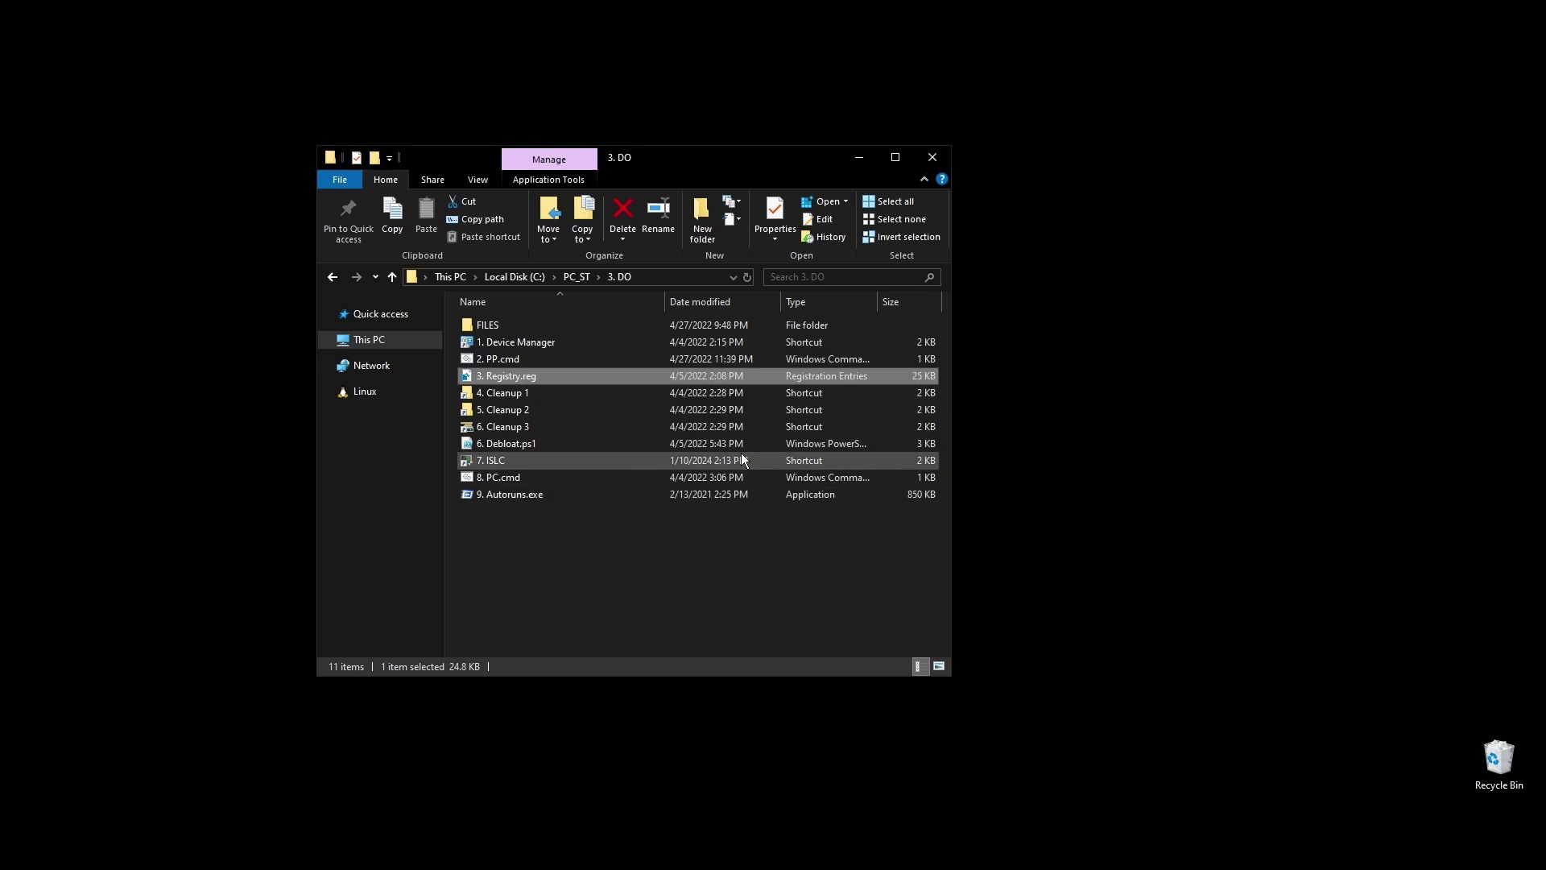
- Permanently delete all items in the user Temp folder, skipping files in use
double_click(525, 396)
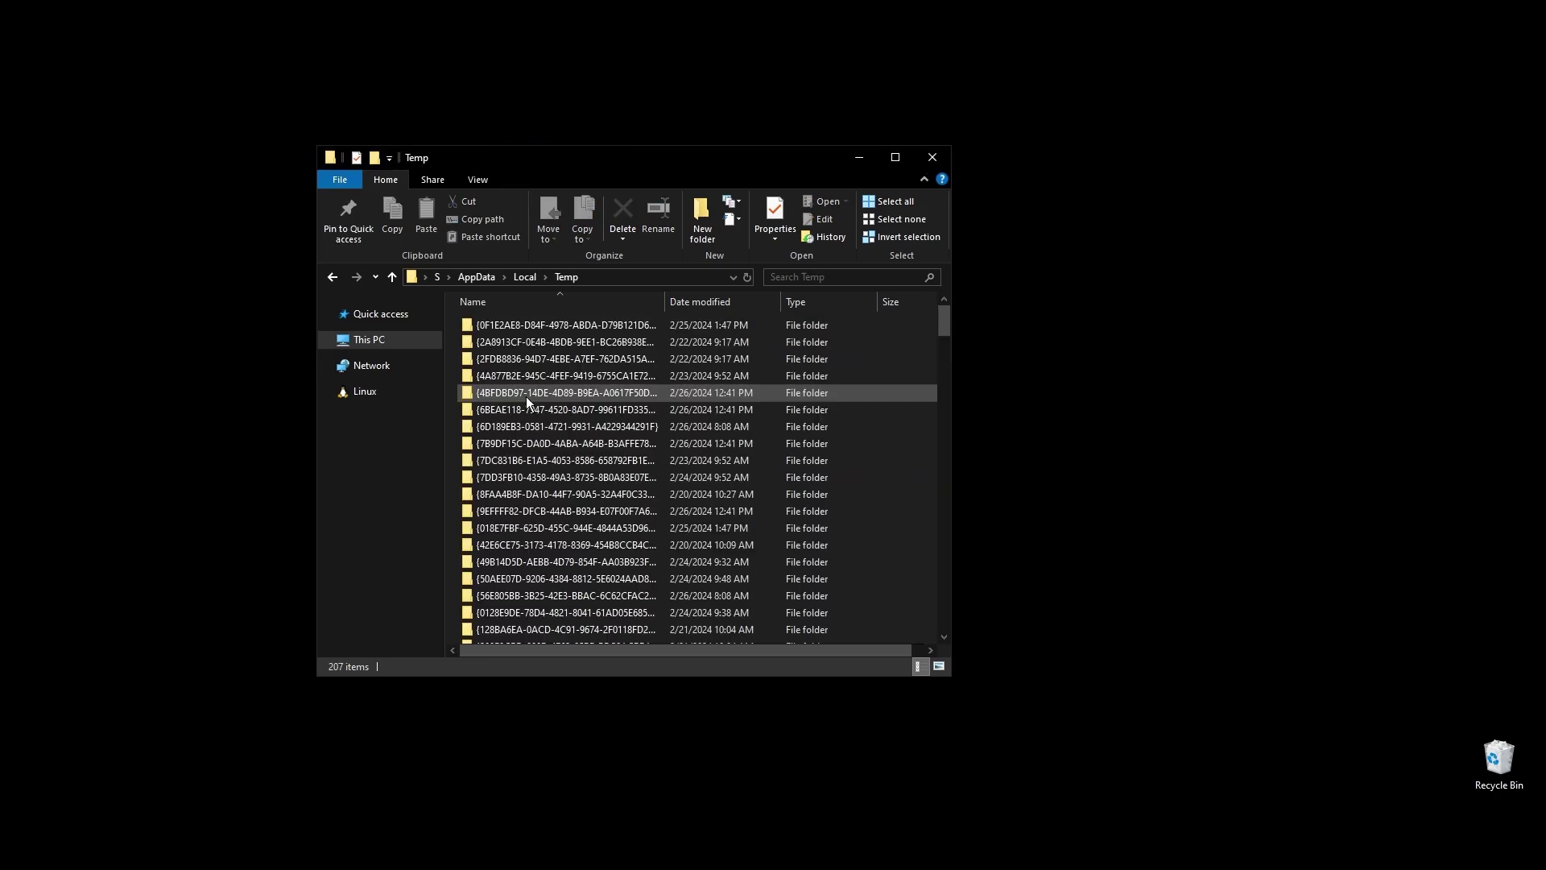
click(887, 443)
key(ctrl+a)
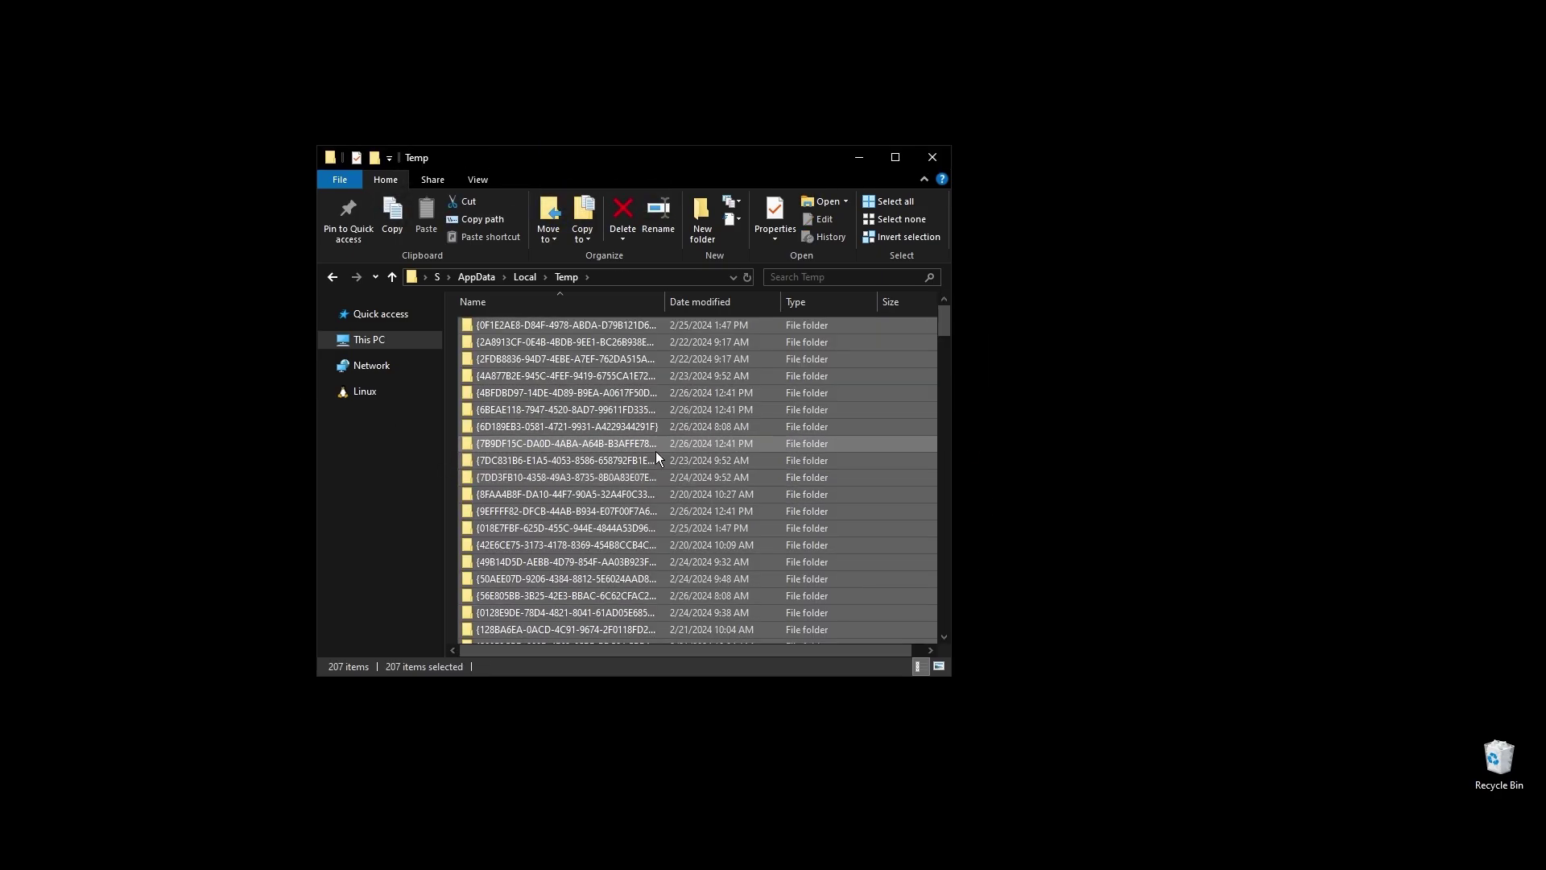
key(Delete)
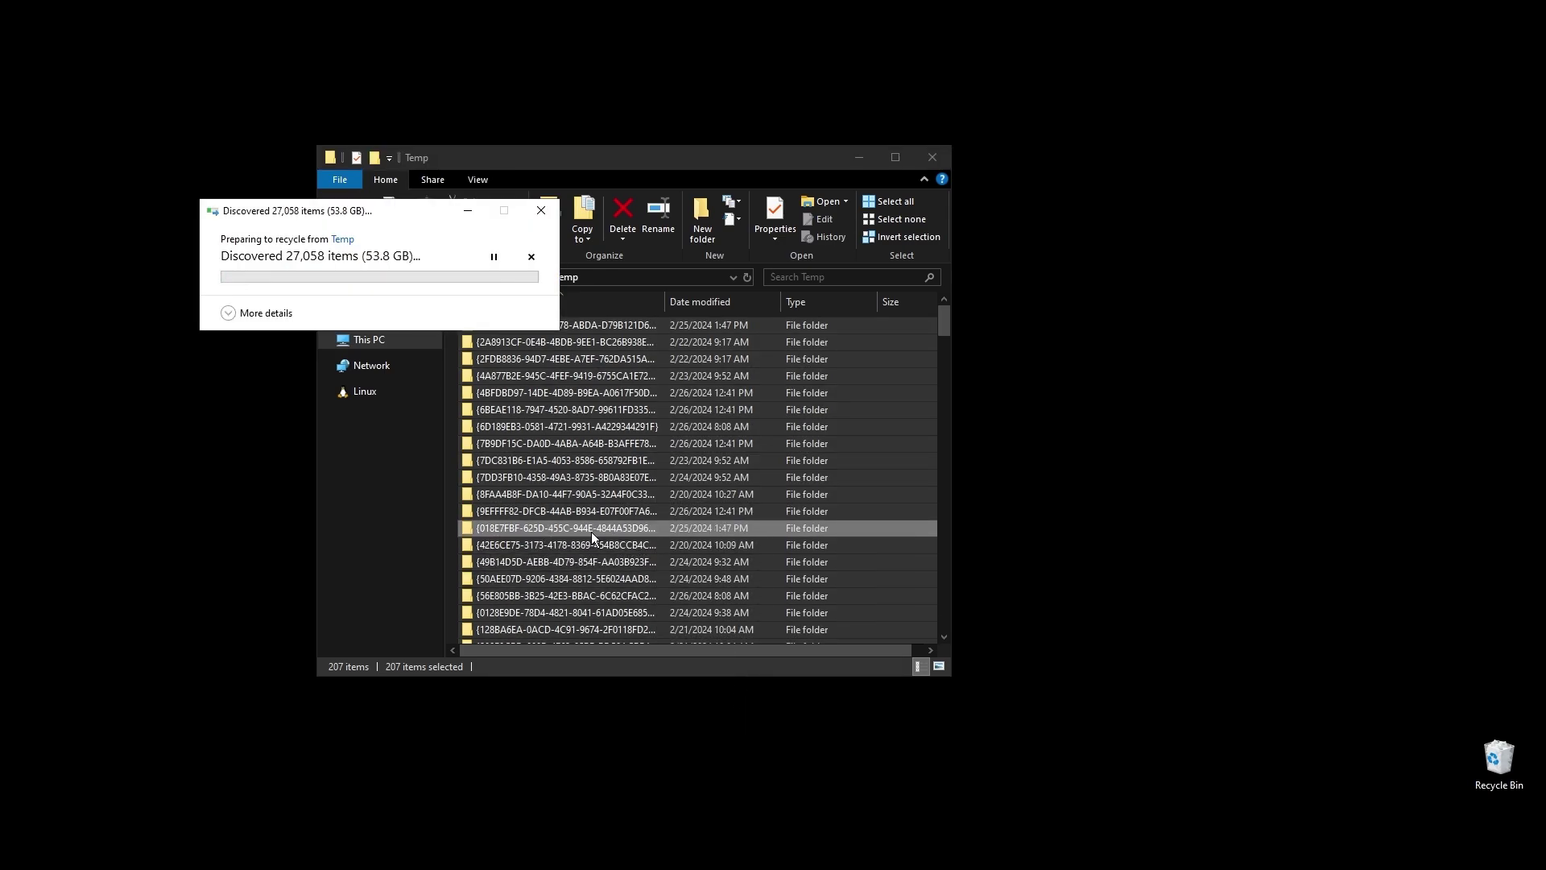
key(Return)
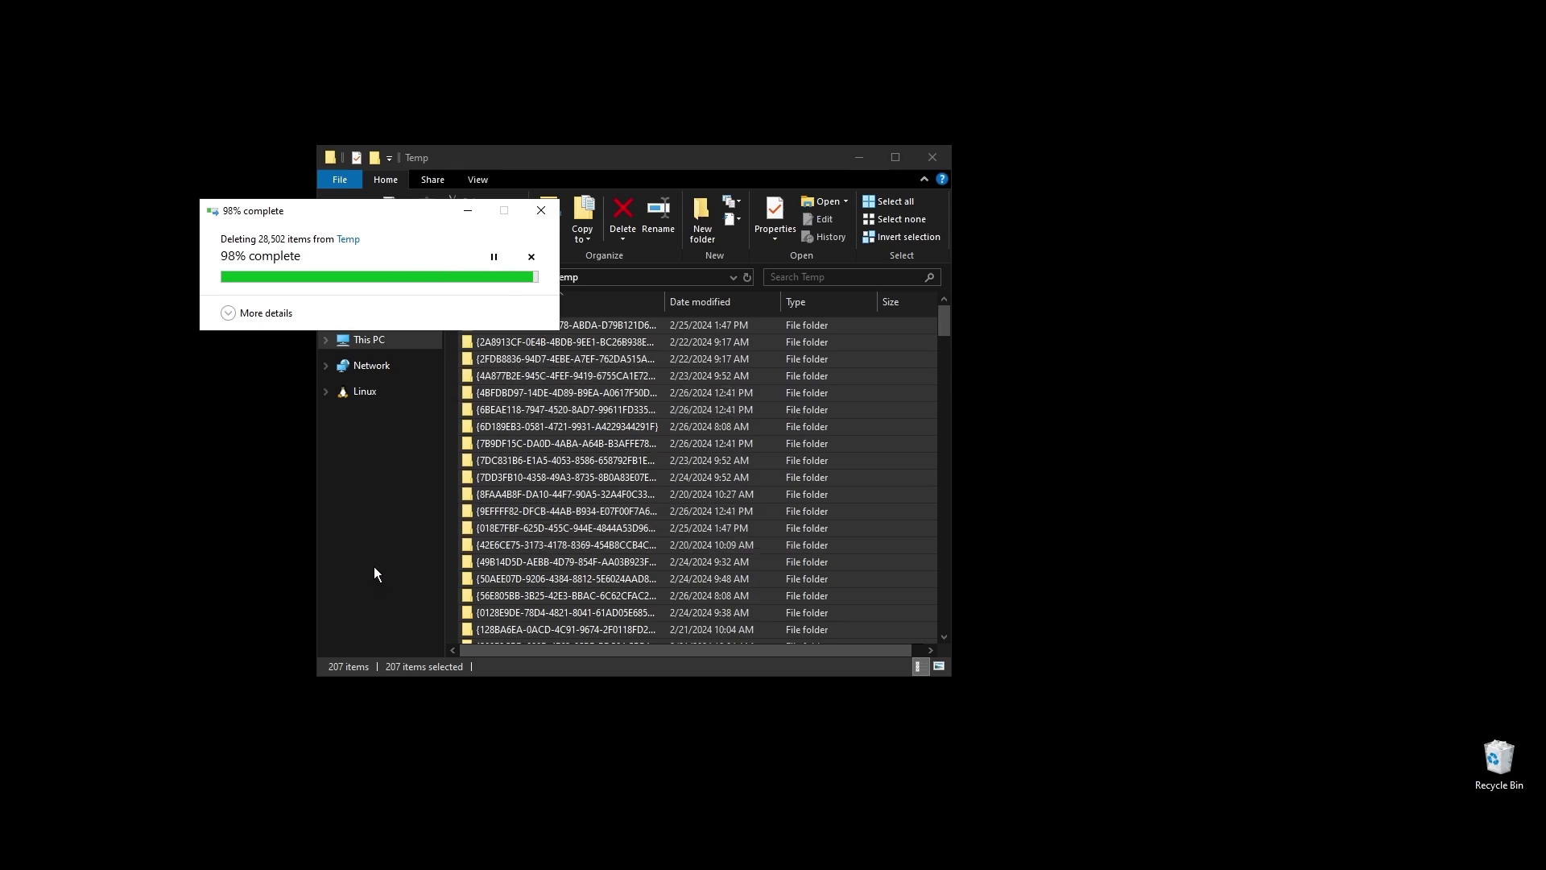
click(345, 369)
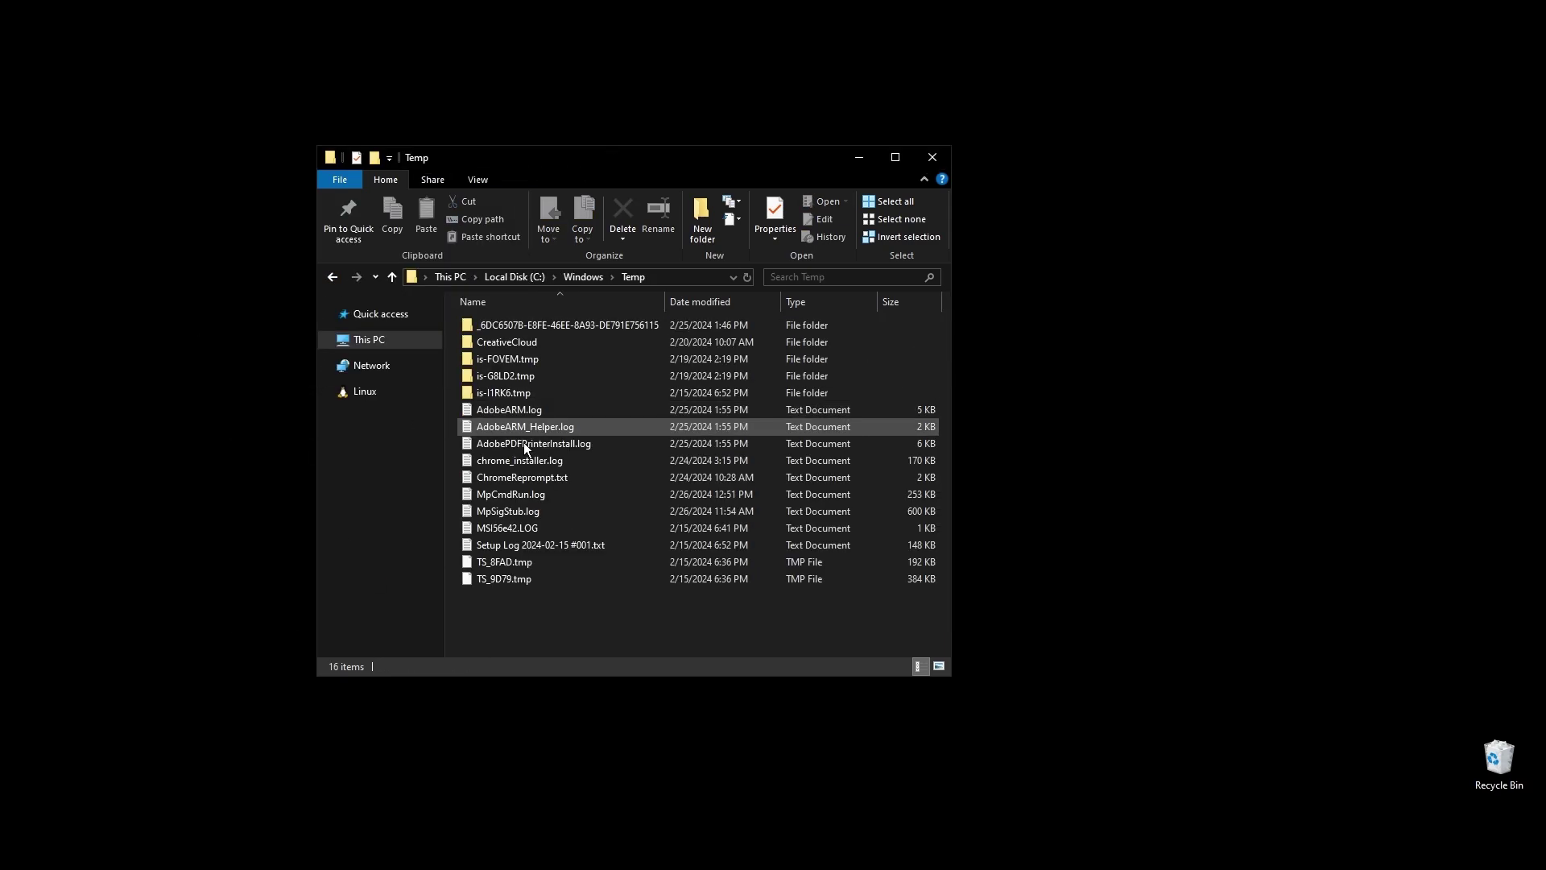
- Delete the Windows Temp files from is-FOVEM.tmp down with administrator permission
drag(630, 654, 528, 358)
key(Delete)
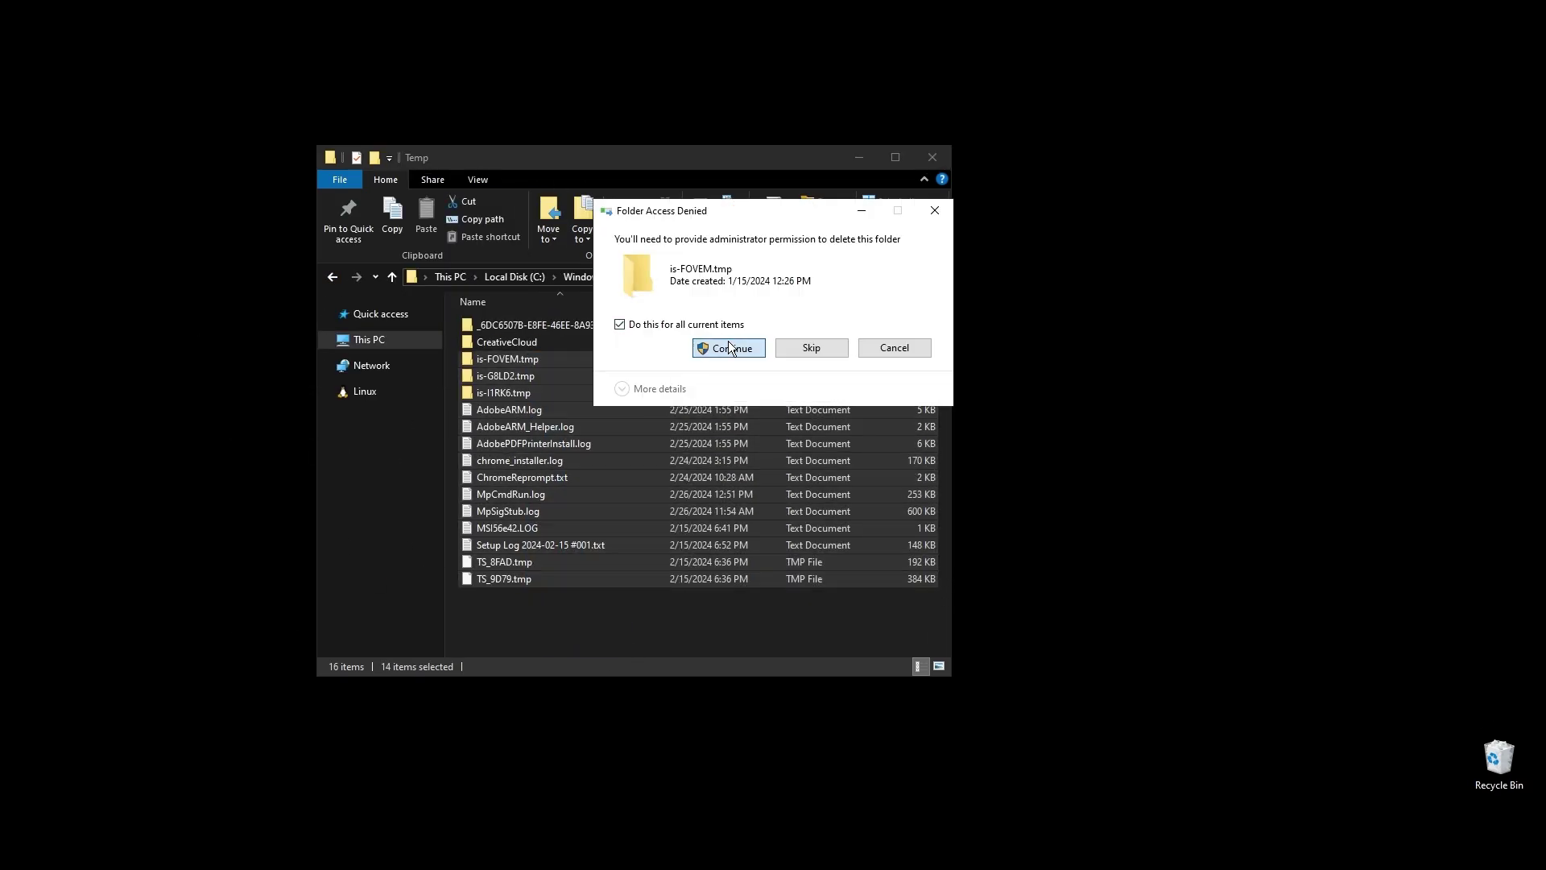
click(728, 341)
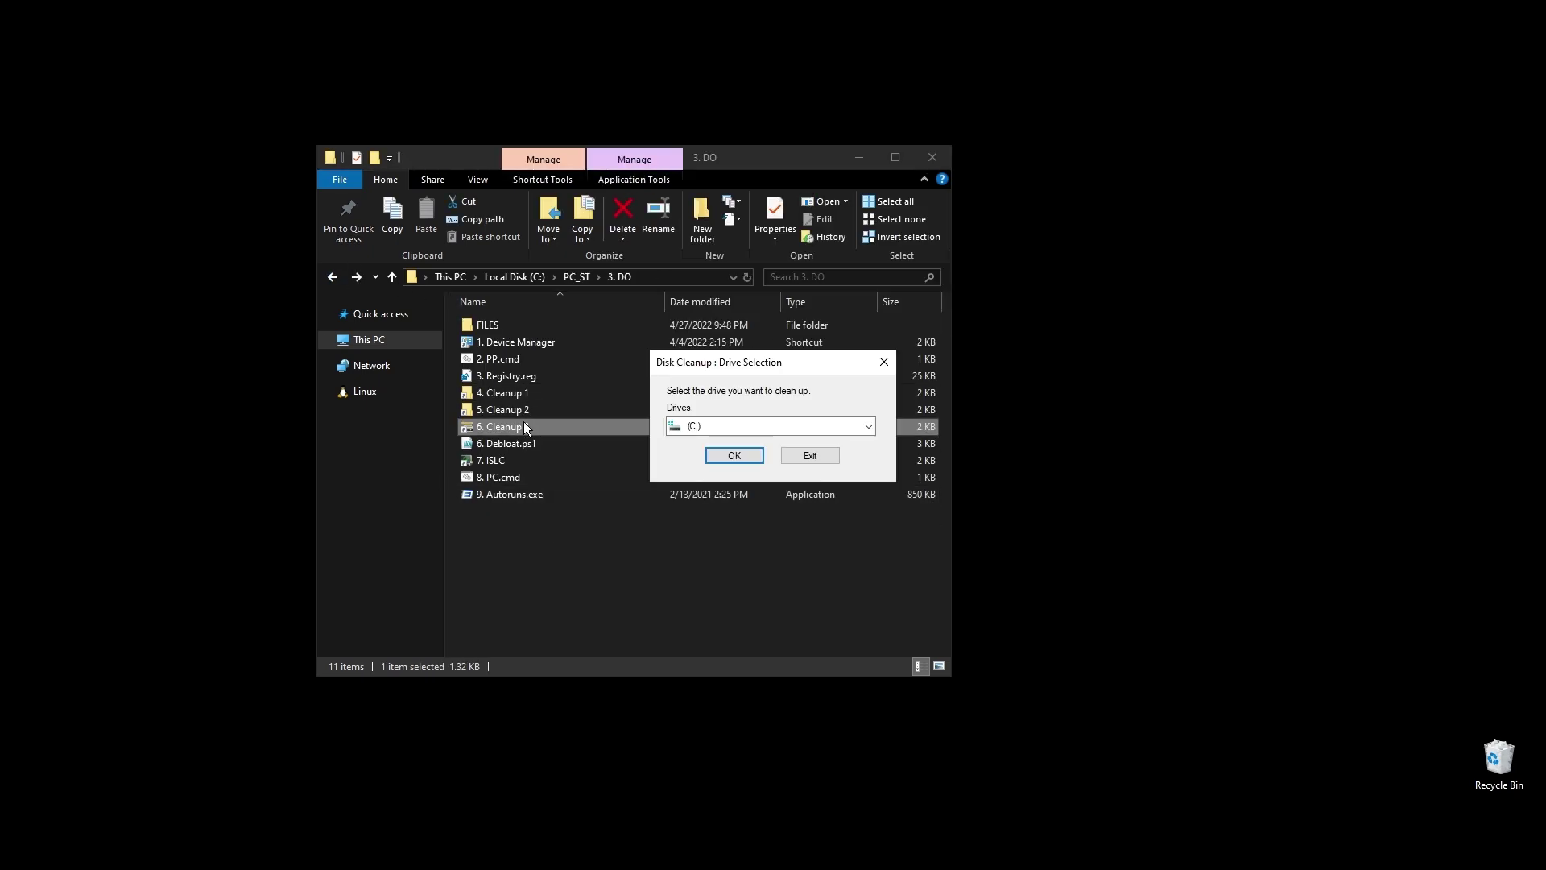
- Clean drive C: of the checked categories, including Defender and temporary internet files
click(732, 453)
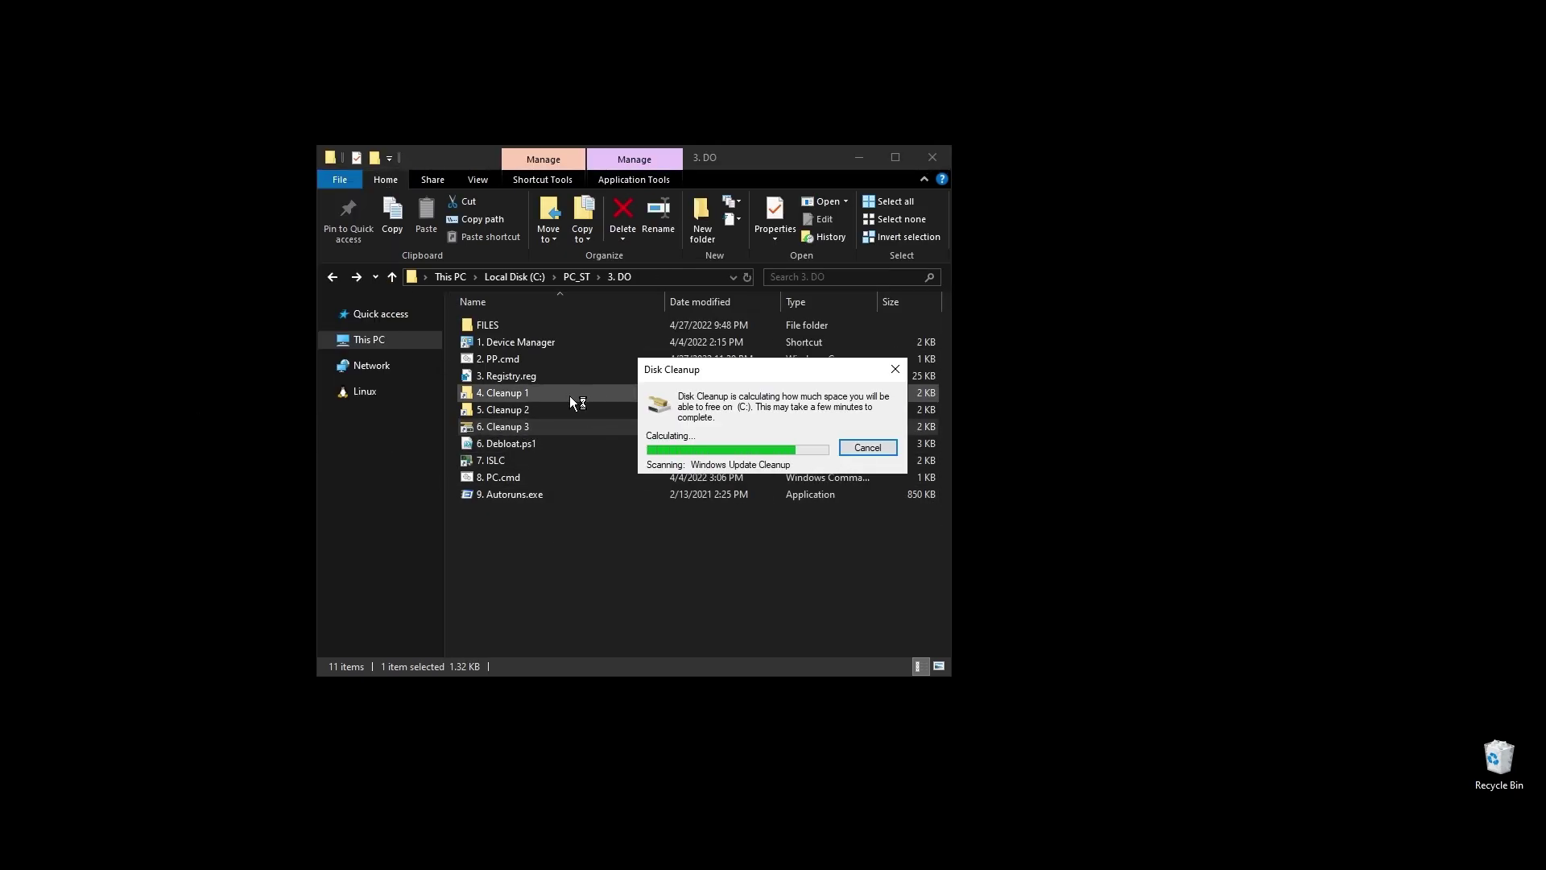
scroll(274, 253, down, 2)
scroll(181, 270, up, 2)
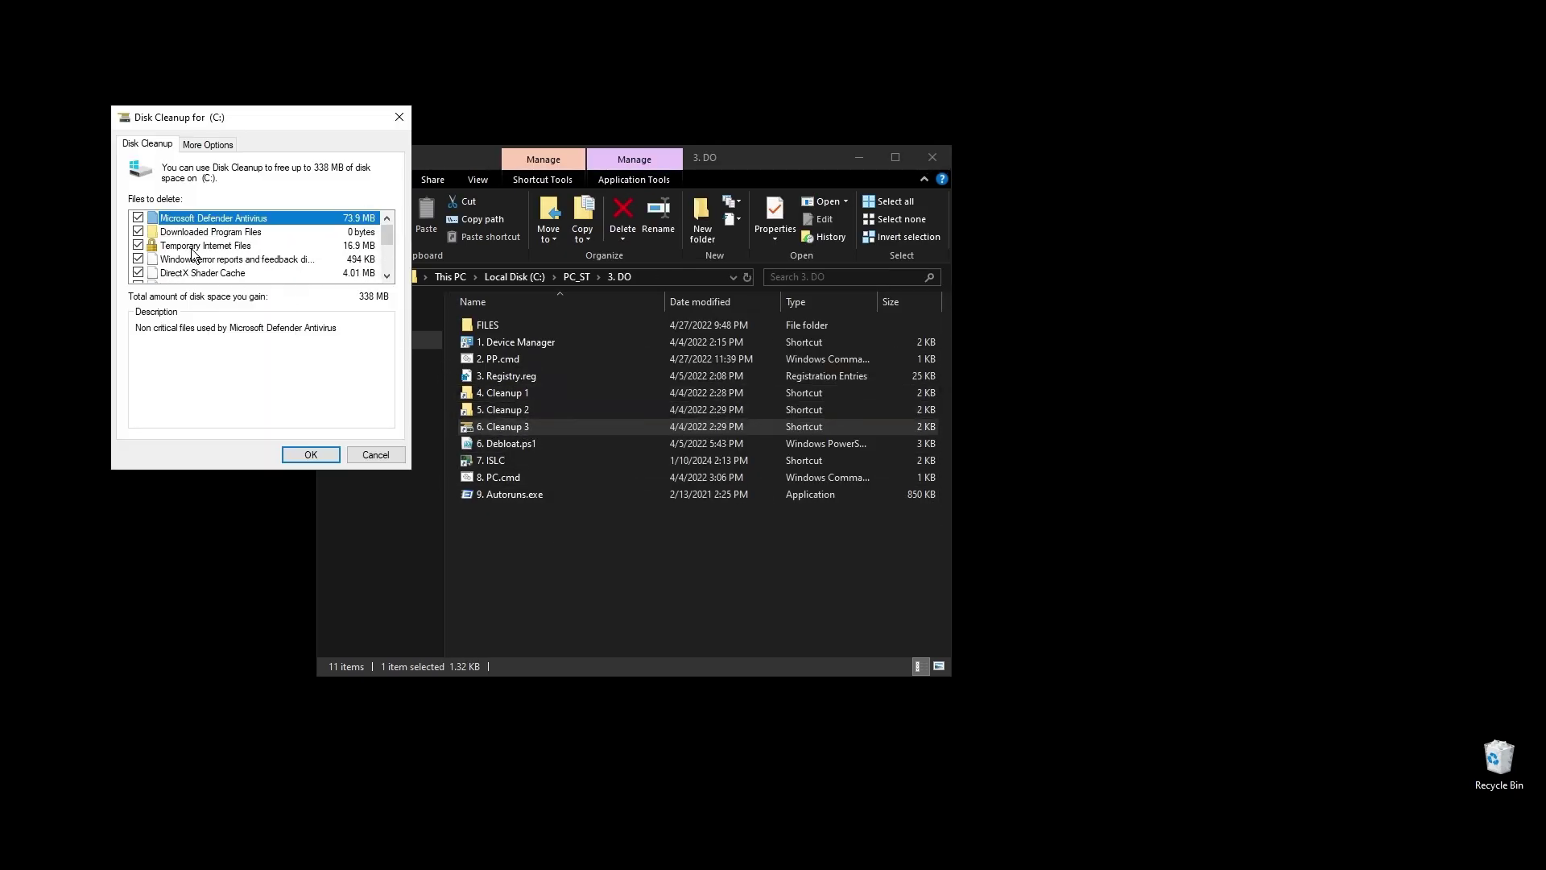
click(306, 454)
click(799, 441)
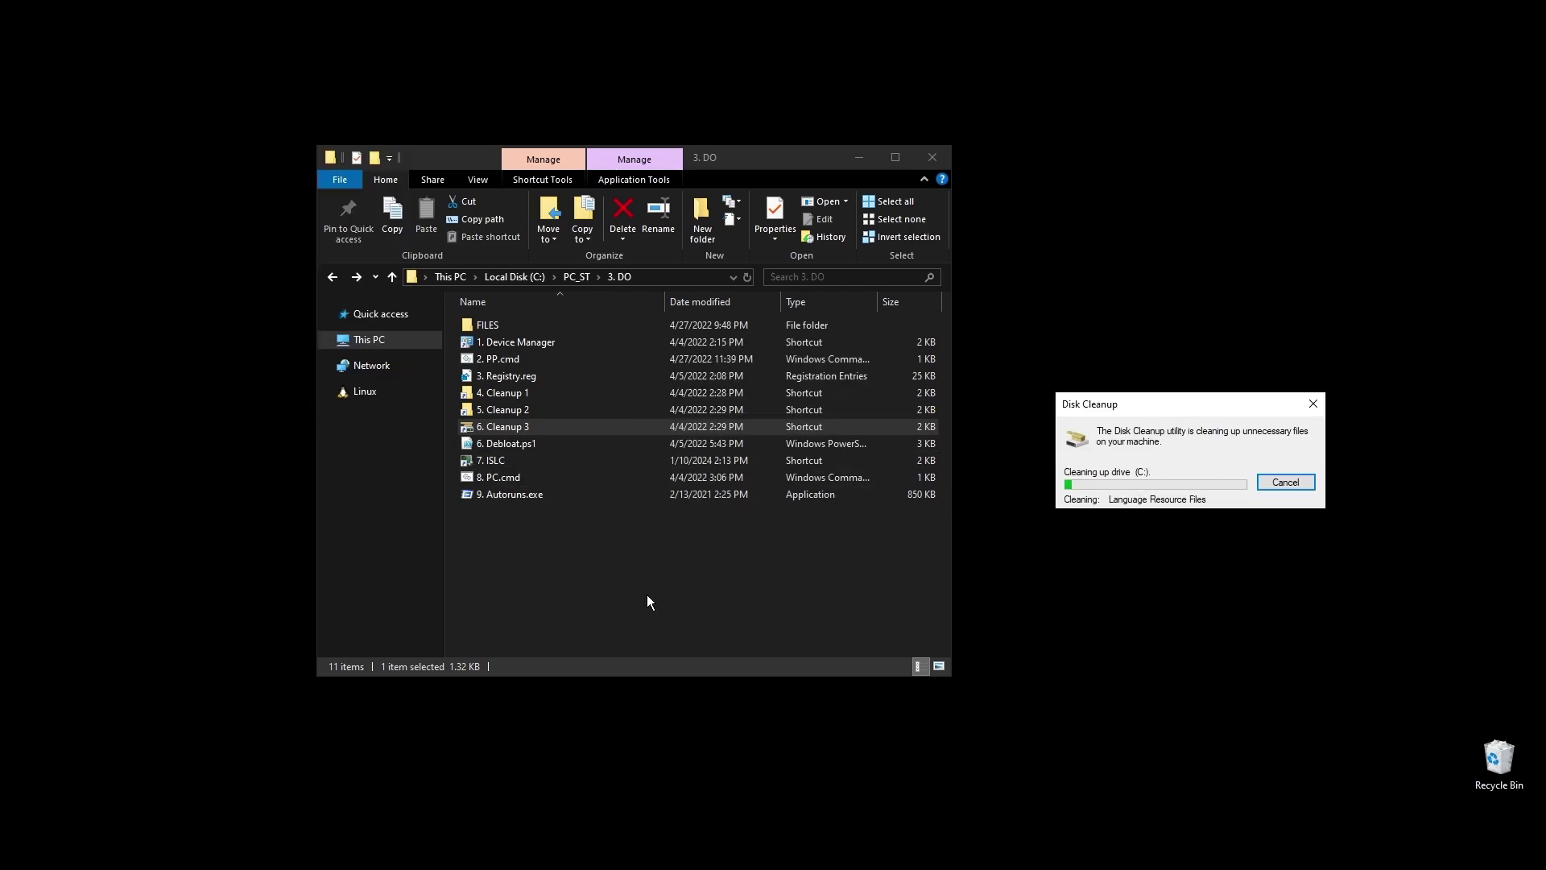
click(816, 587)
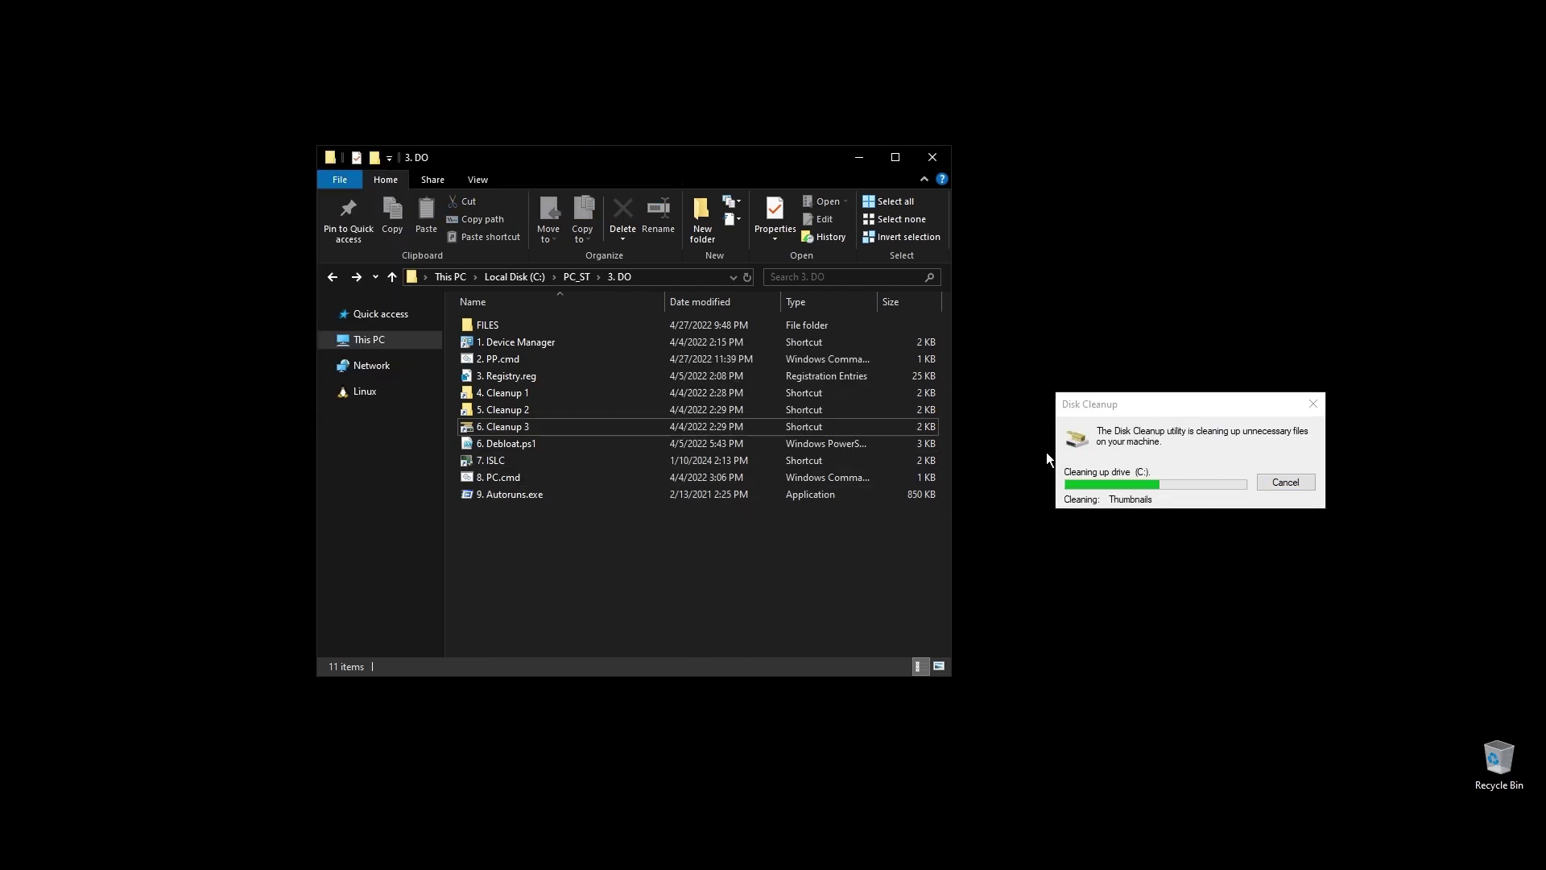
- Launch ISLC, change wanted timer resolution to 0.50 ms, and restart monitoring
click(490, 463)
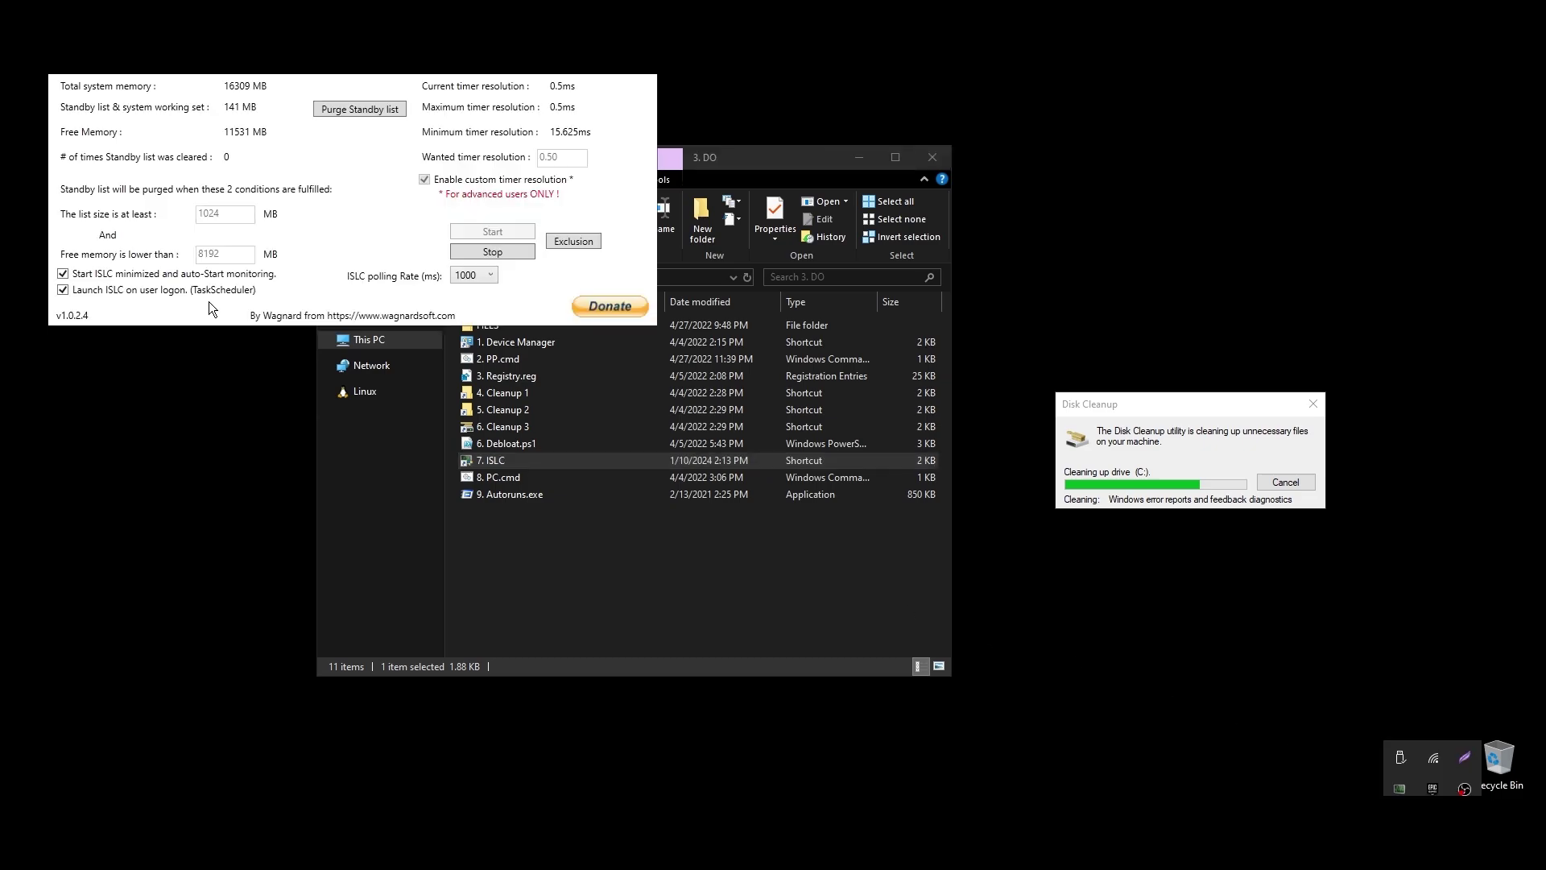
click(514, 249)
drag(573, 157, 509, 162)
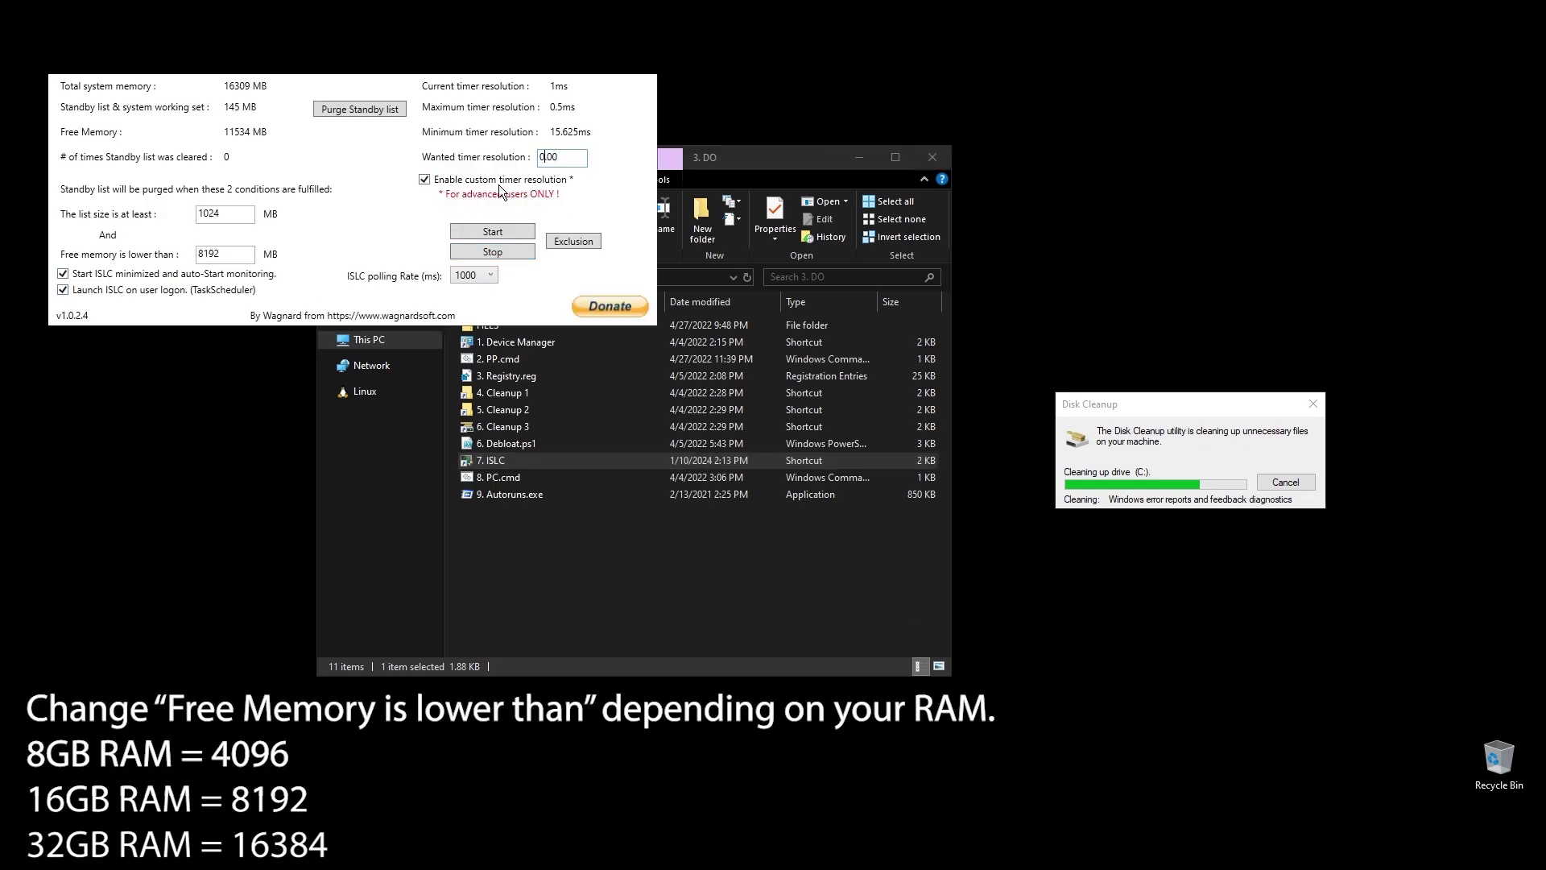
text(0)
click(469, 227)
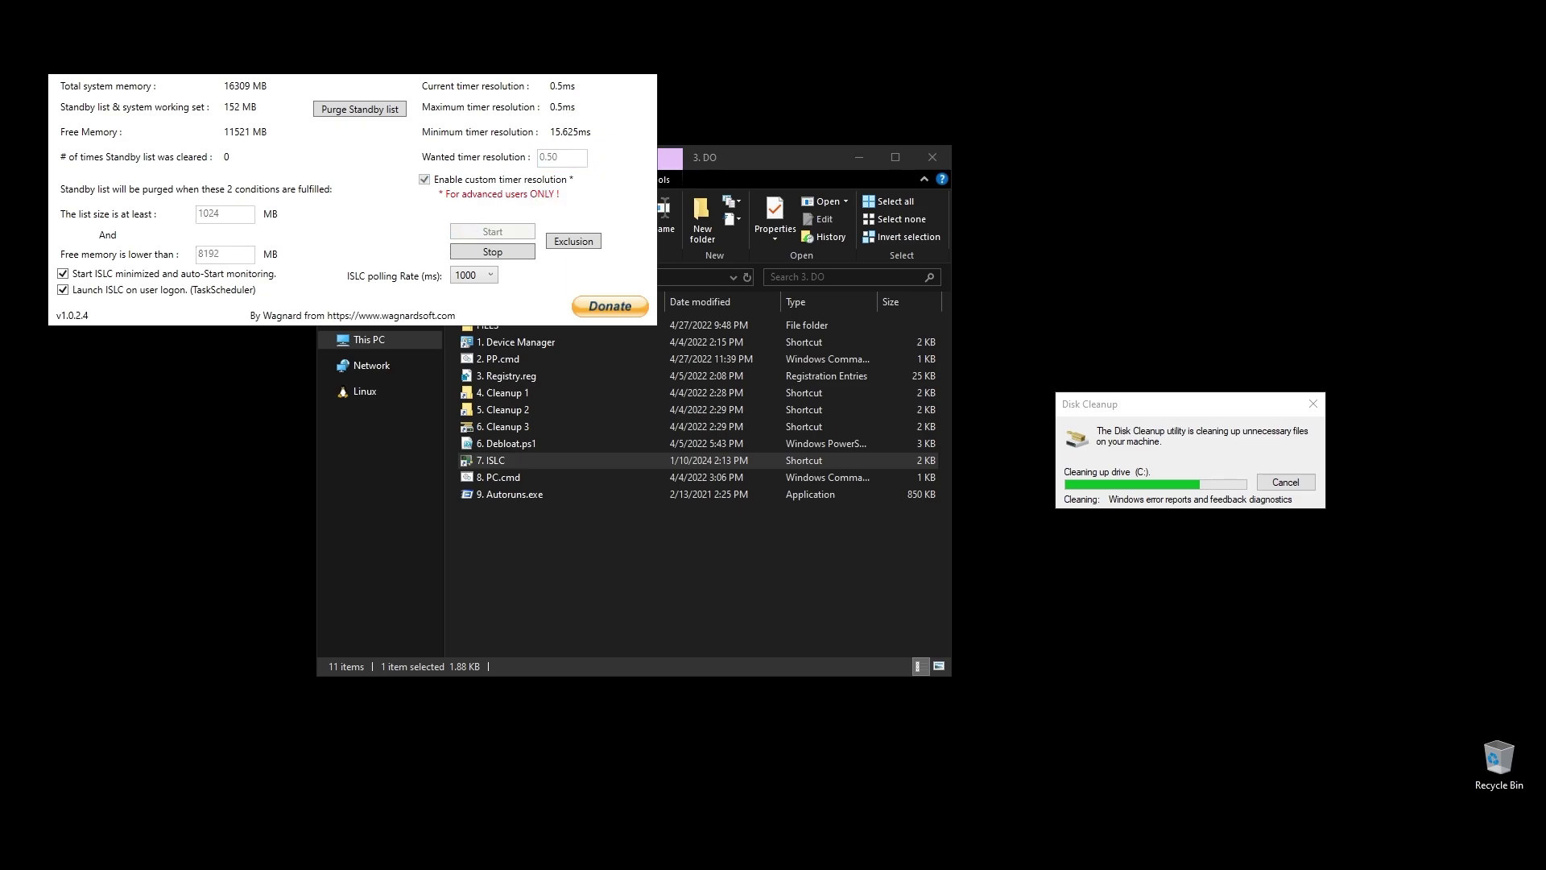
drag(451, 71, 900, 512)
- Run 8. PC.cmd as administrator to rebuild performance counters and set boot timer options
click(1011, 496)
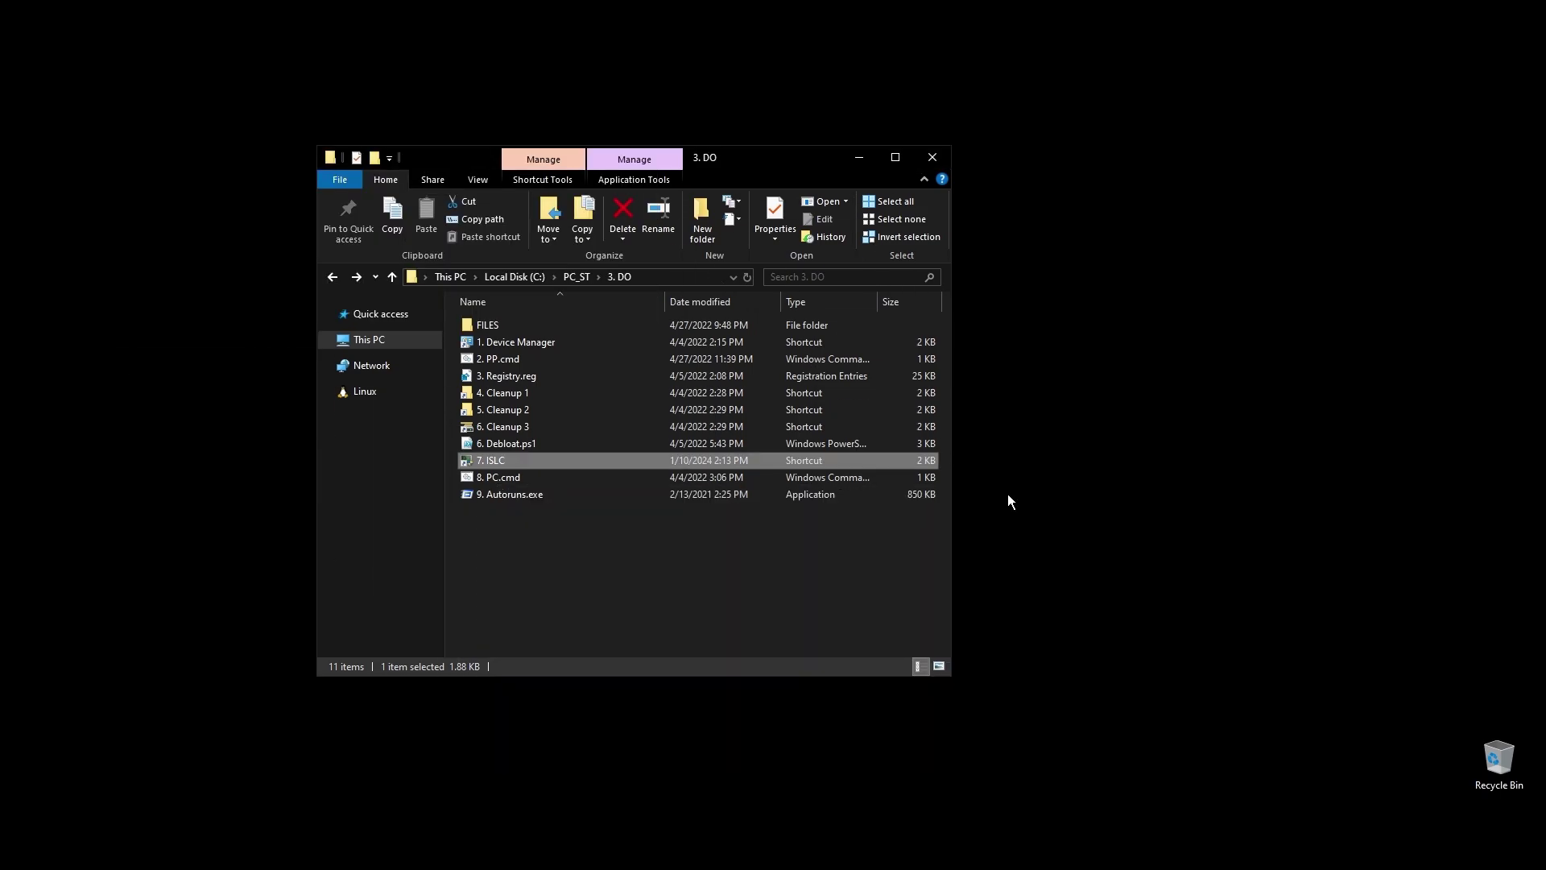
right_click(504, 480)
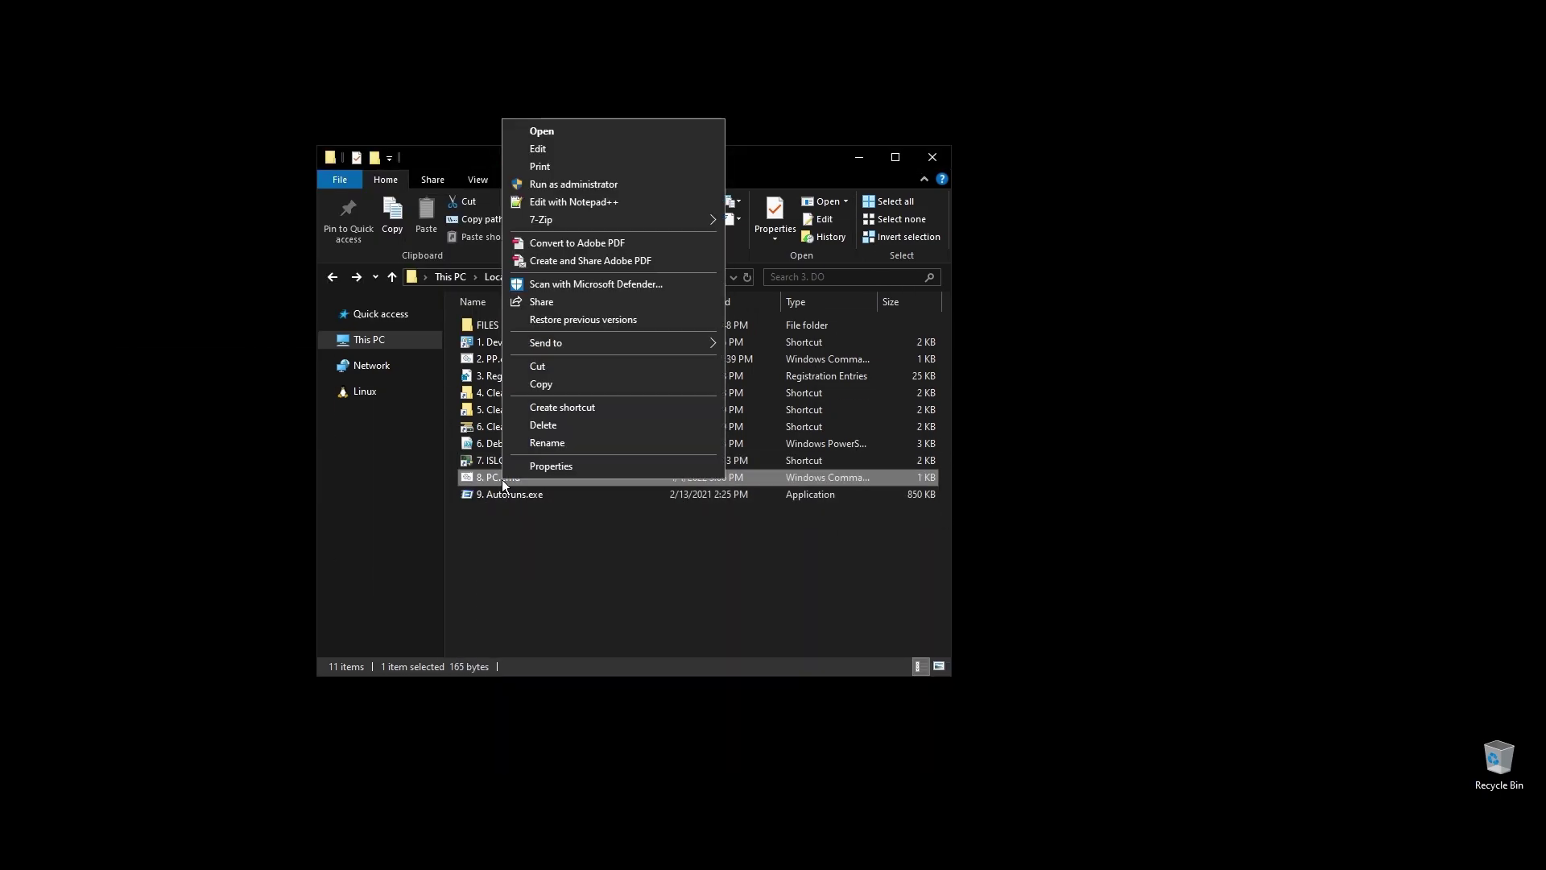
click(593, 187)
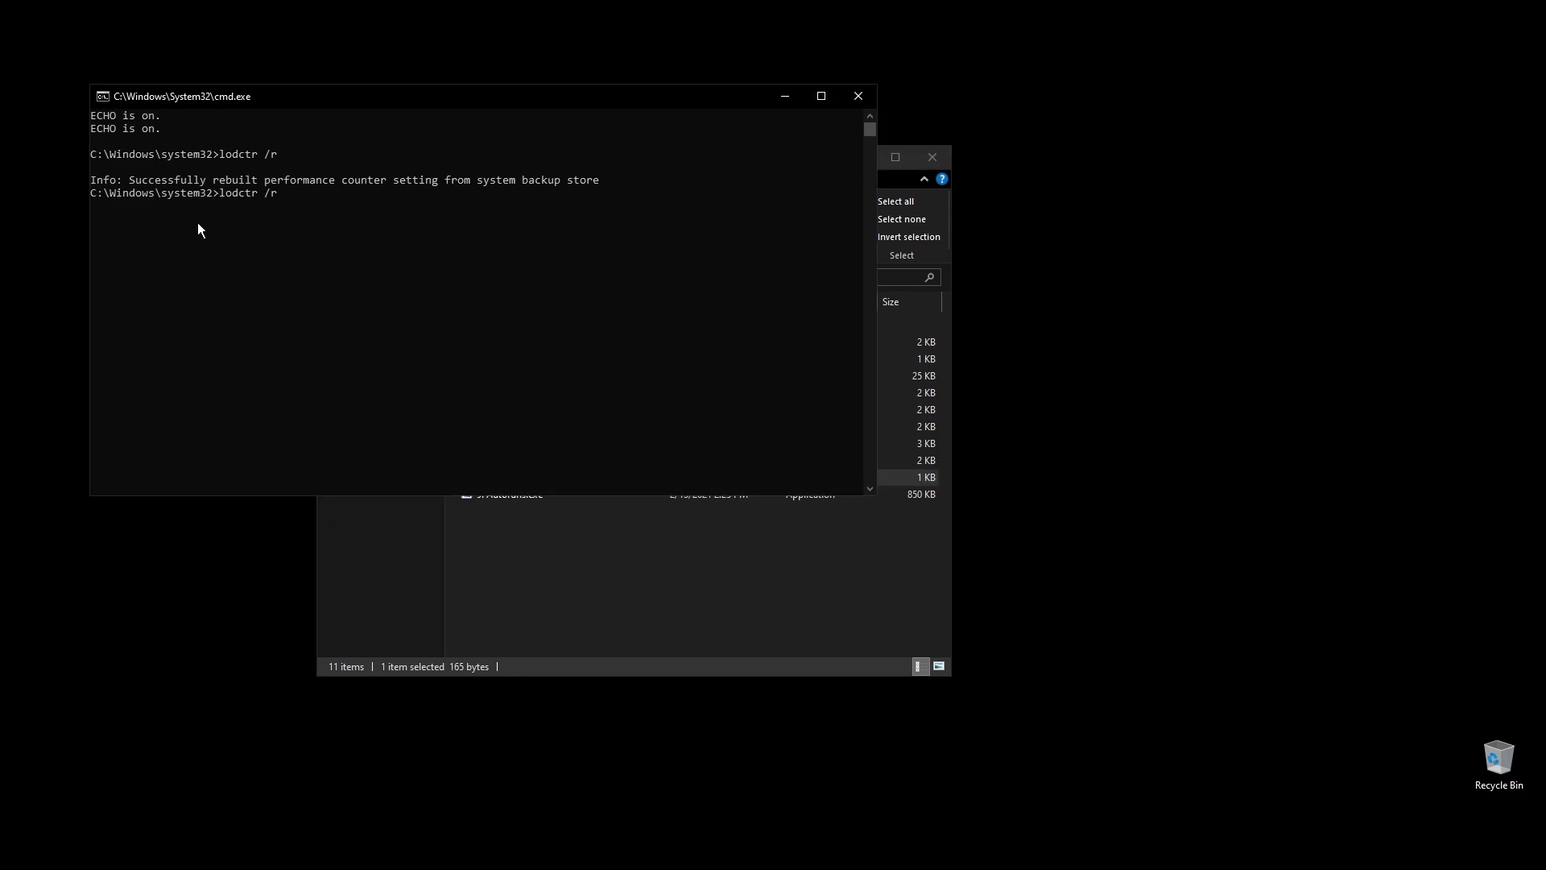
drag(129, 182, 302, 181)
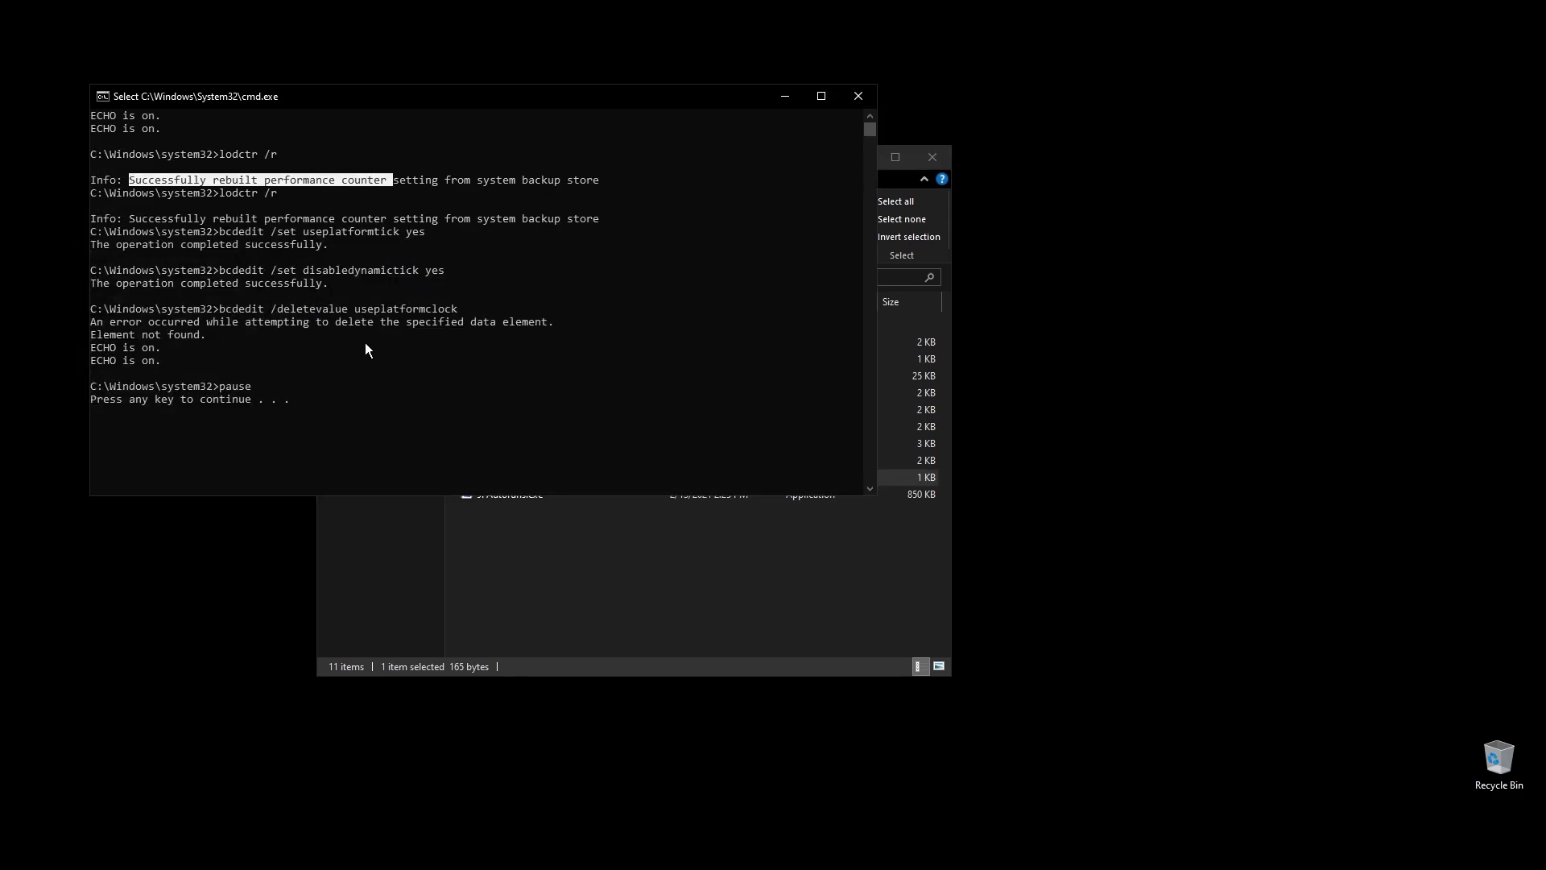
key(Return)
key(Return)
- Launch Autoruns and disable Adobe CCXProcess, Creative Cloud, Lightshot and Razer AppEngine at logon
right_click(500, 494)
click(632, 524)
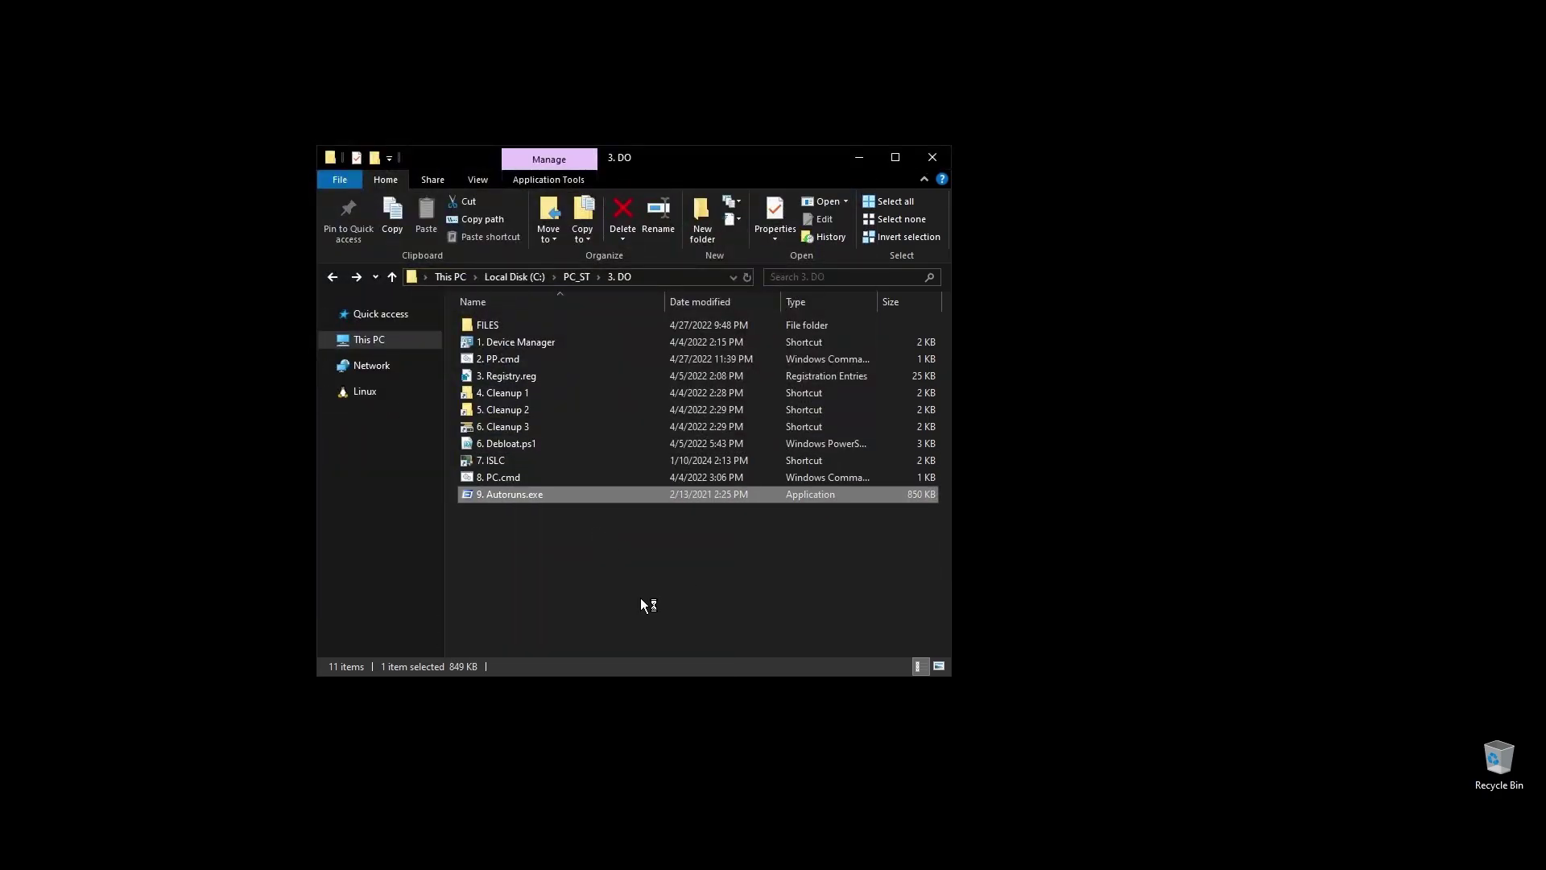
click(636, 320)
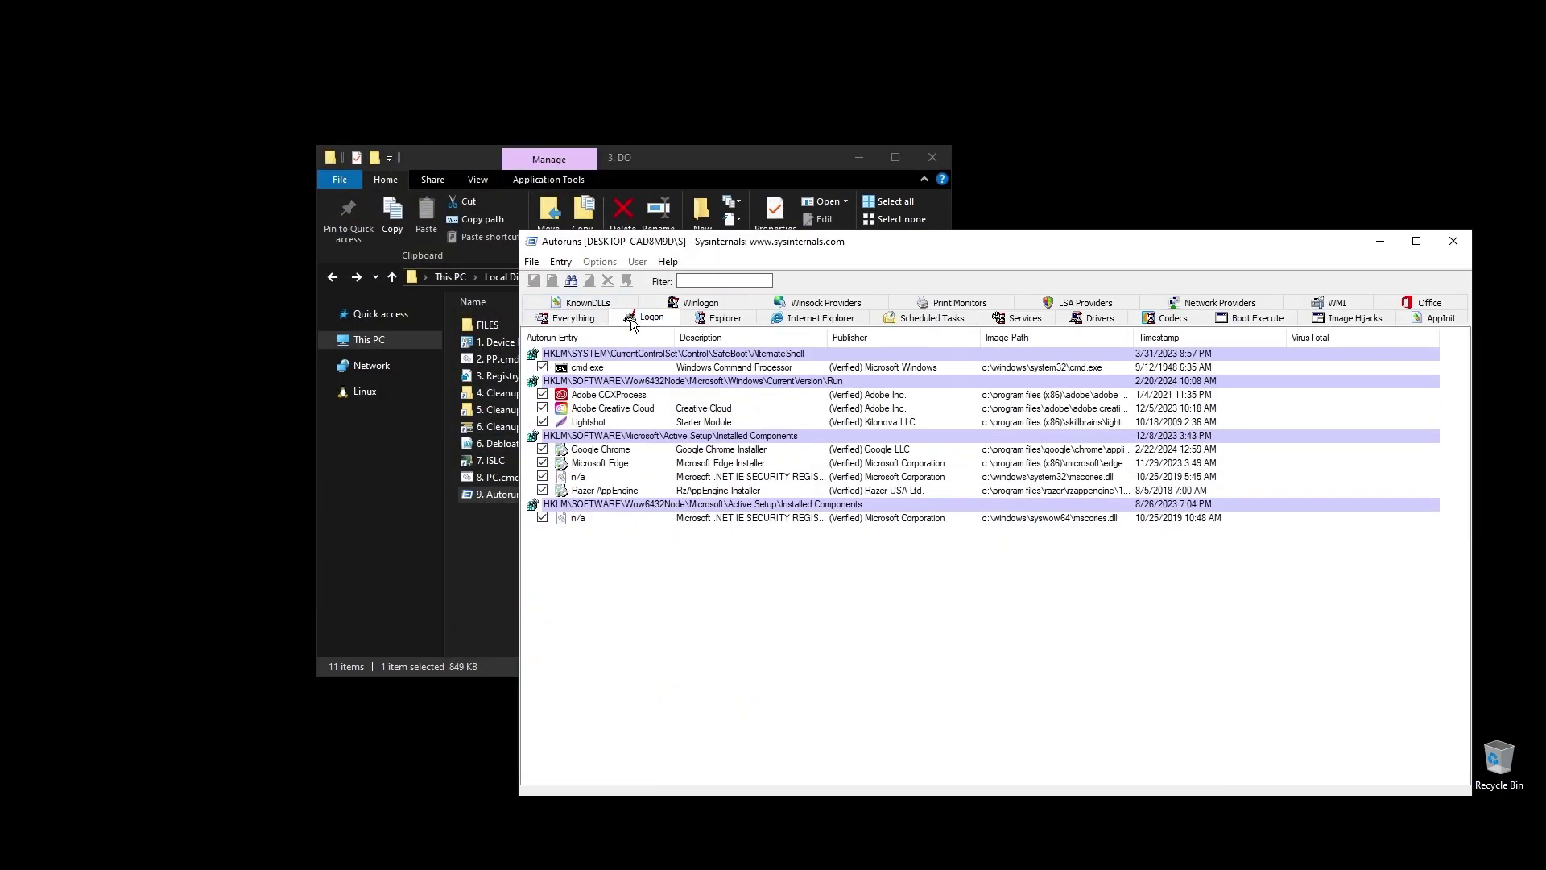
click(542, 394)
click(542, 408)
click(542, 422)
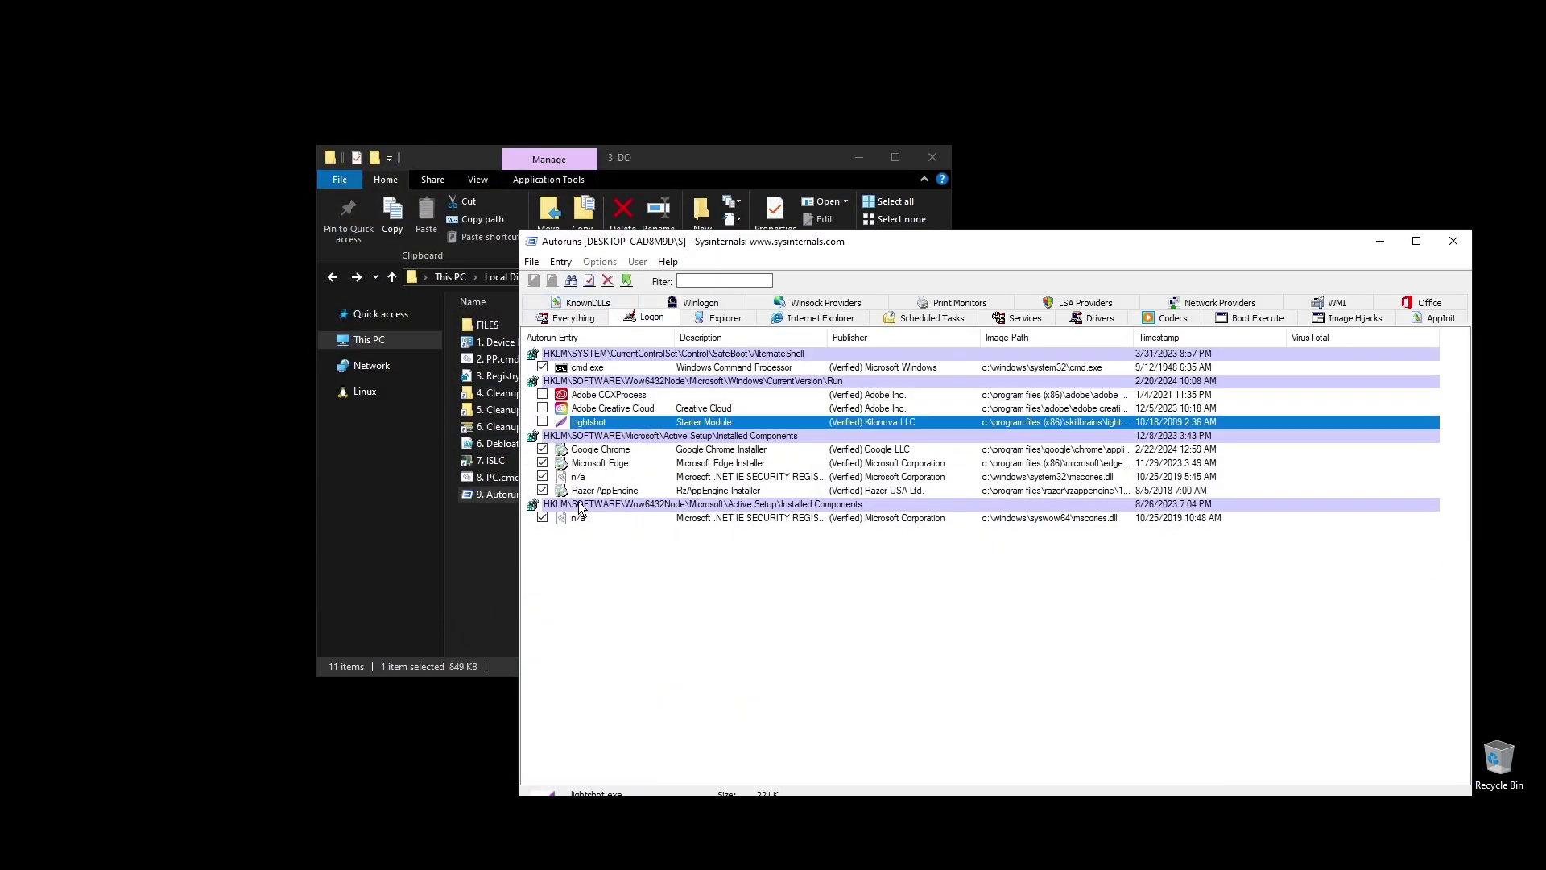
click(543, 489)
- In the Services list, untick AnyDesk, nordvpn-service, NordUpdaterService and nordsec threat protection
click(863, 318)
click(896, 318)
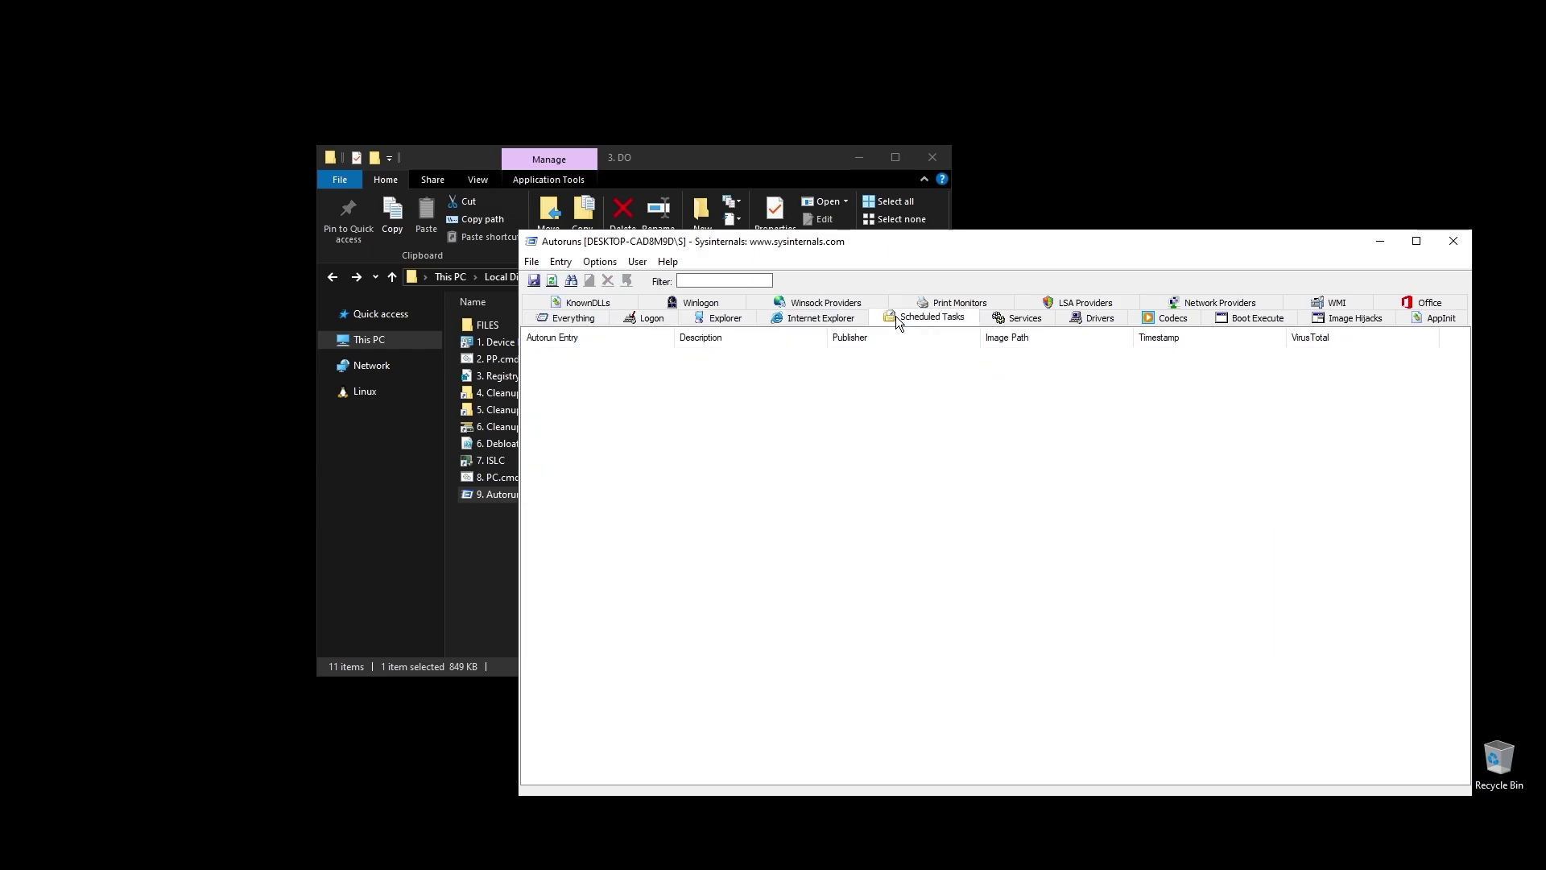
click(1018, 317)
drag(971, 241, 936, 166)
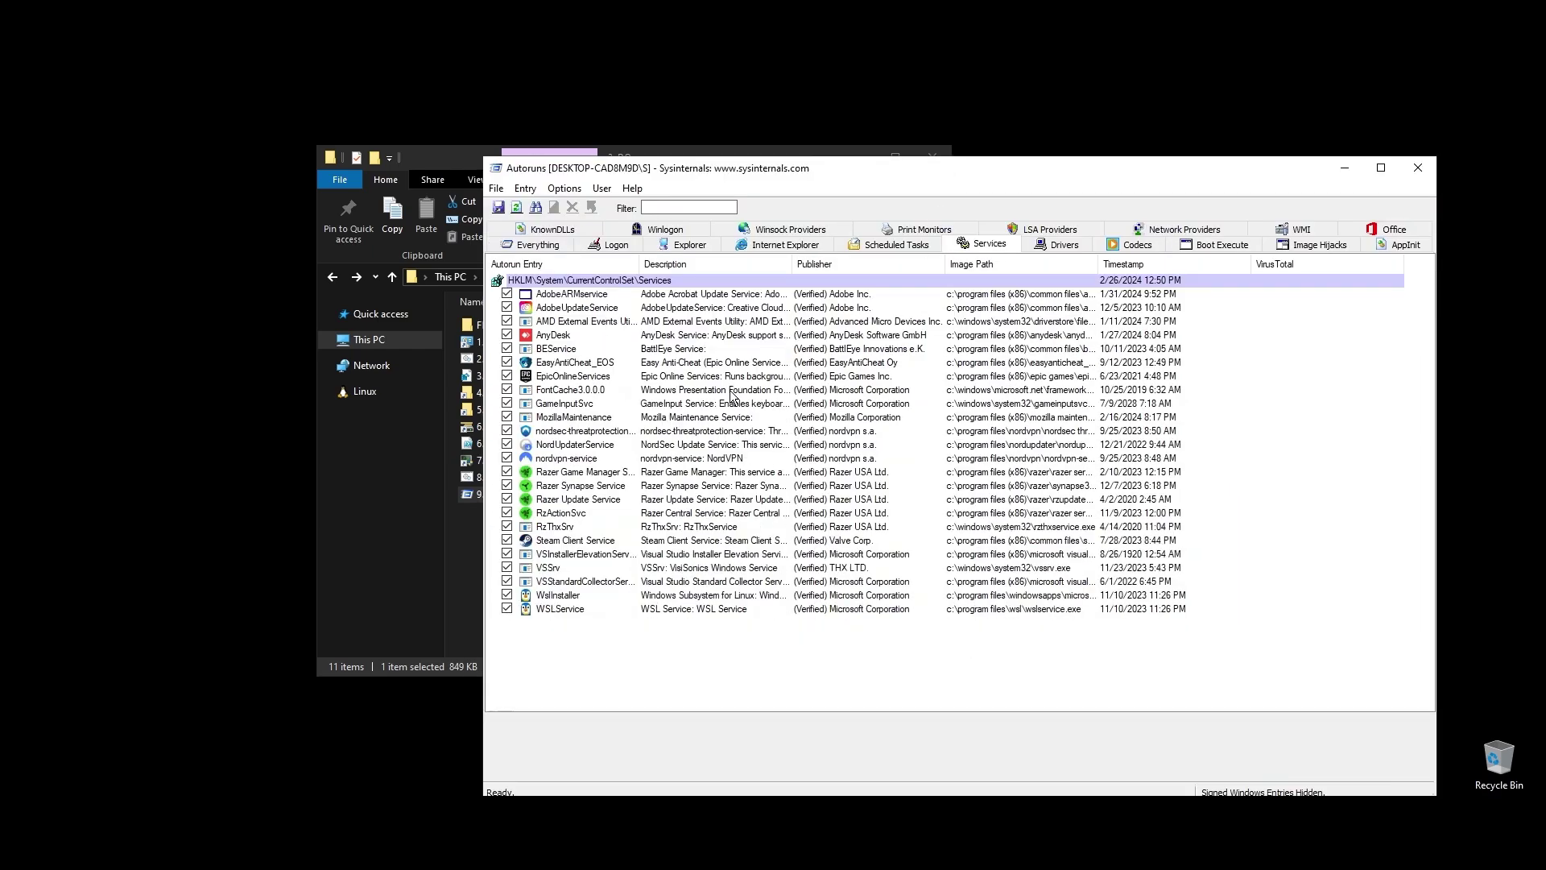
click(507, 334)
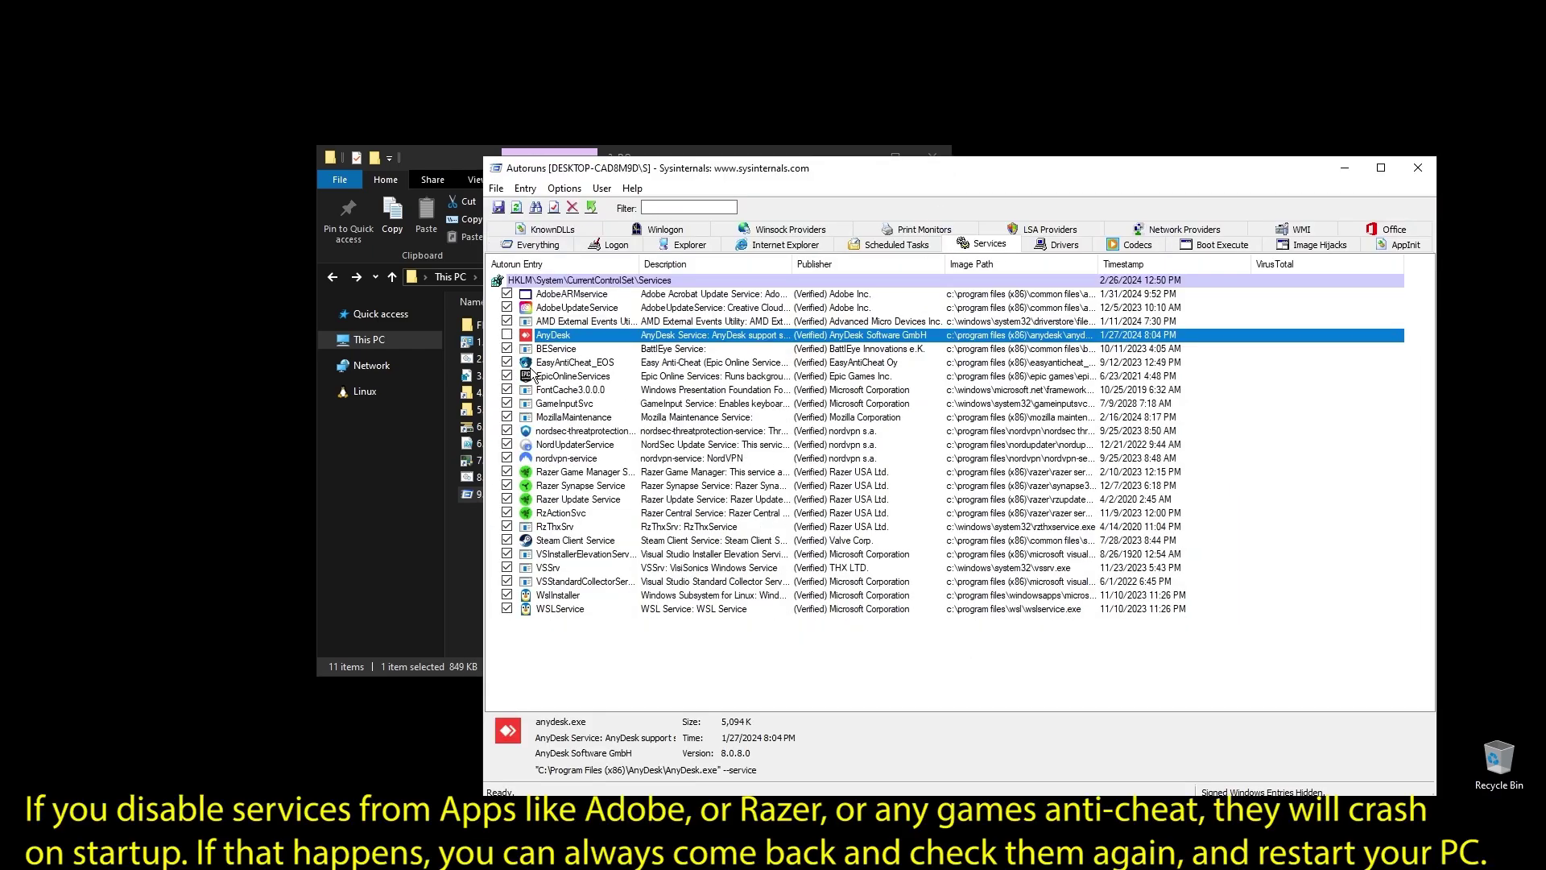
click(507, 457)
click(507, 444)
click(506, 430)
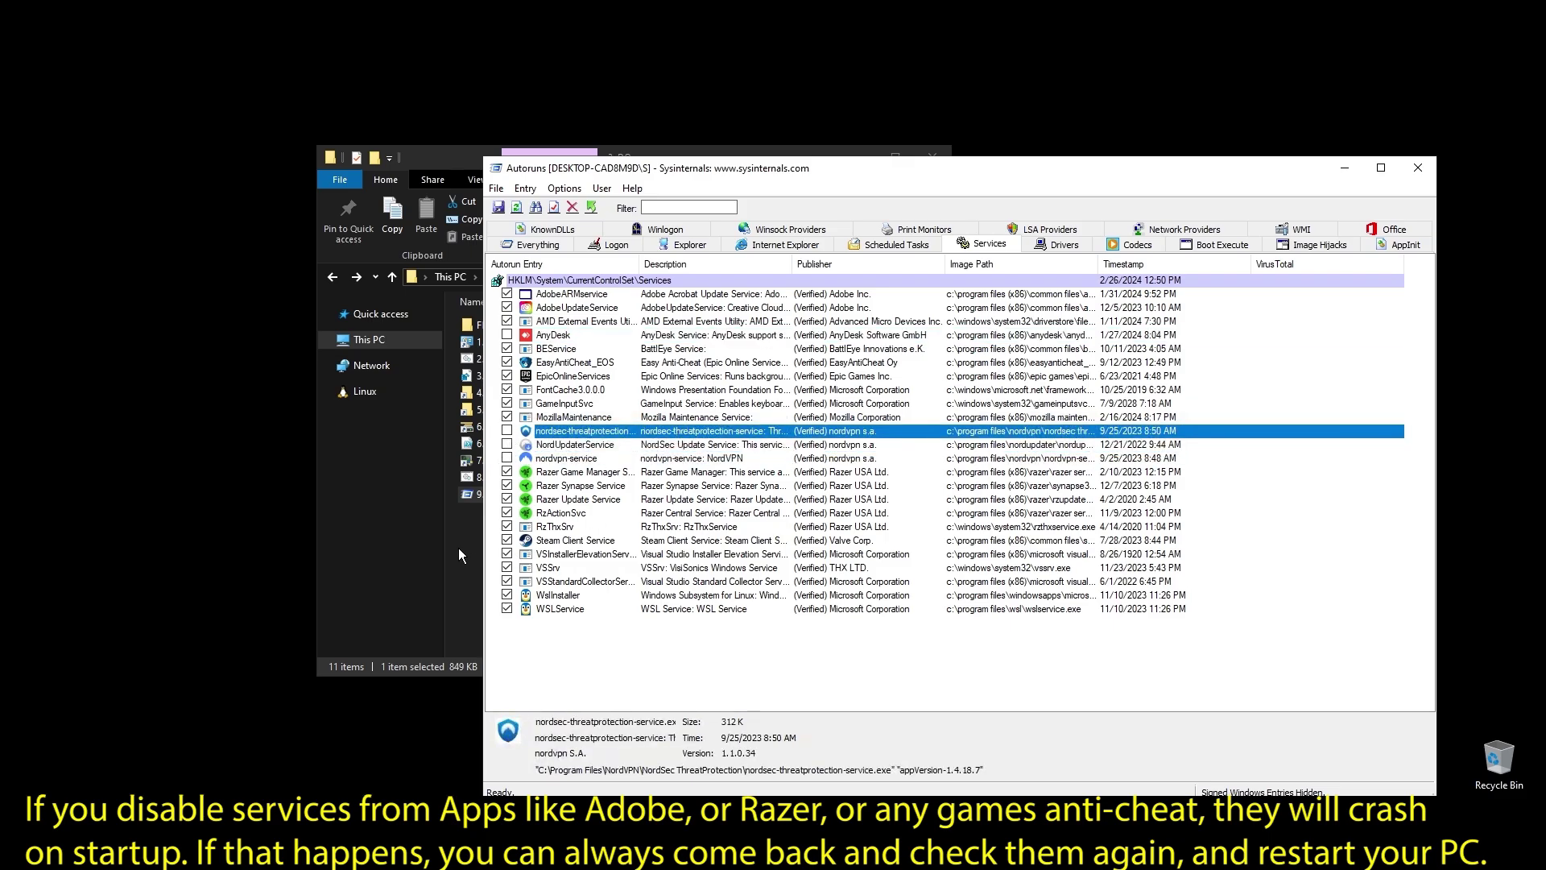
- Untick Razer Game Manager, Synapse, Update, RzActionSvc, Steam Client Service, WSLService and WslInstaller
click(507, 471)
click(507, 485)
click(507, 498)
click(507, 512)
click(507, 540)
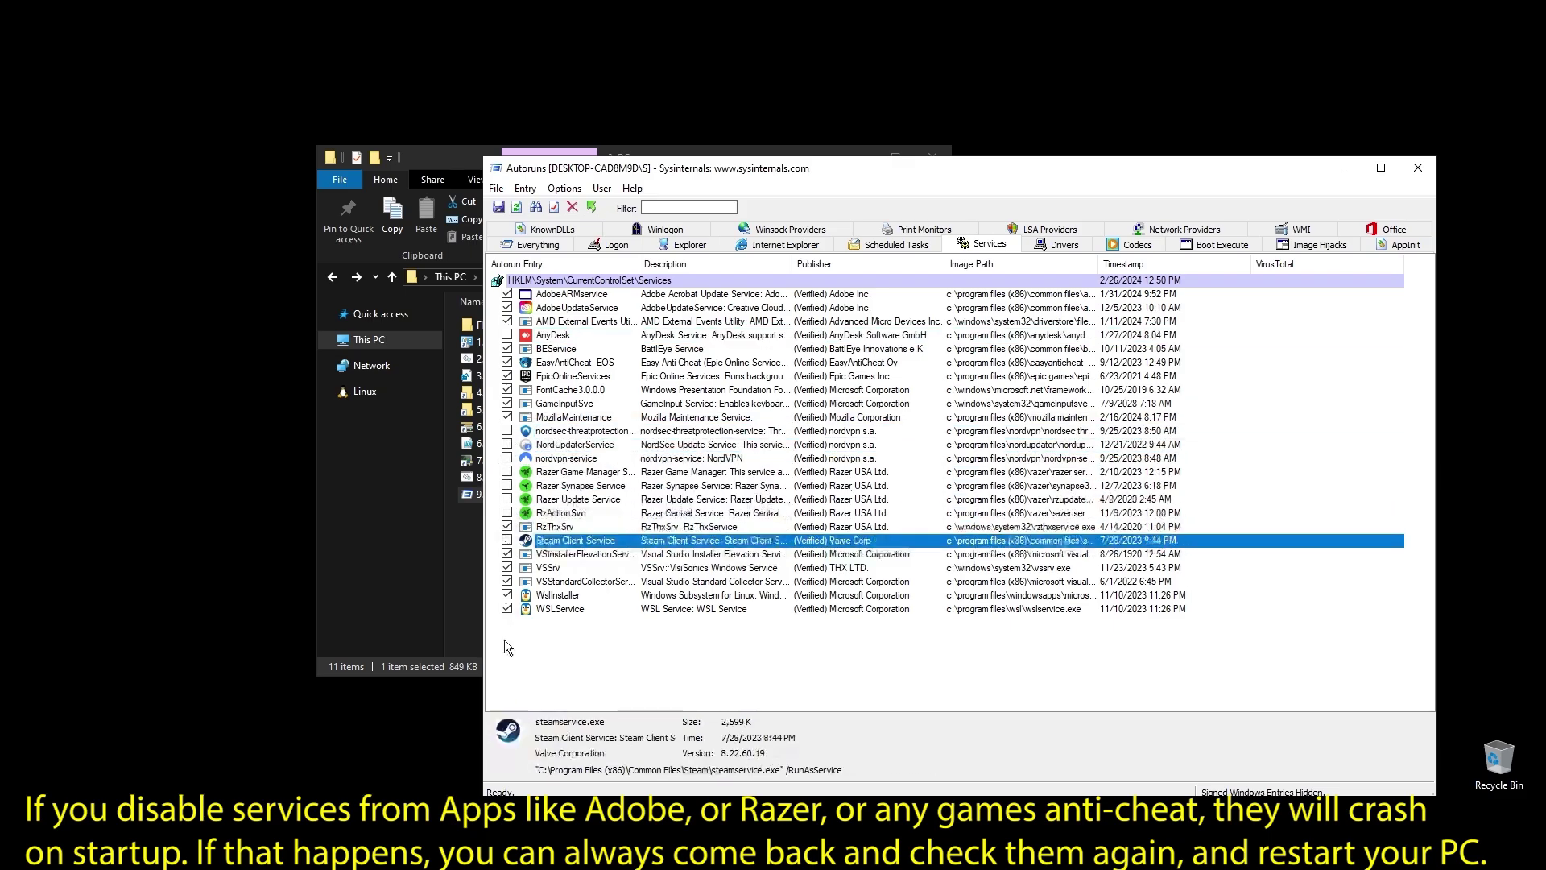
click(506, 608)
click(506, 594)
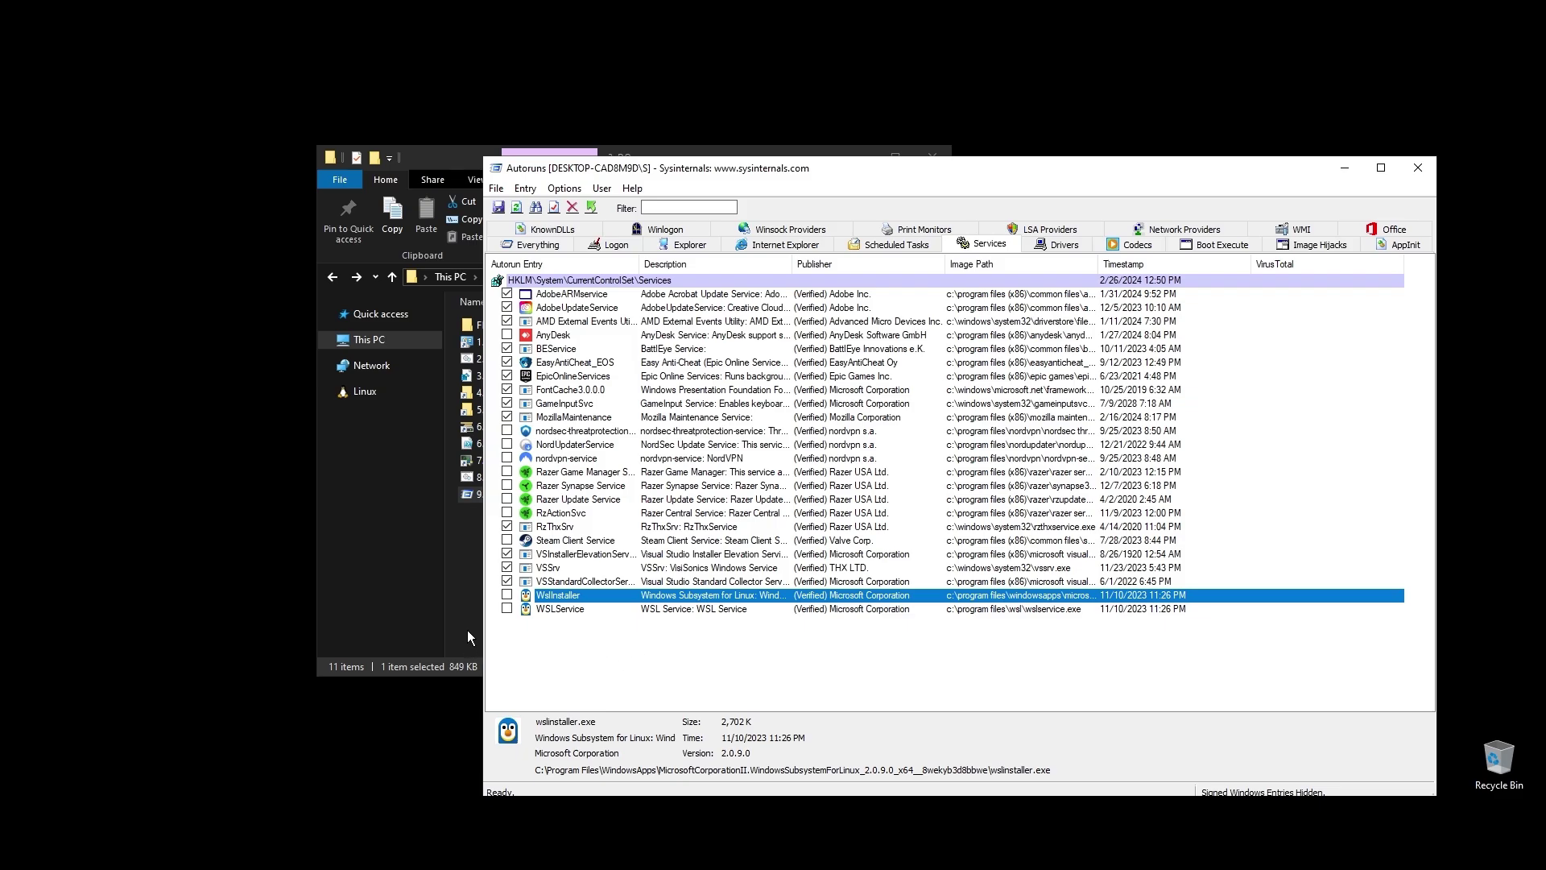
click(732, 657)
- Close Autoruns and go to the 4. GPU > DDU folder
key(alt+F4)
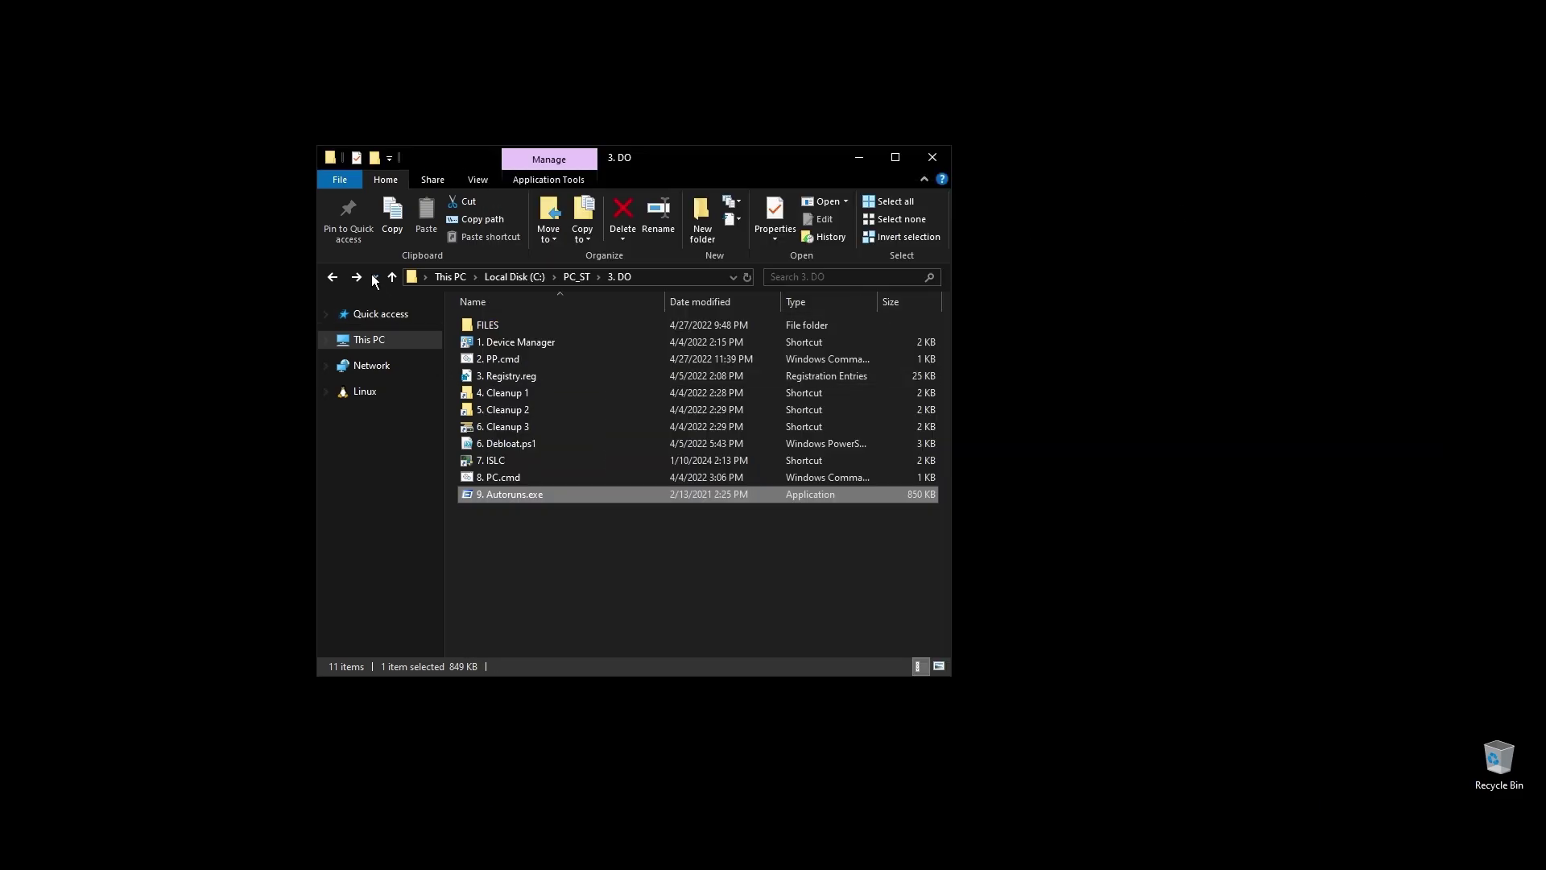
click(332, 277)
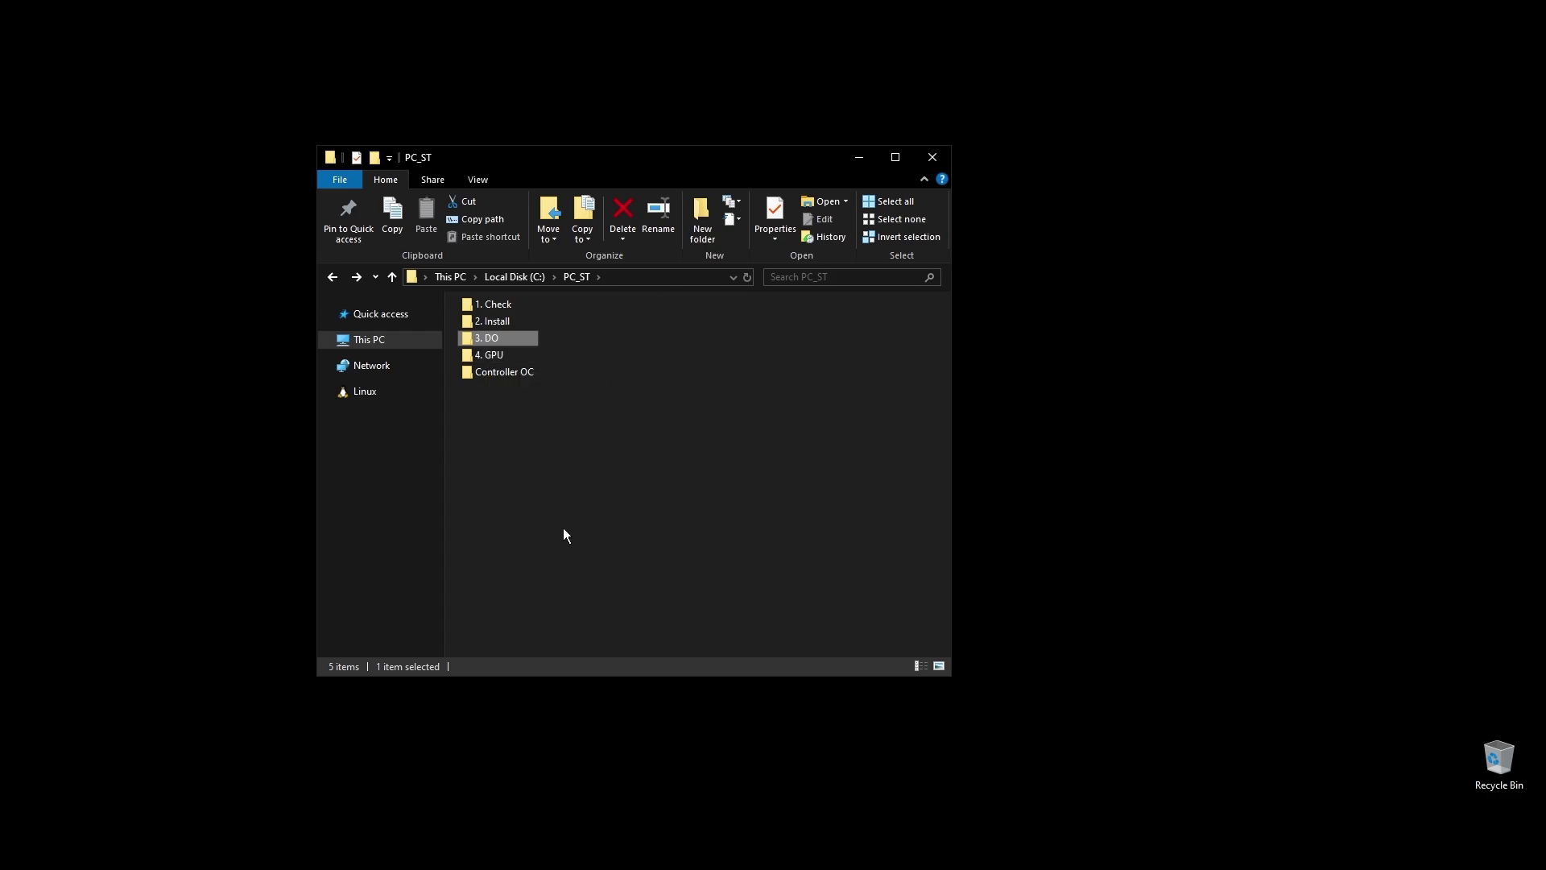
drag(491, 336, 490, 348)
double_click(496, 354)
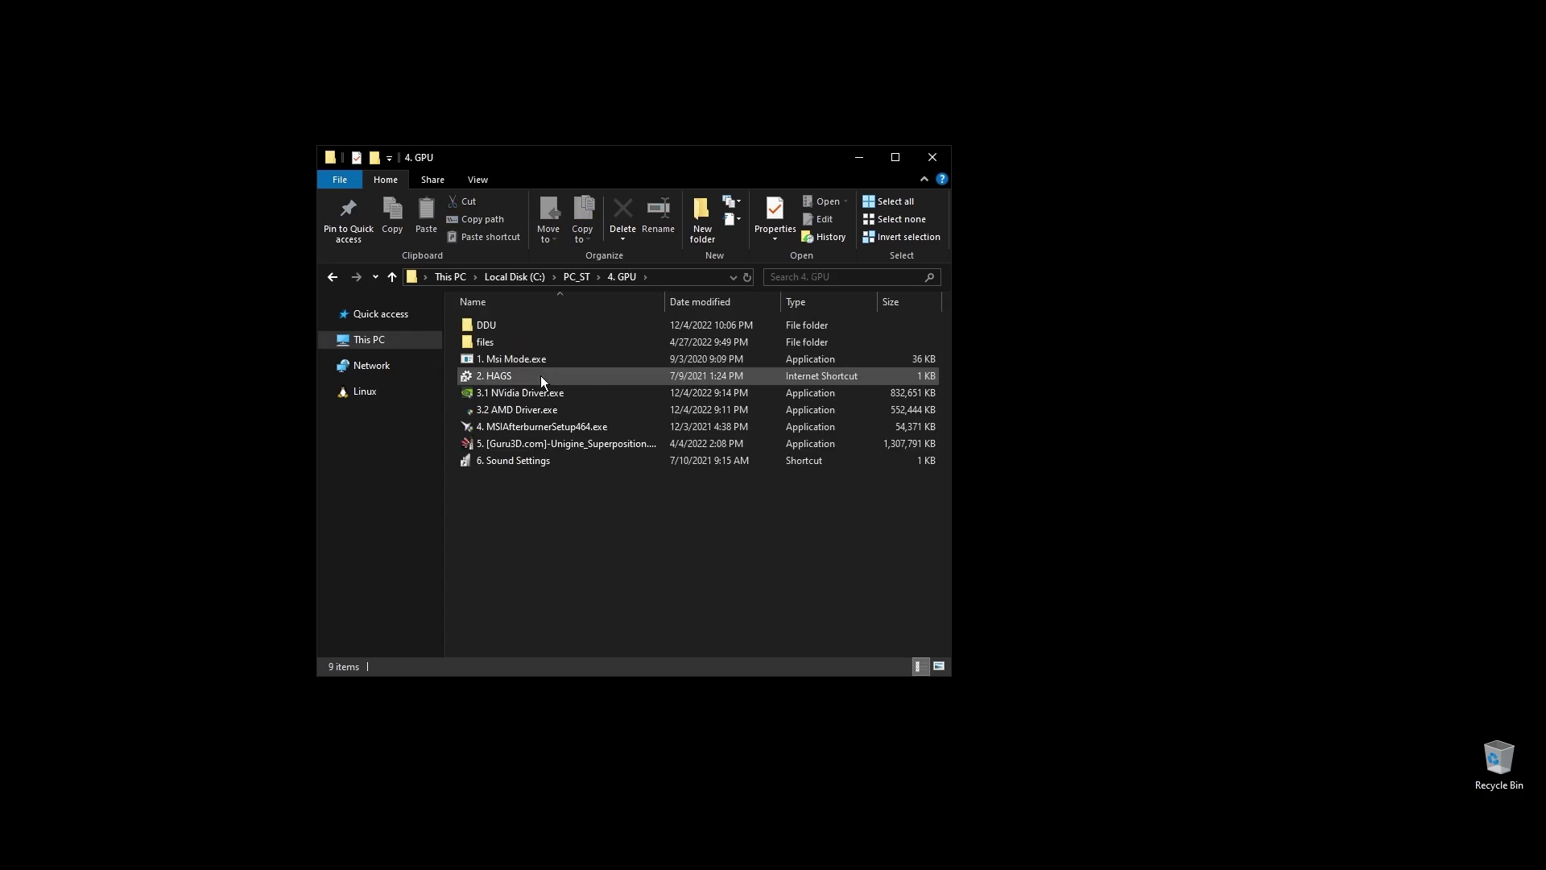
double_click(514, 324)
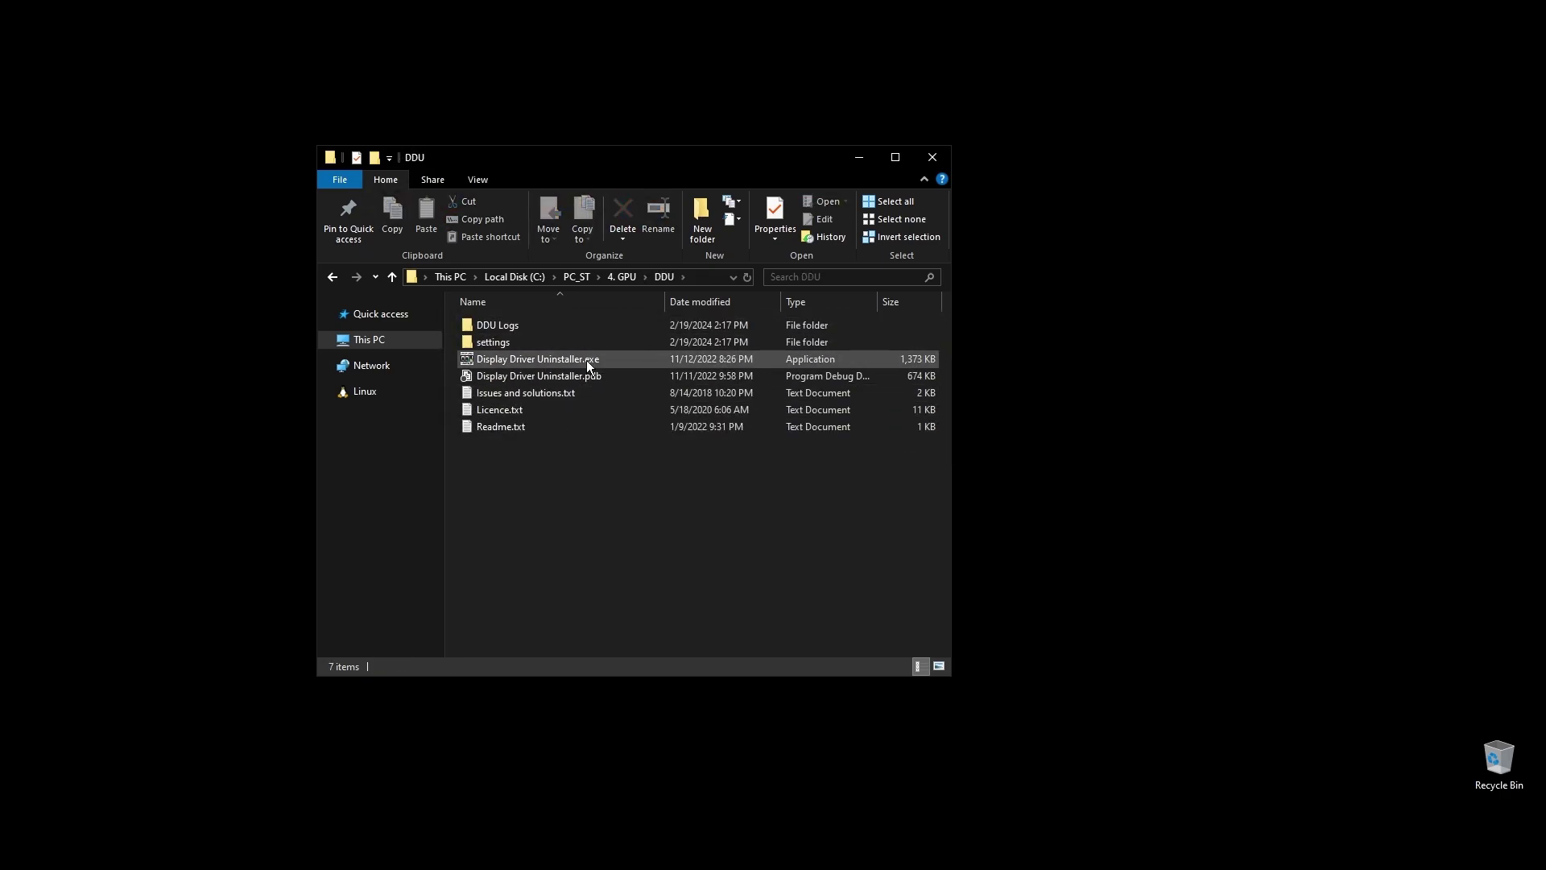
- Run Display Driver Uninstaller as administrator, dismiss its notices, set device type to GPU, then close it
right_click(521, 362)
click(616, 393)
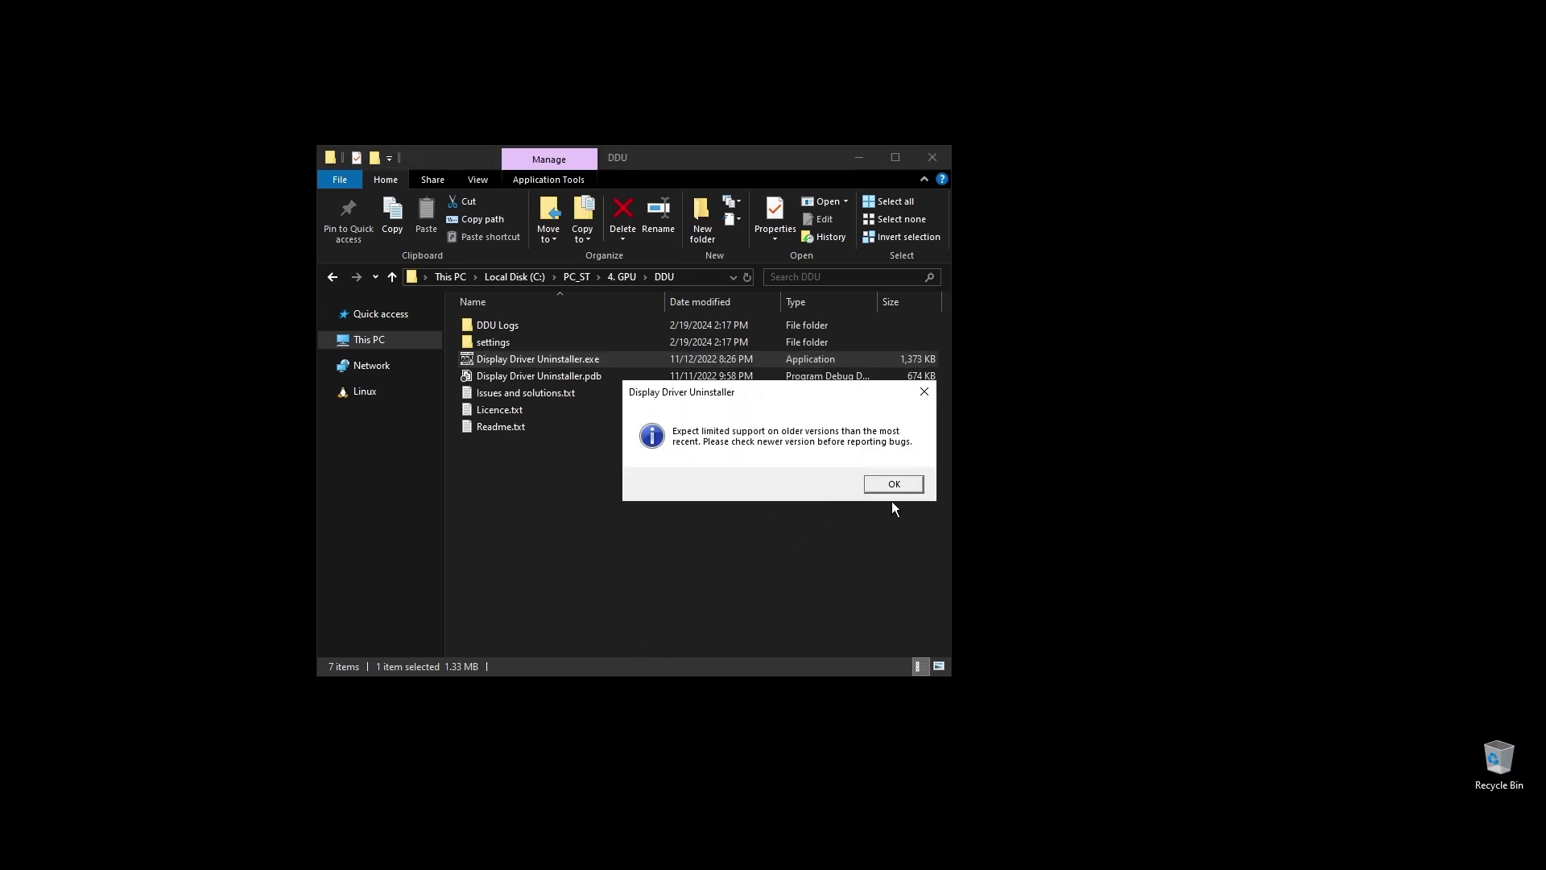
click(891, 485)
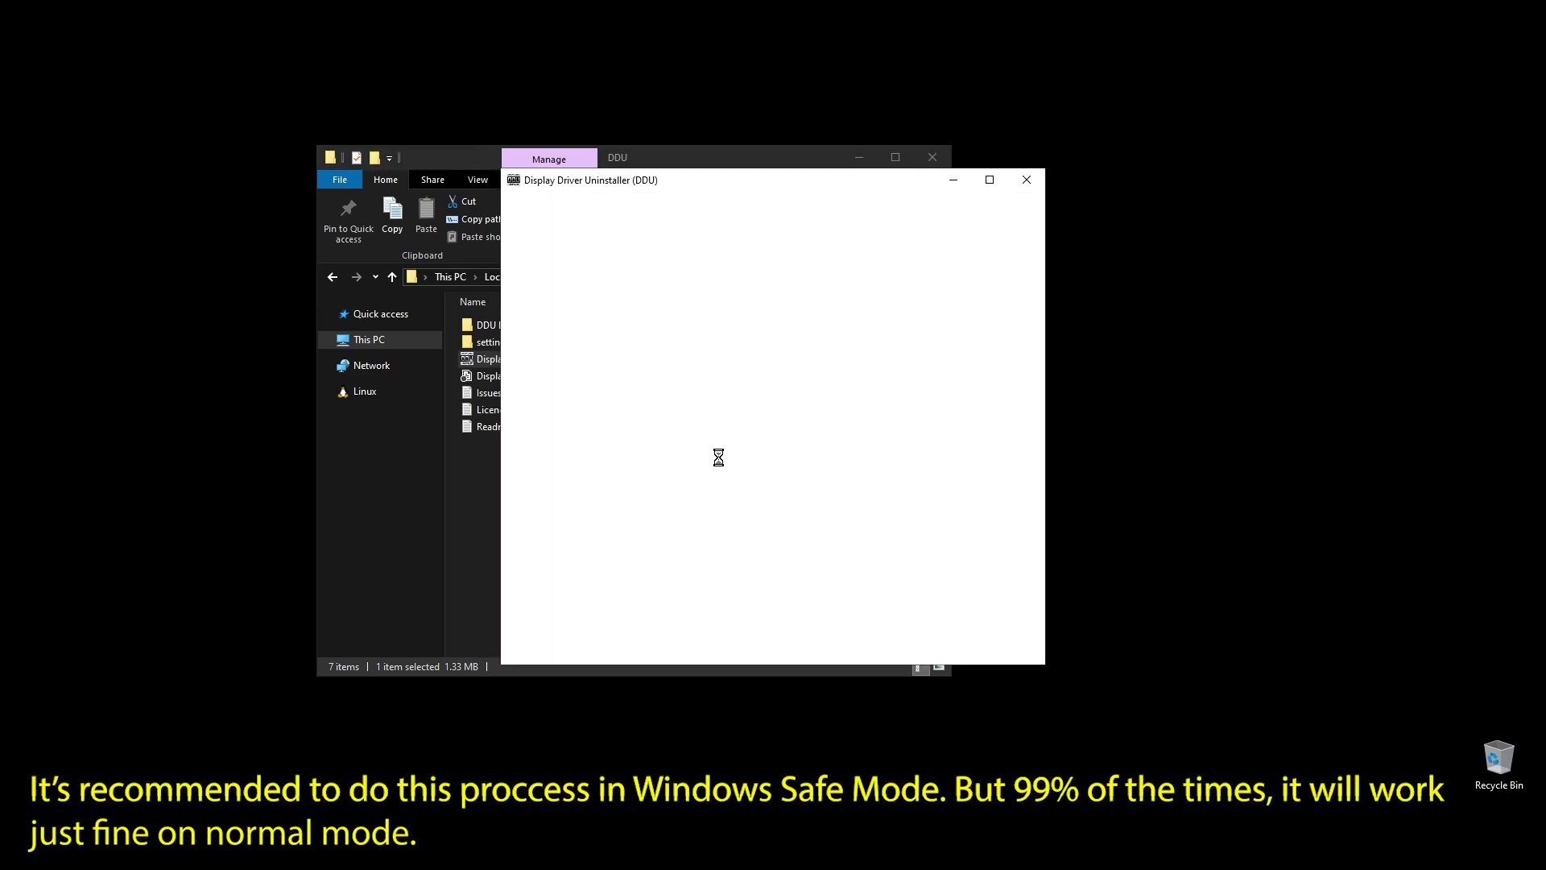
click(789, 479)
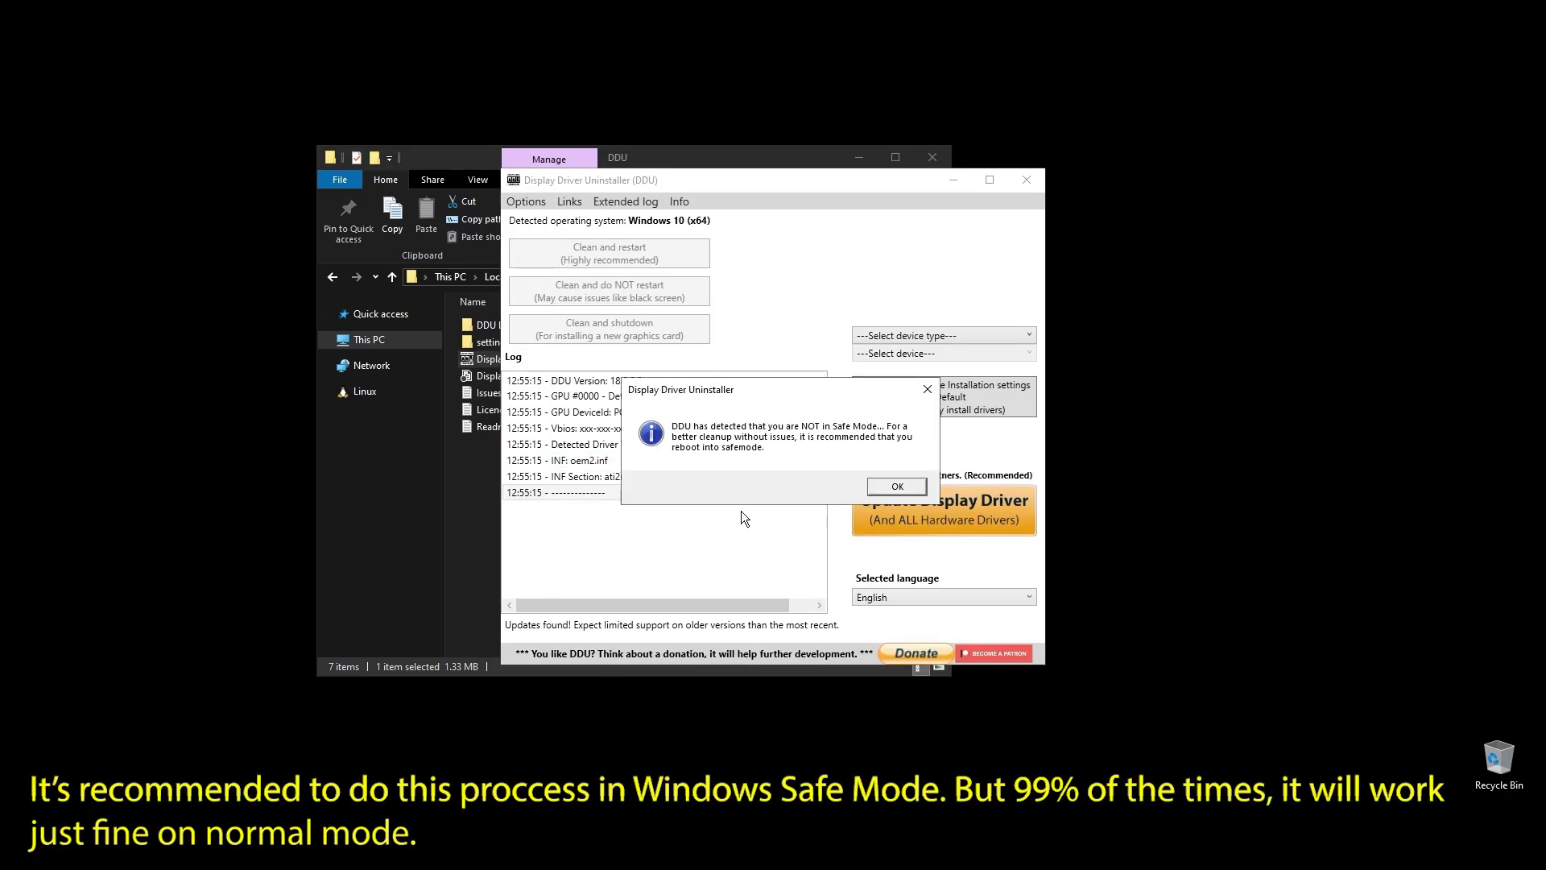
click(897, 485)
click(899, 335)
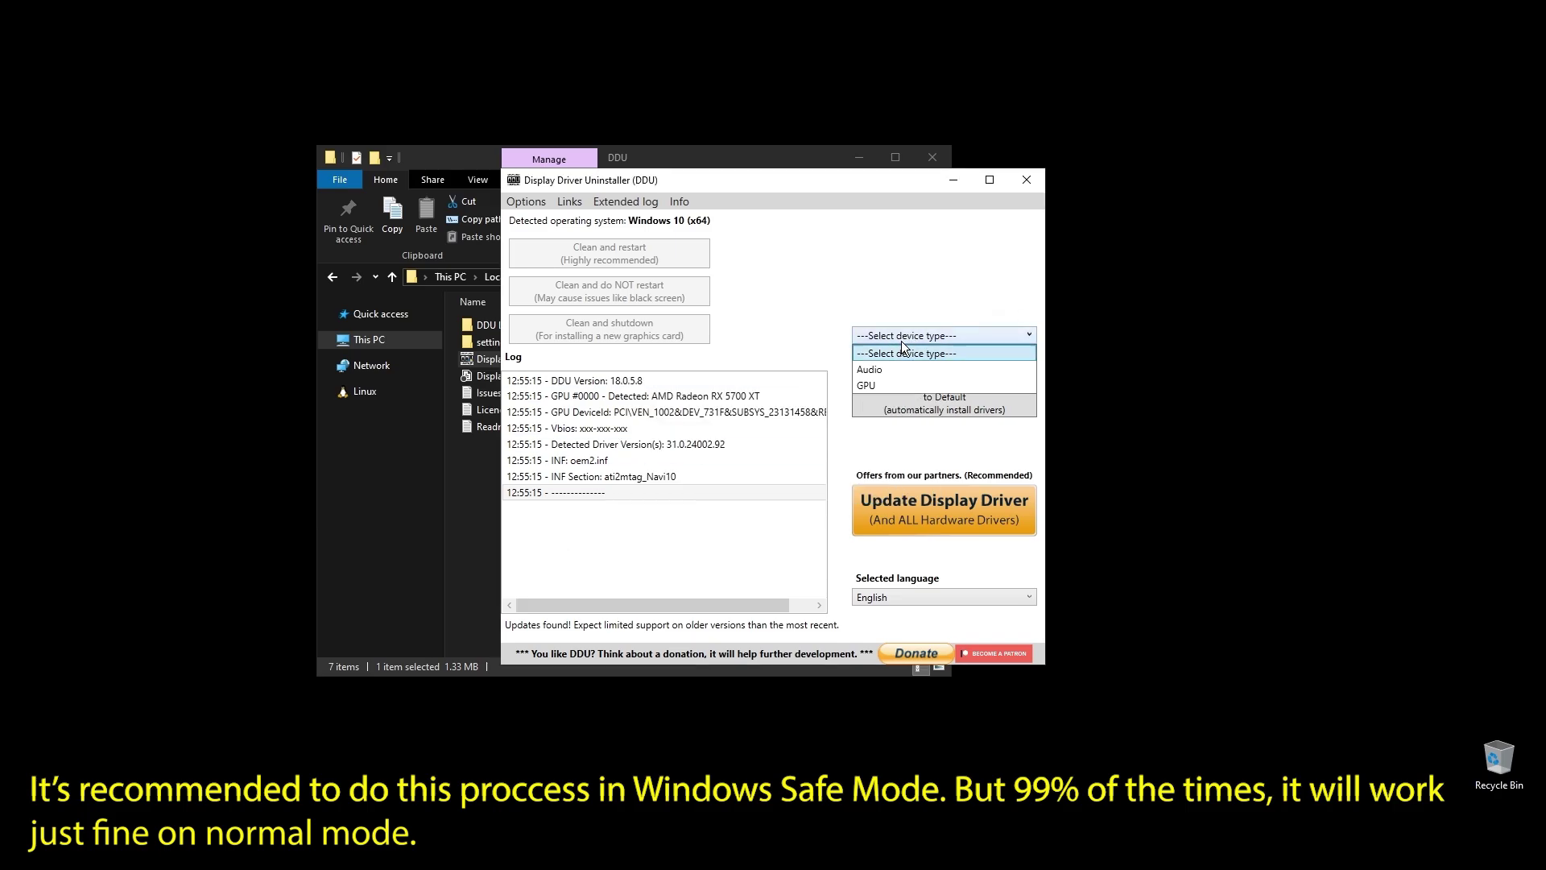
click(876, 385)
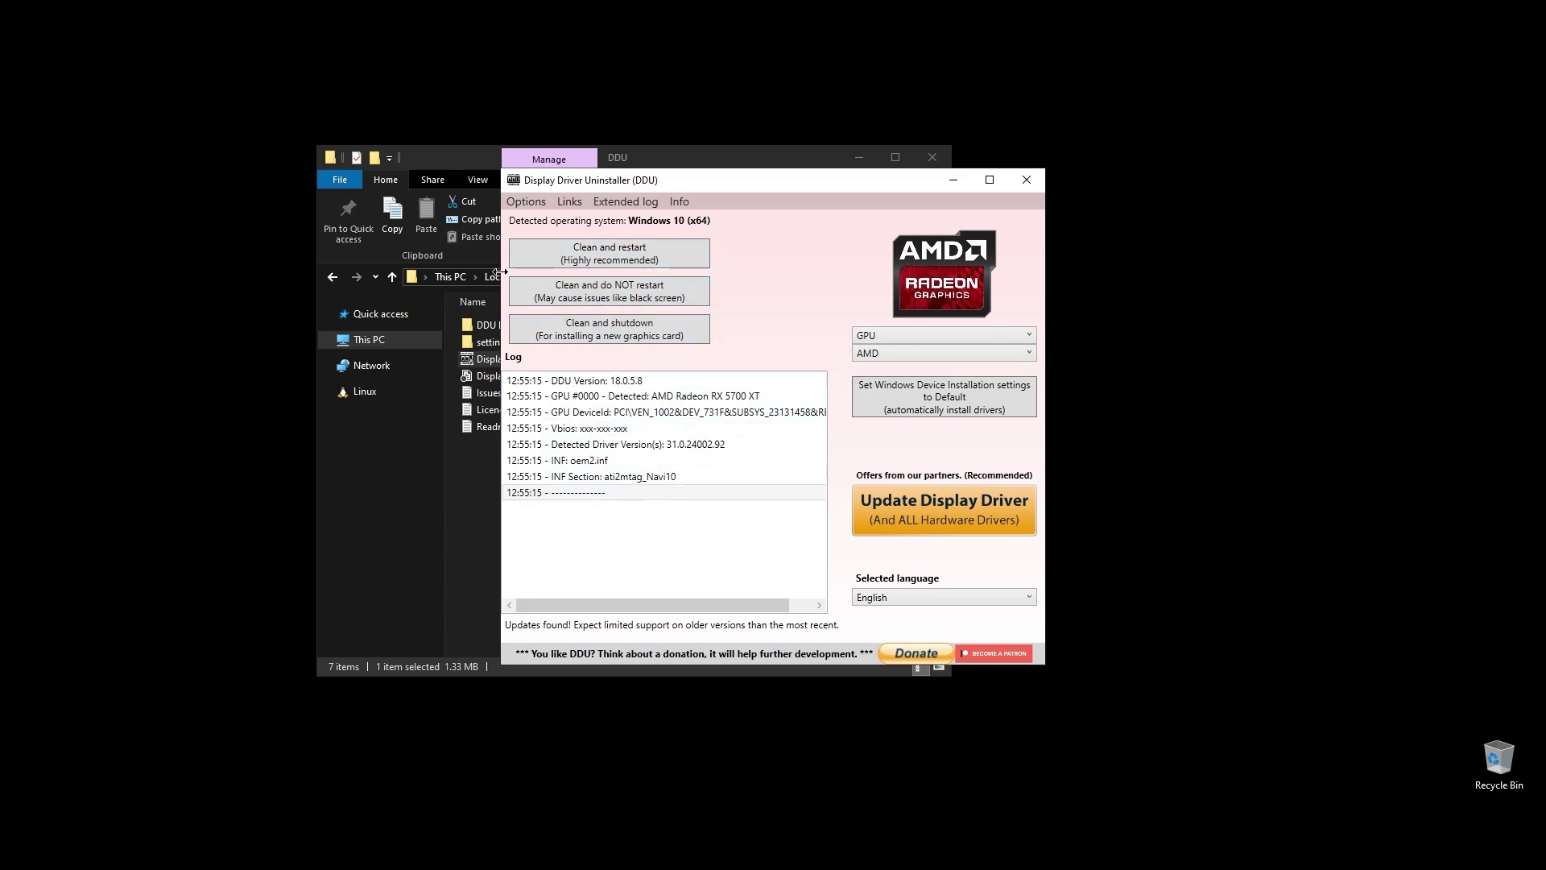
click(1030, 179)
key(BackSpace)
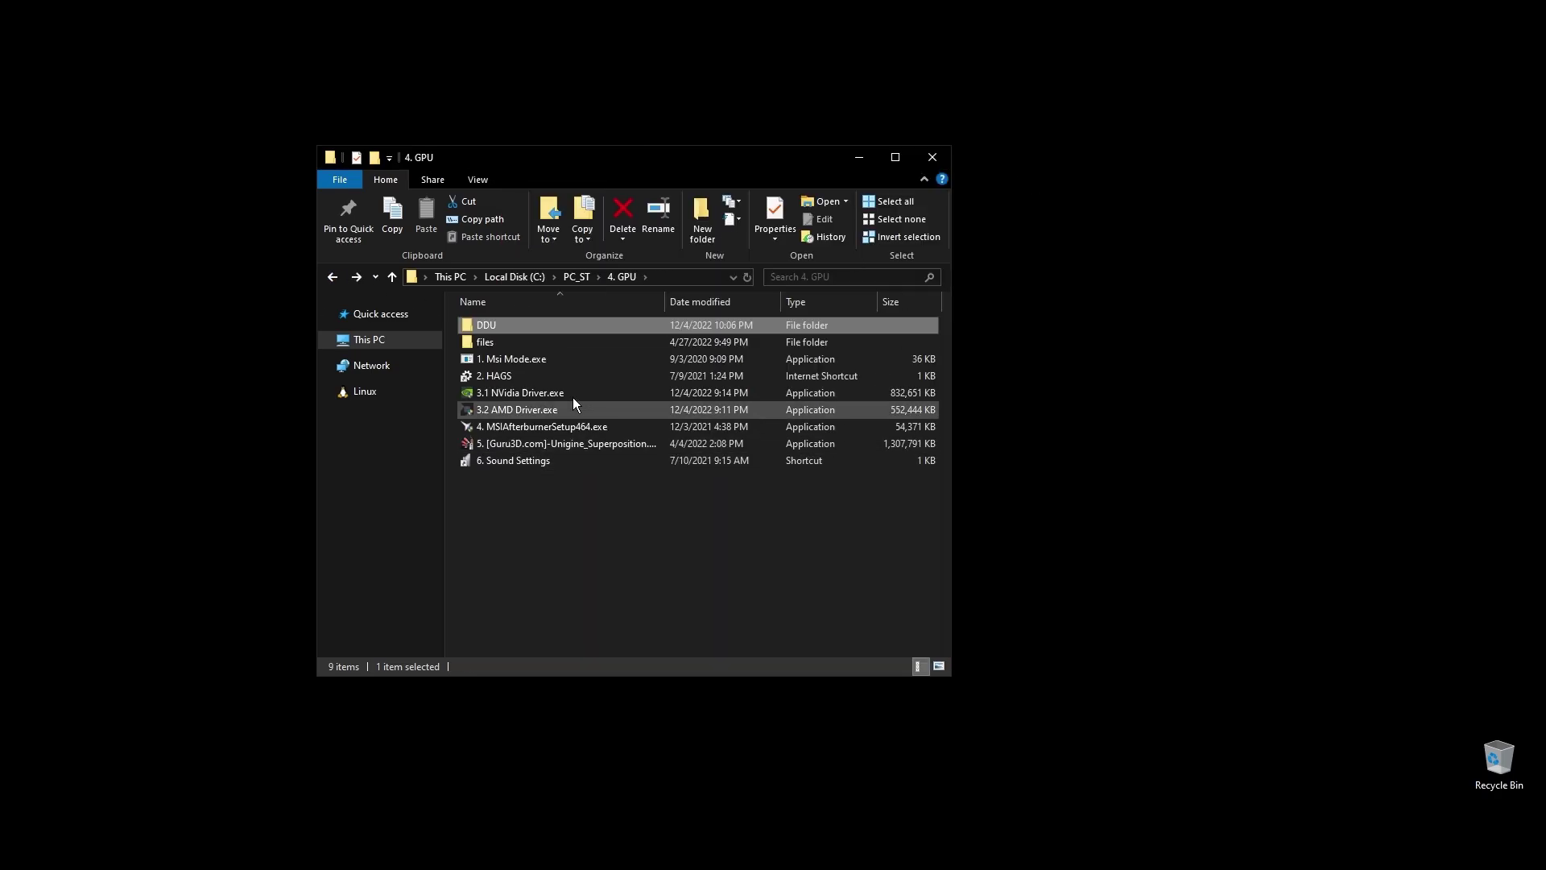
click(547, 411)
click(540, 396)
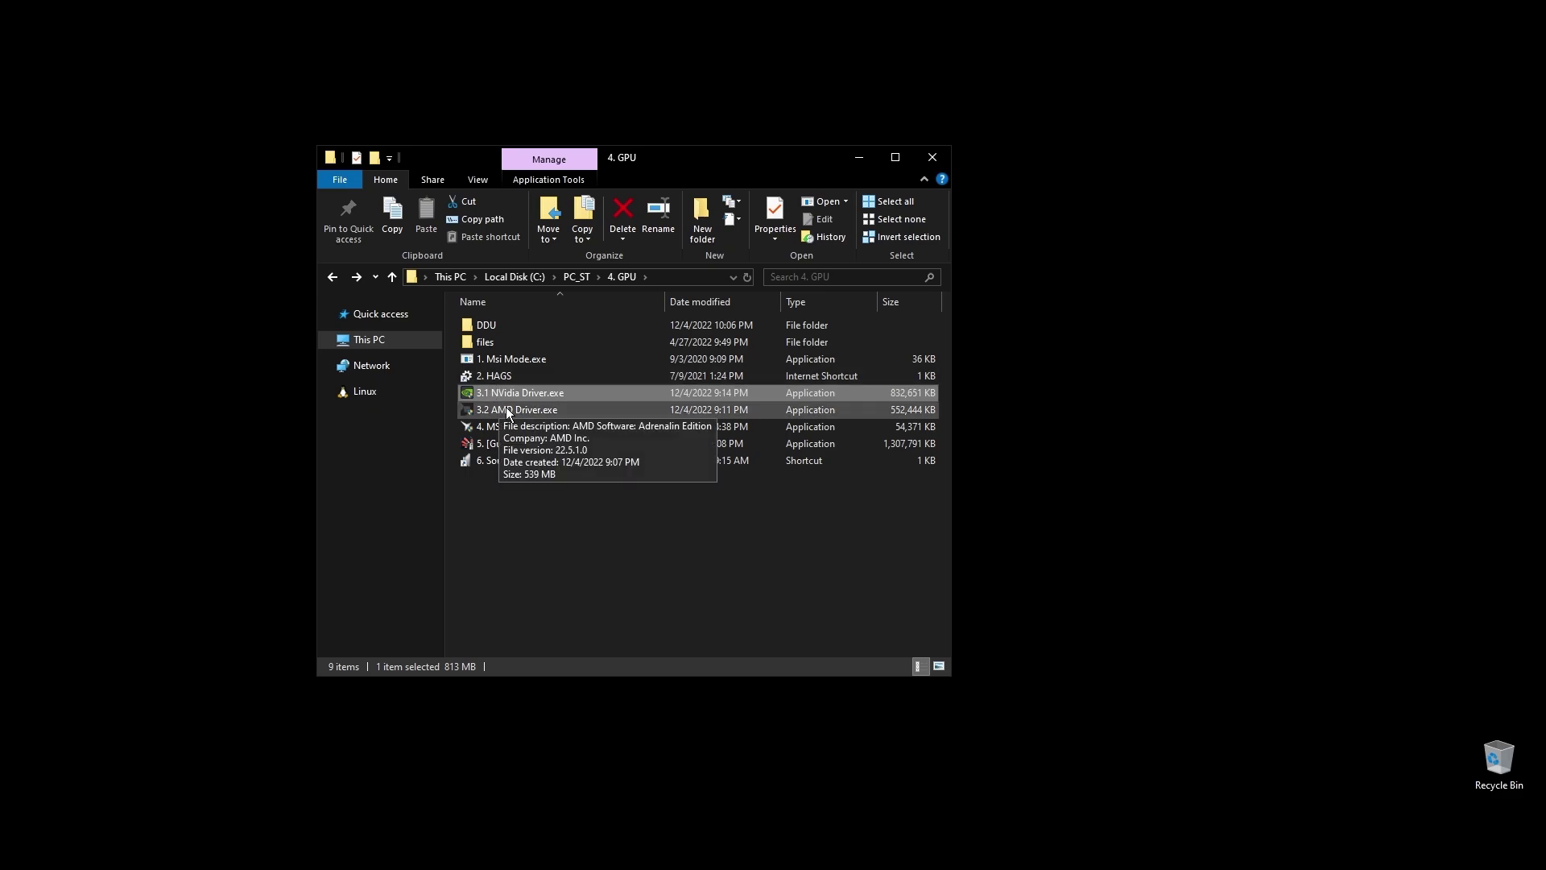
click(679, 106)
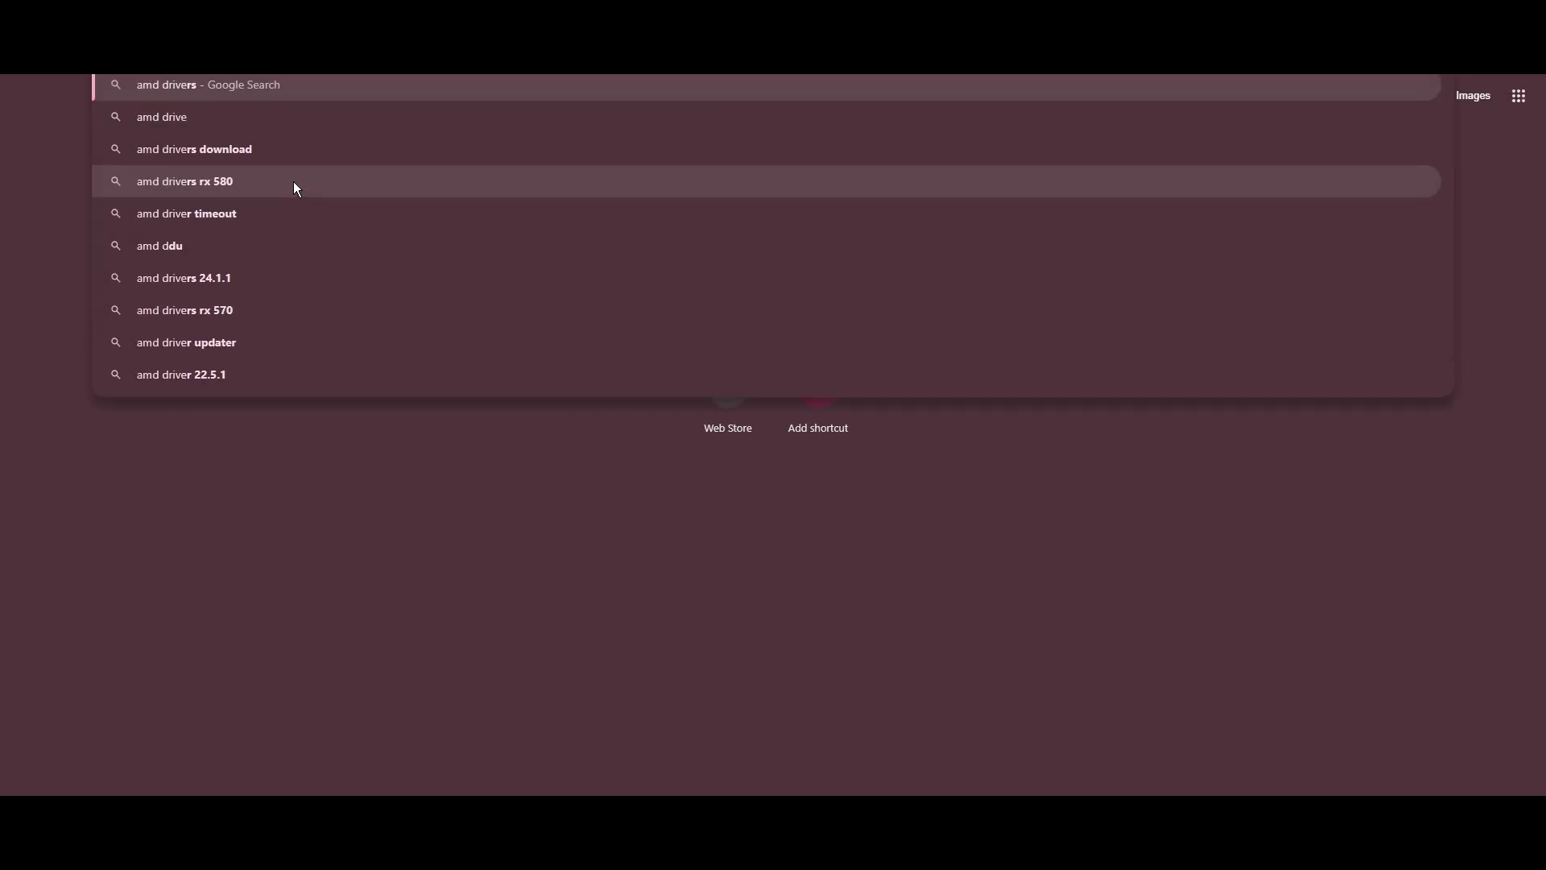
- Search for AMD drivers and open AMD Drivers and Support, dismissing cookie prompts
key(Return)
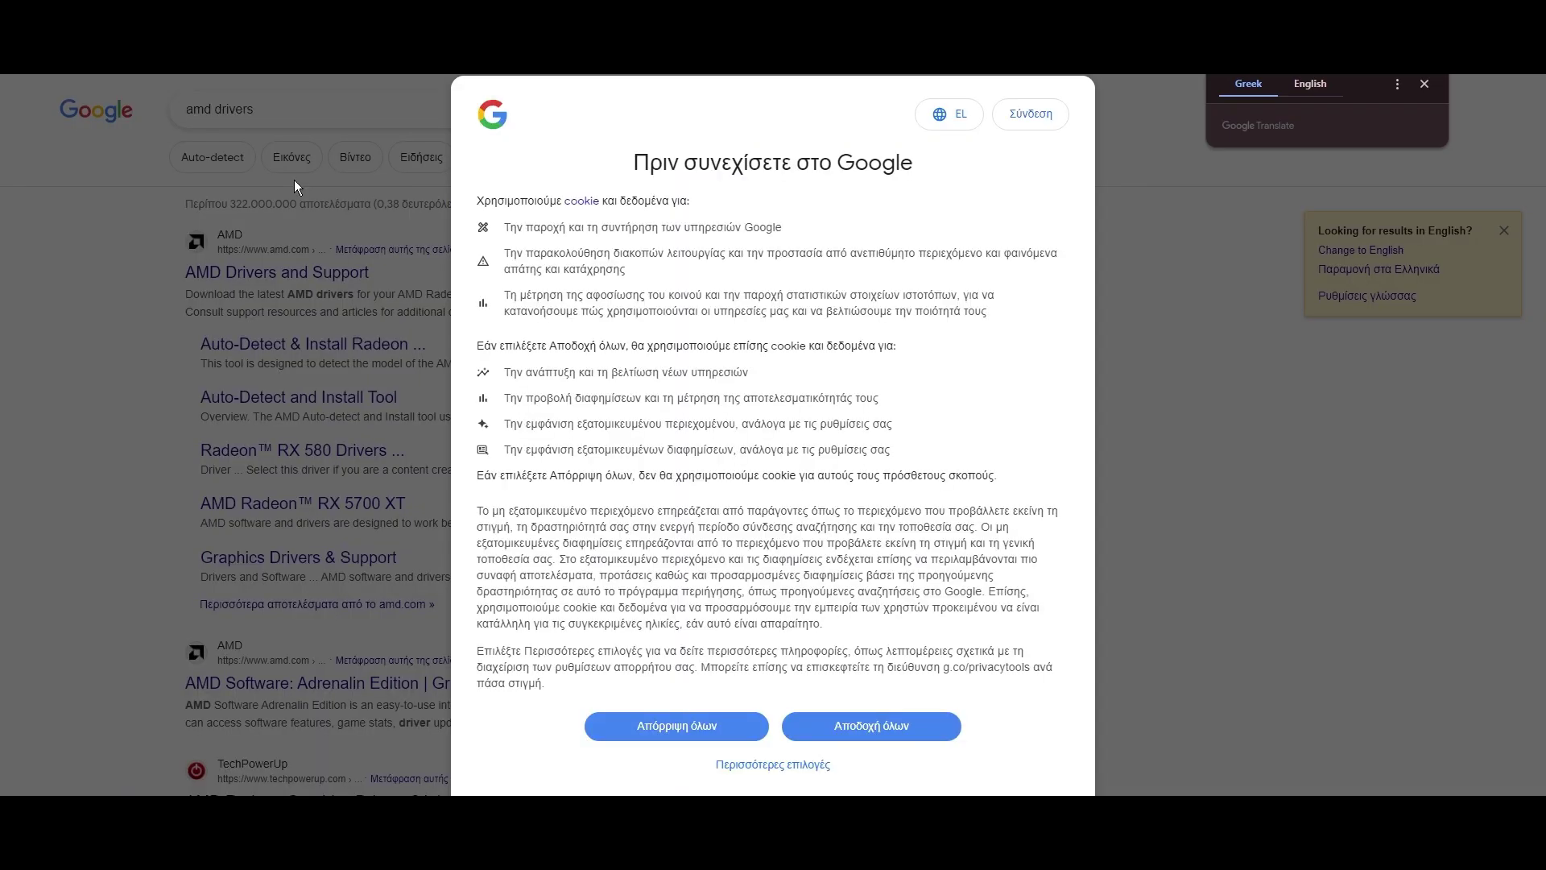
click(871, 726)
click(347, 272)
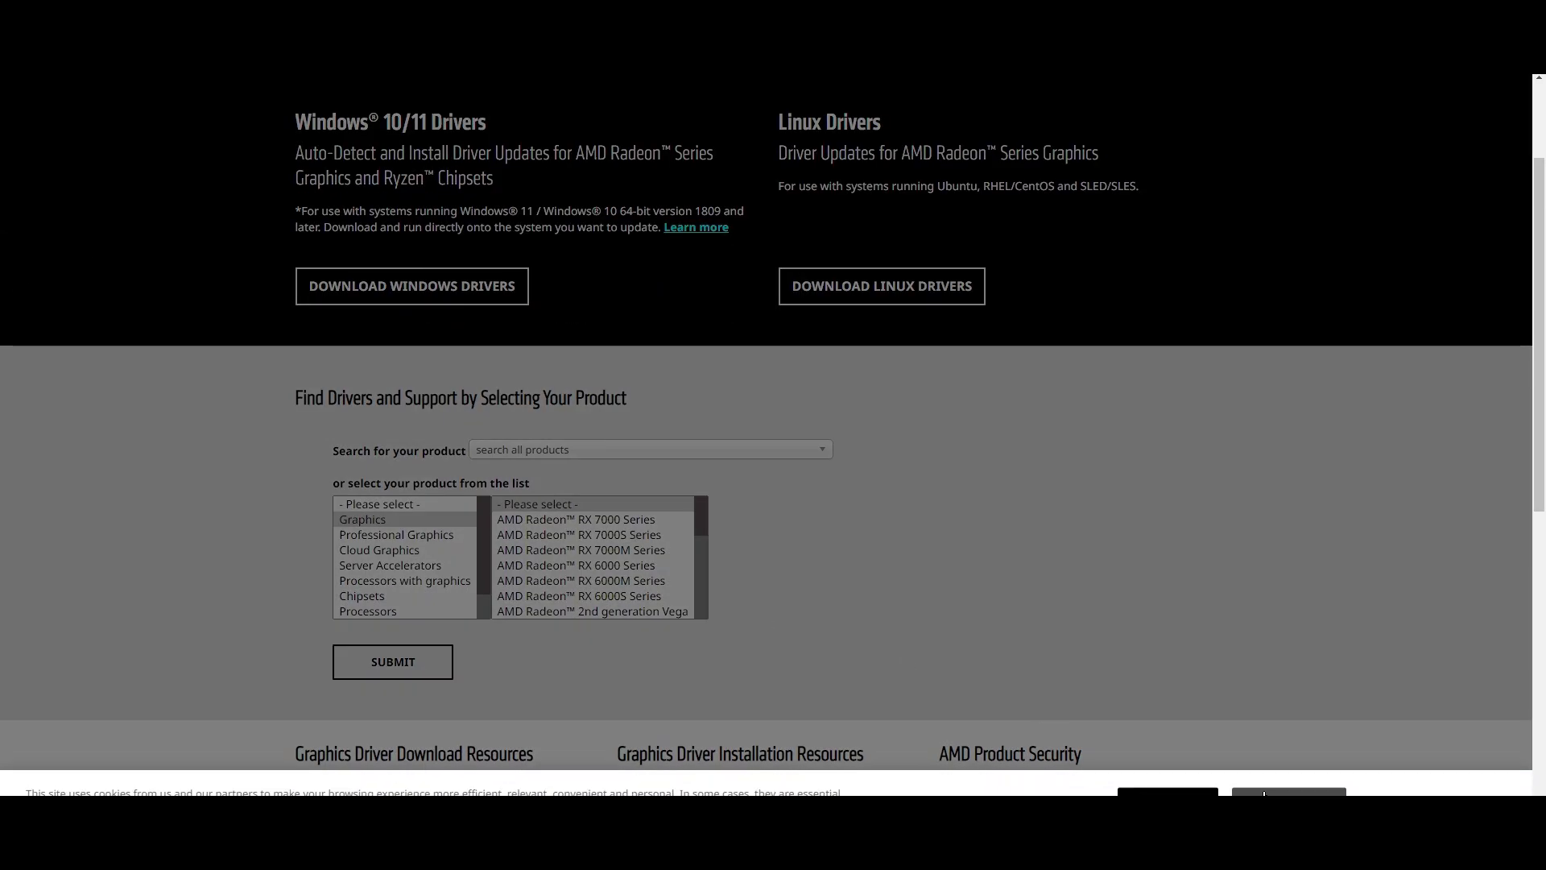
click(1264, 795)
- Select Radeon RX 5700 Series > RX 5700 XT and submit
click(635, 519)
click(631, 538)
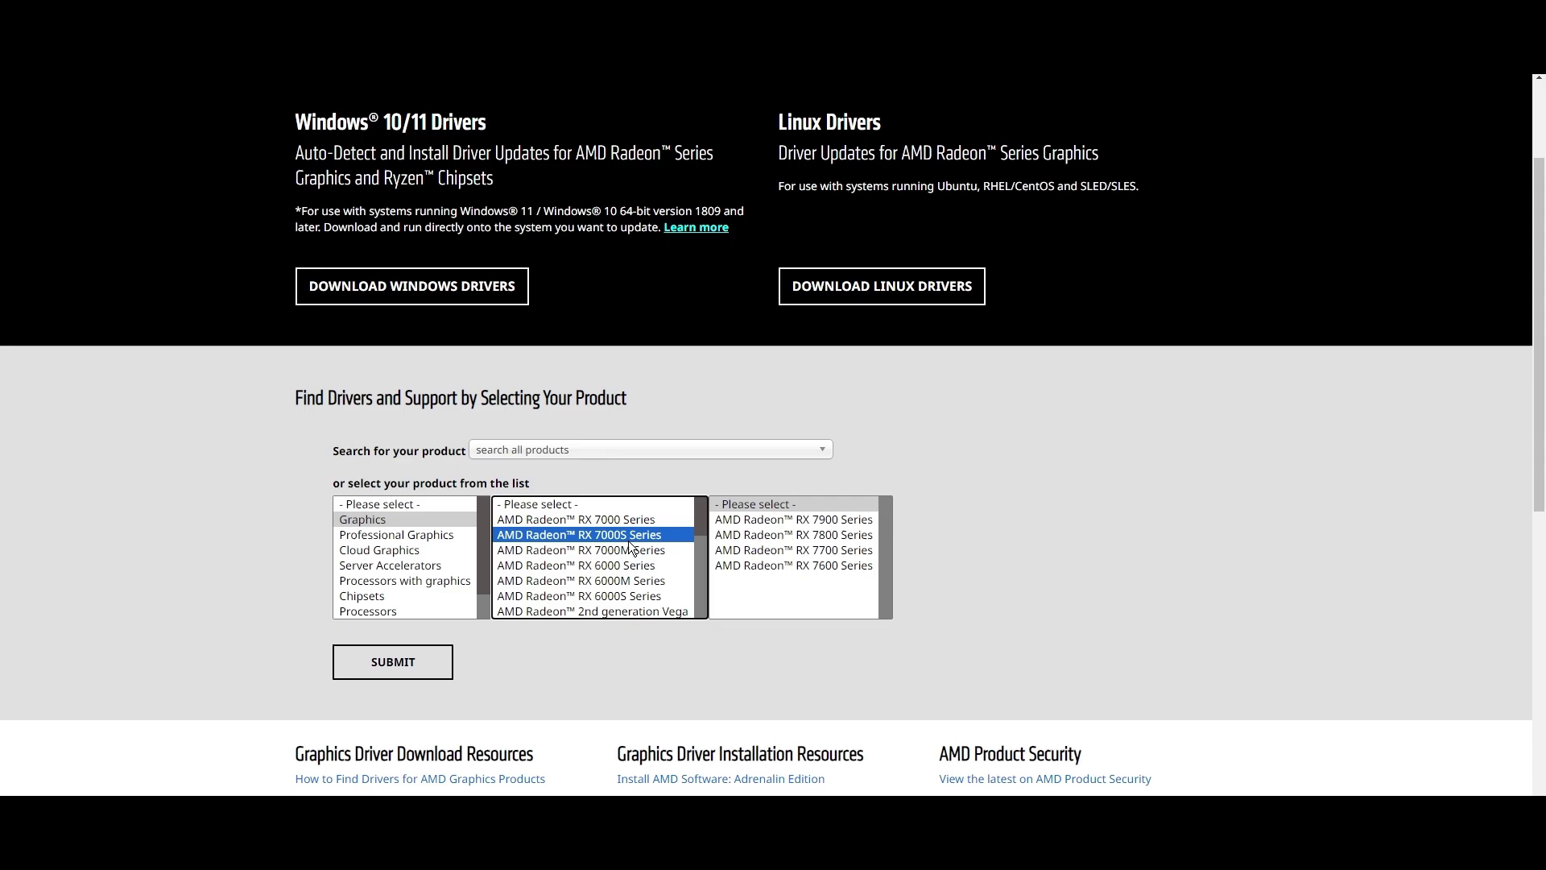
click(631, 596)
scroll(626, 552, down, 3)
scroll(627, 553, up, 2)
click(670, 546)
click(793, 519)
click(1014, 535)
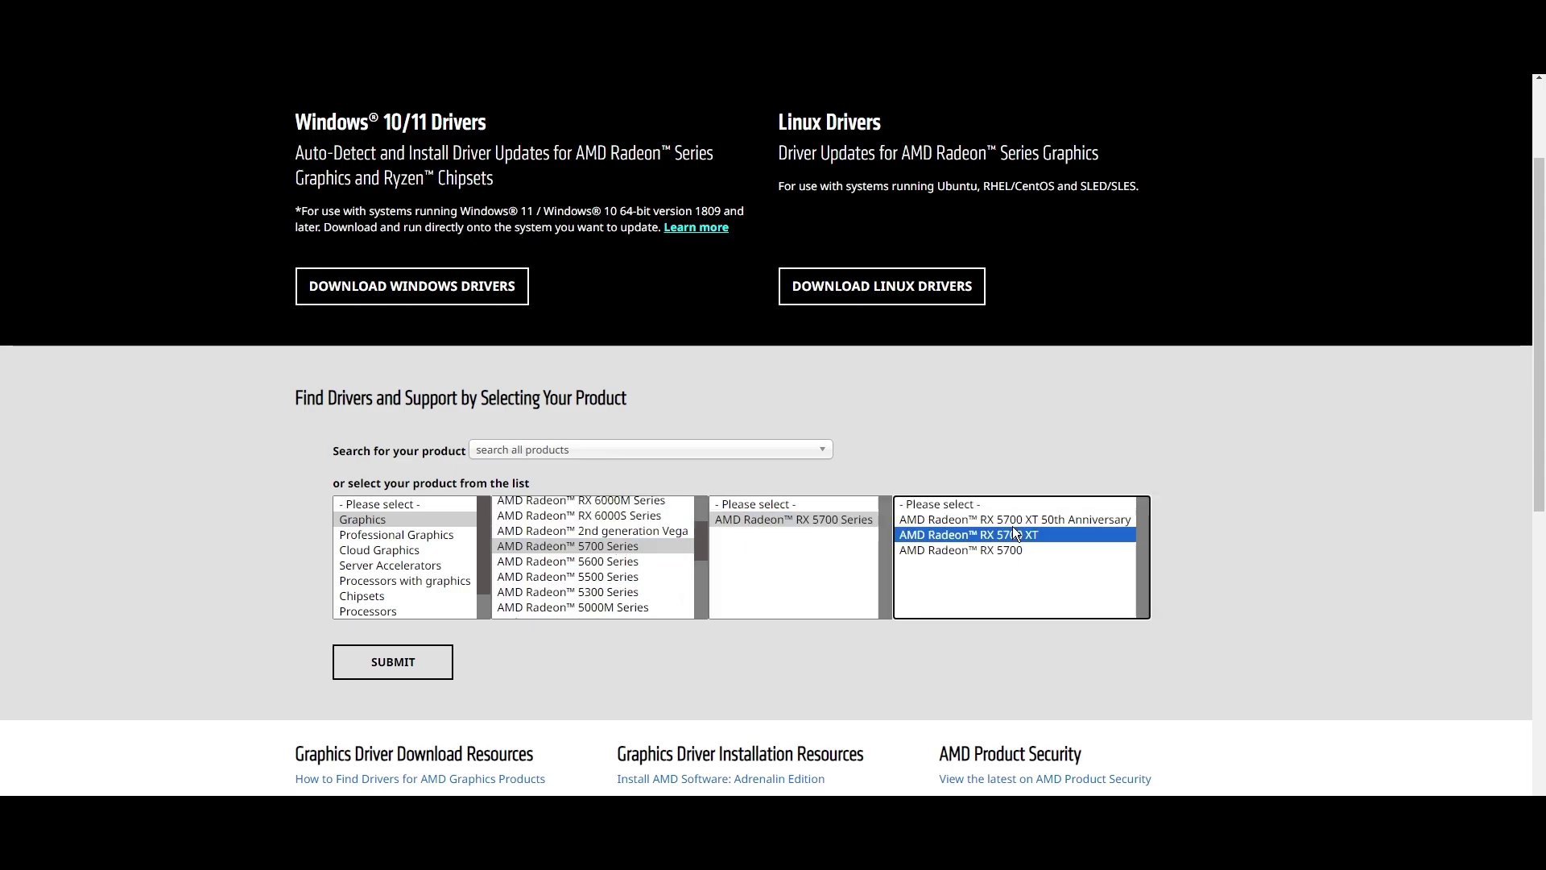
click(395, 662)
- Expand the Windows 11 64-Bit section to view Adrenalin 24.1.1
click(321, 510)
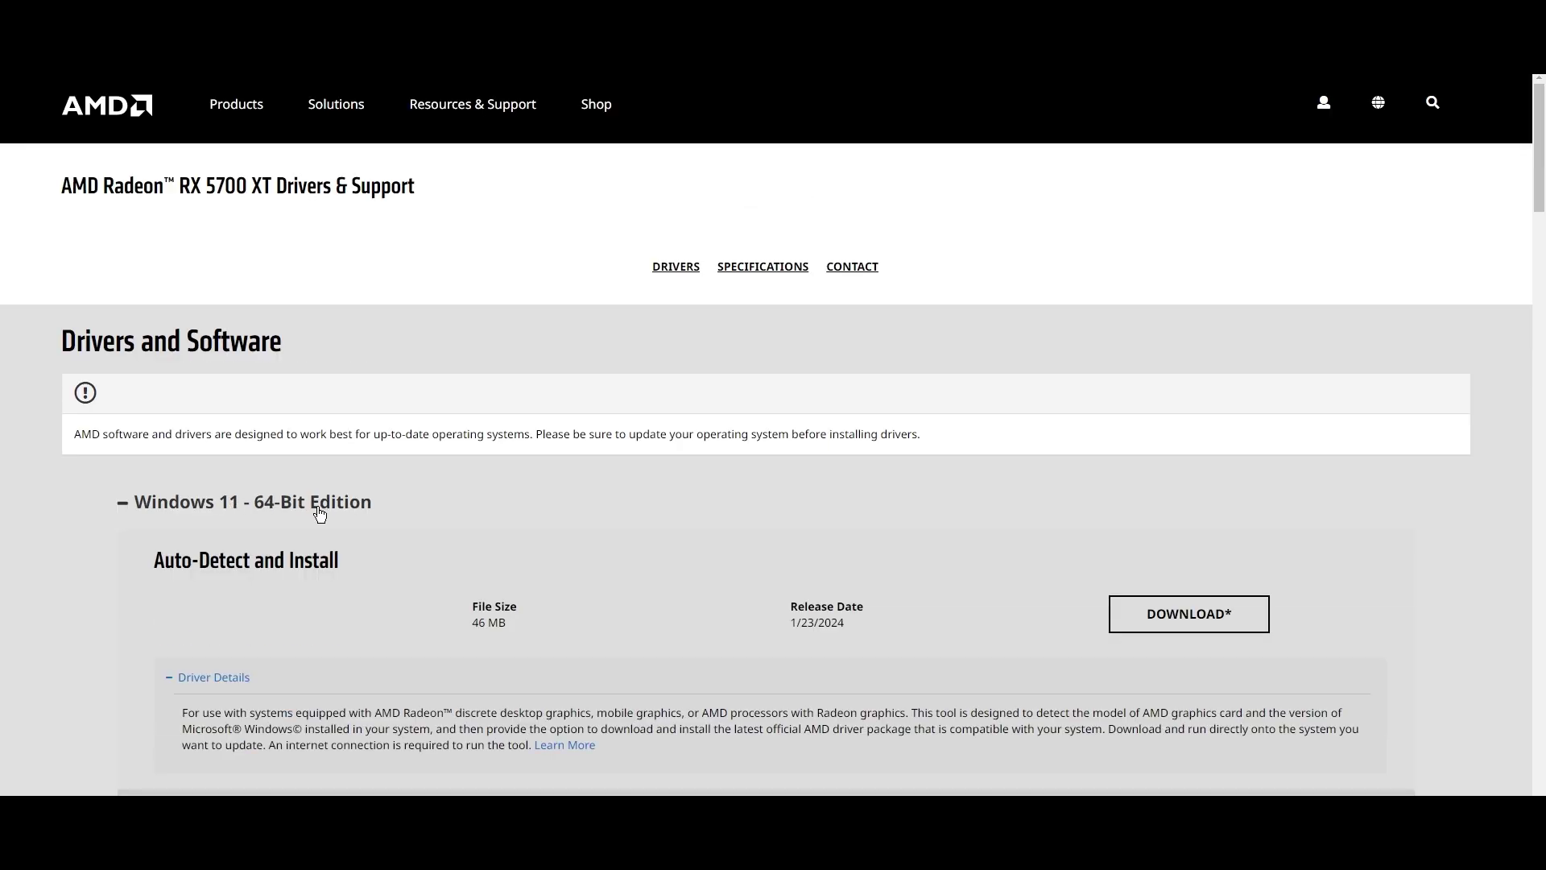
scroll(335, 672, down, 3)
scroll(335, 679, down, 2)
drag(156, 533, 367, 533)
scroll(367, 533, up, 4)
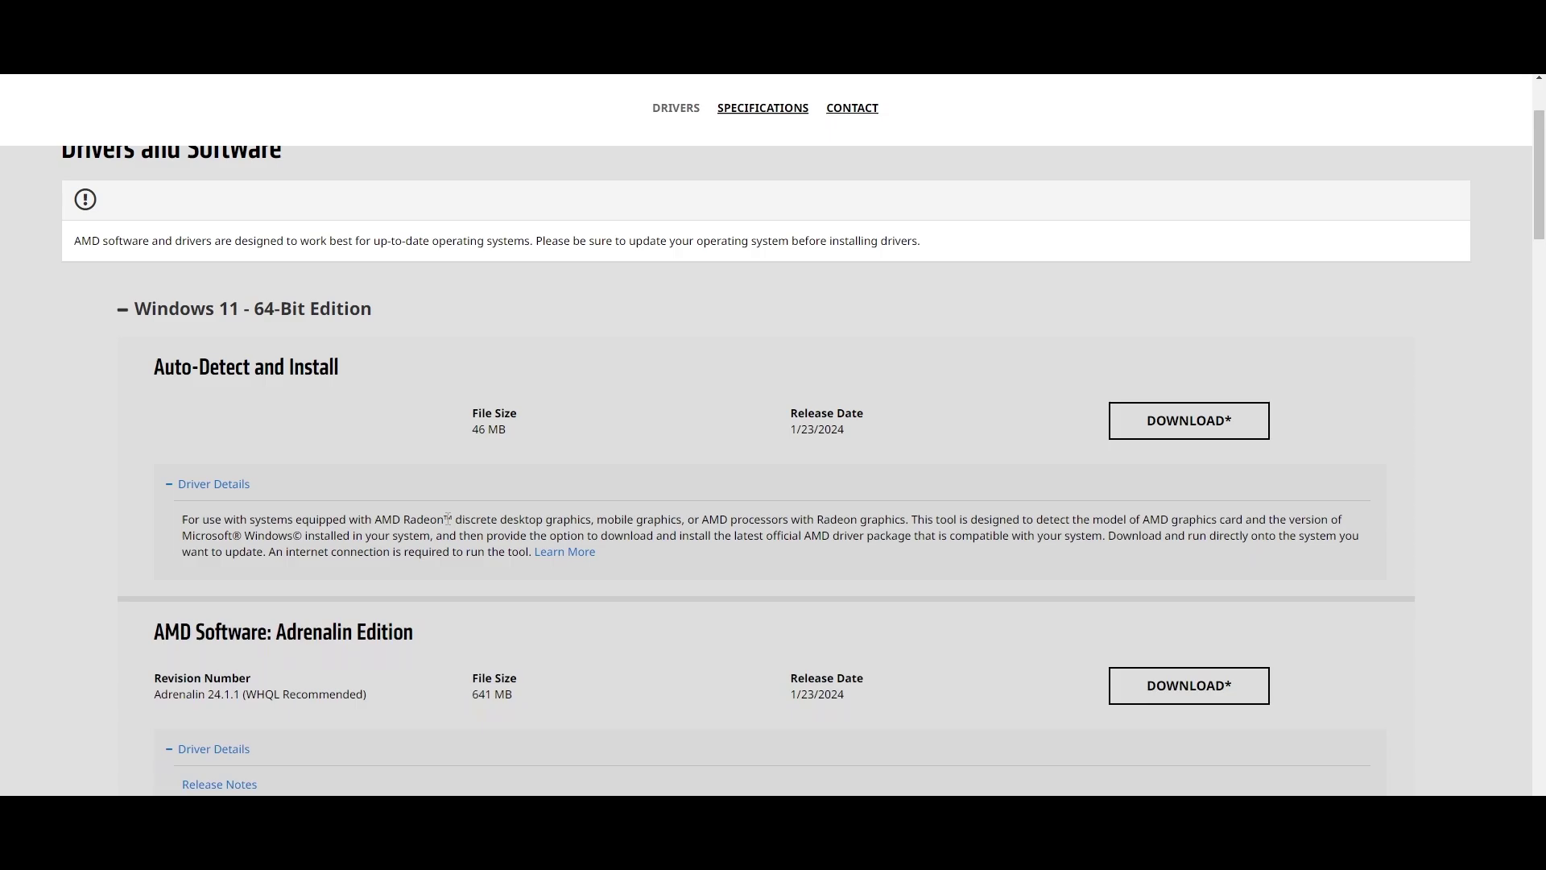
- Search 'nvidia drivers' and open the NVIDIA Driver Downloads page
key(ctrl+l)
text(nvidia drivers)
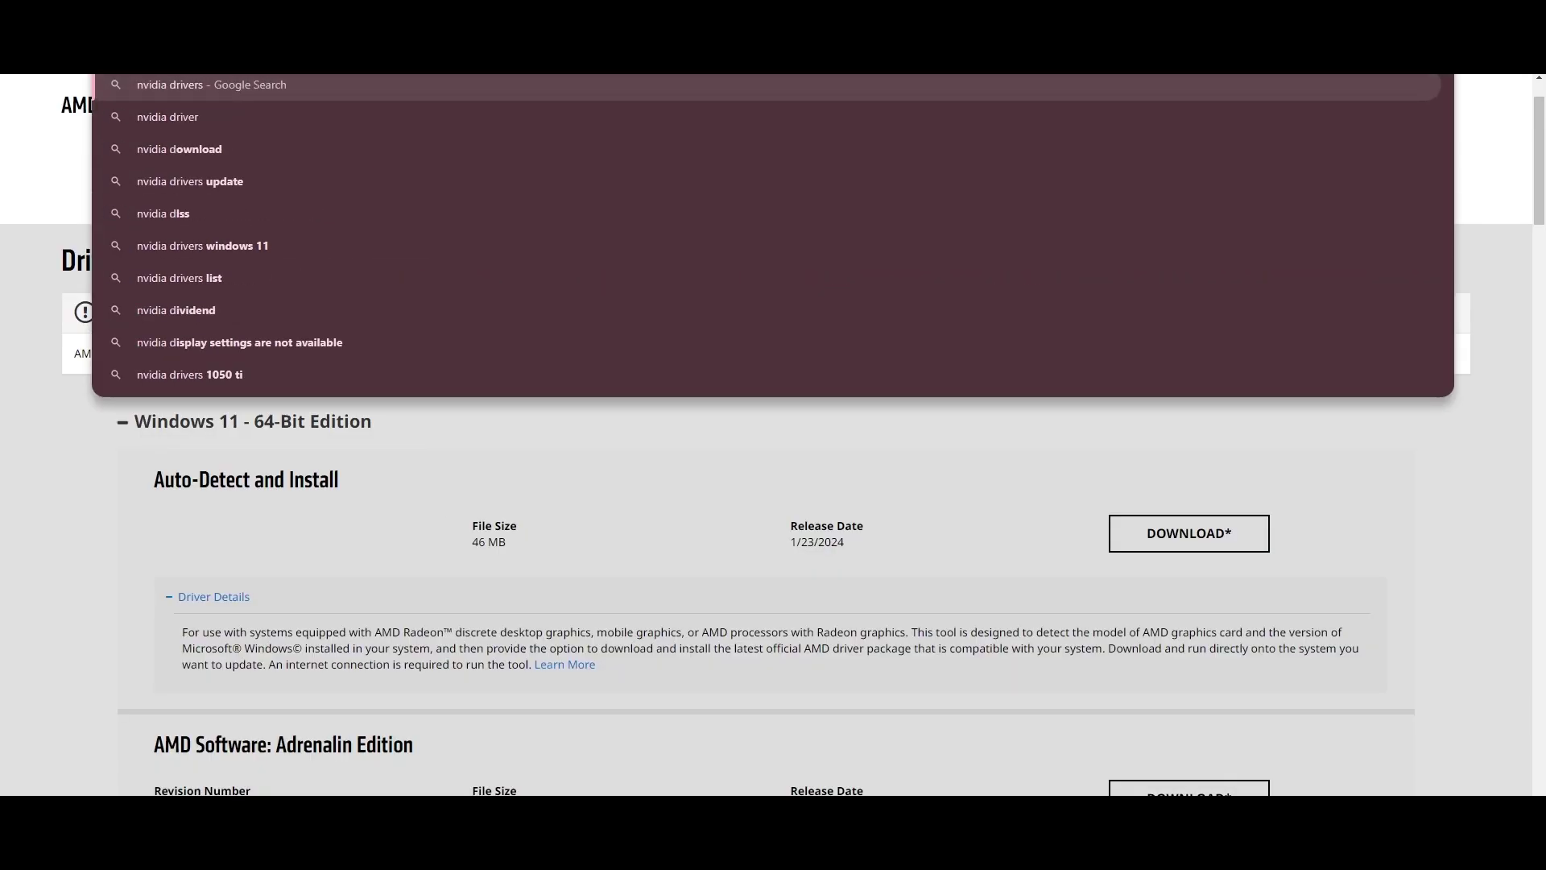
key(Return)
click(353, 271)
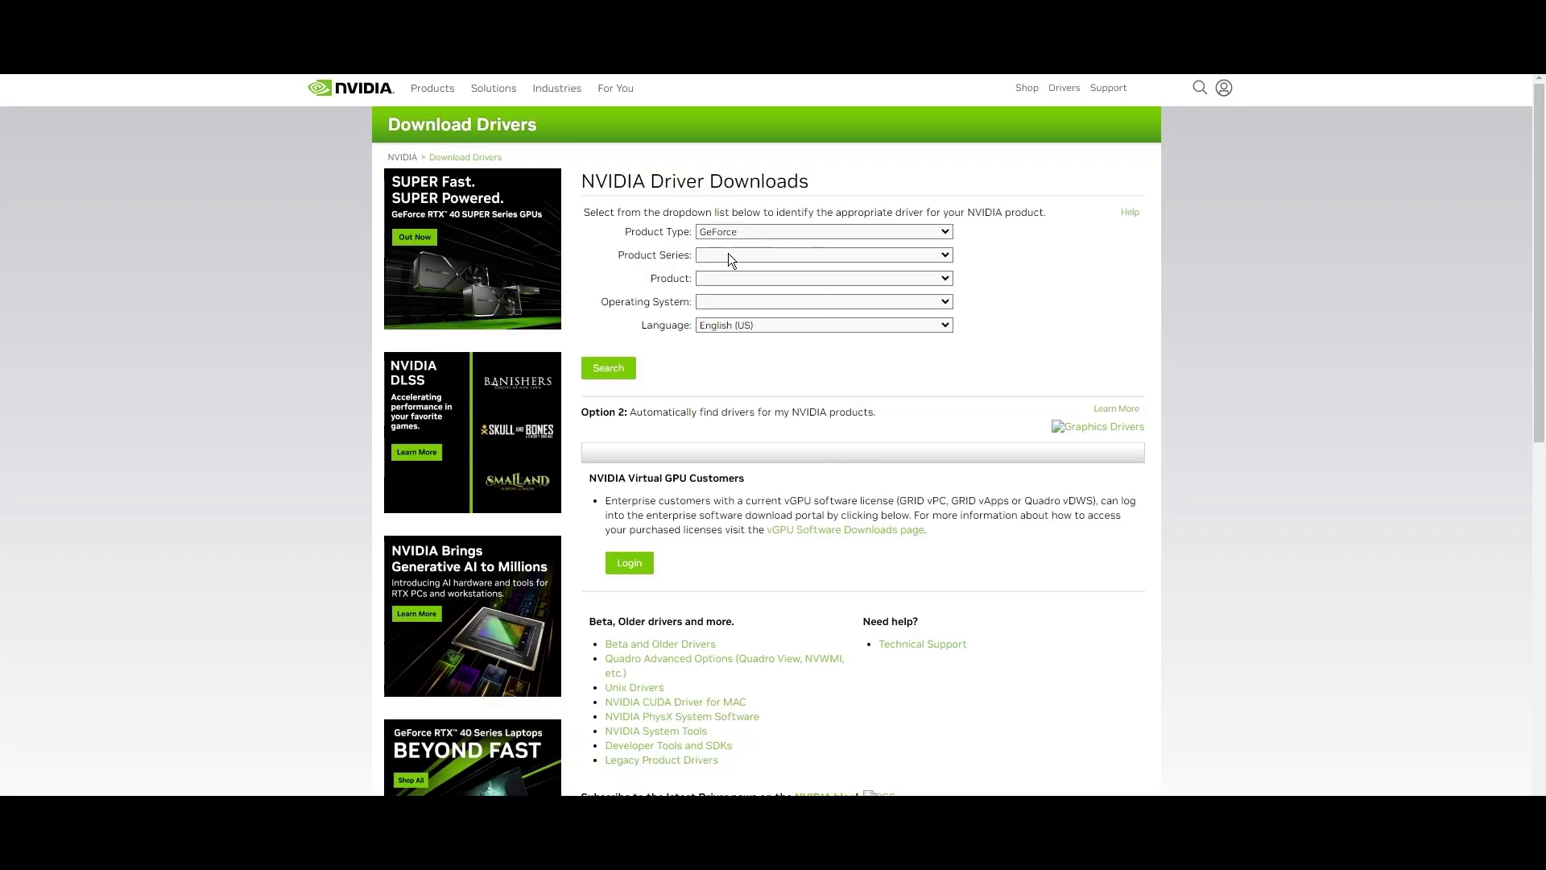
- Choose a GeForce RTX 40 Series product and search, finding Game Ready Driver 551.61
click(728, 254)
click(750, 283)
click(750, 281)
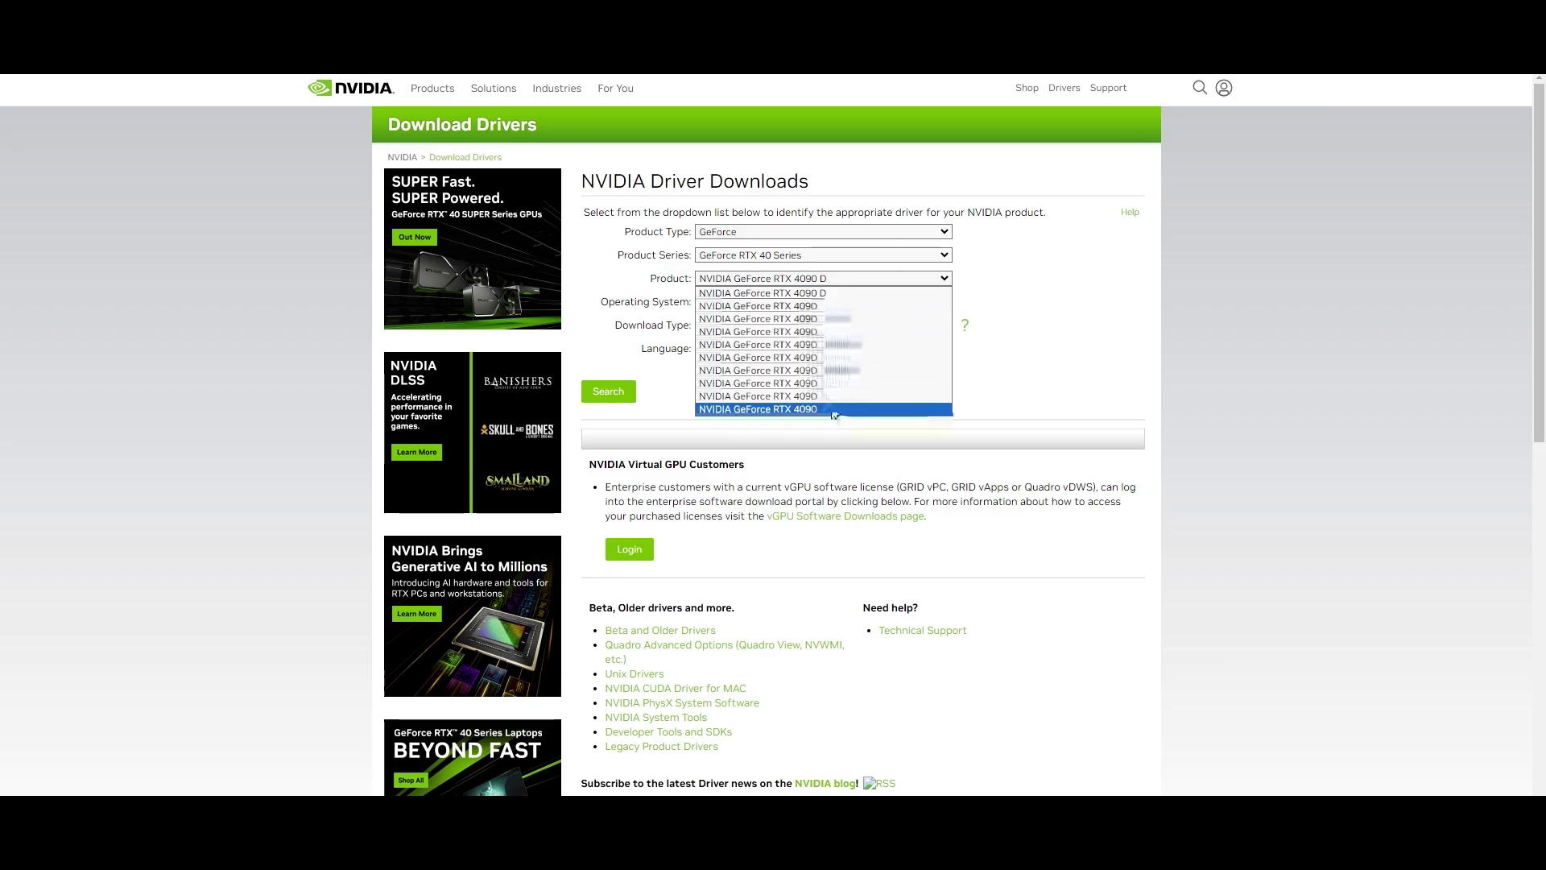
click(823, 359)
click(624, 402)
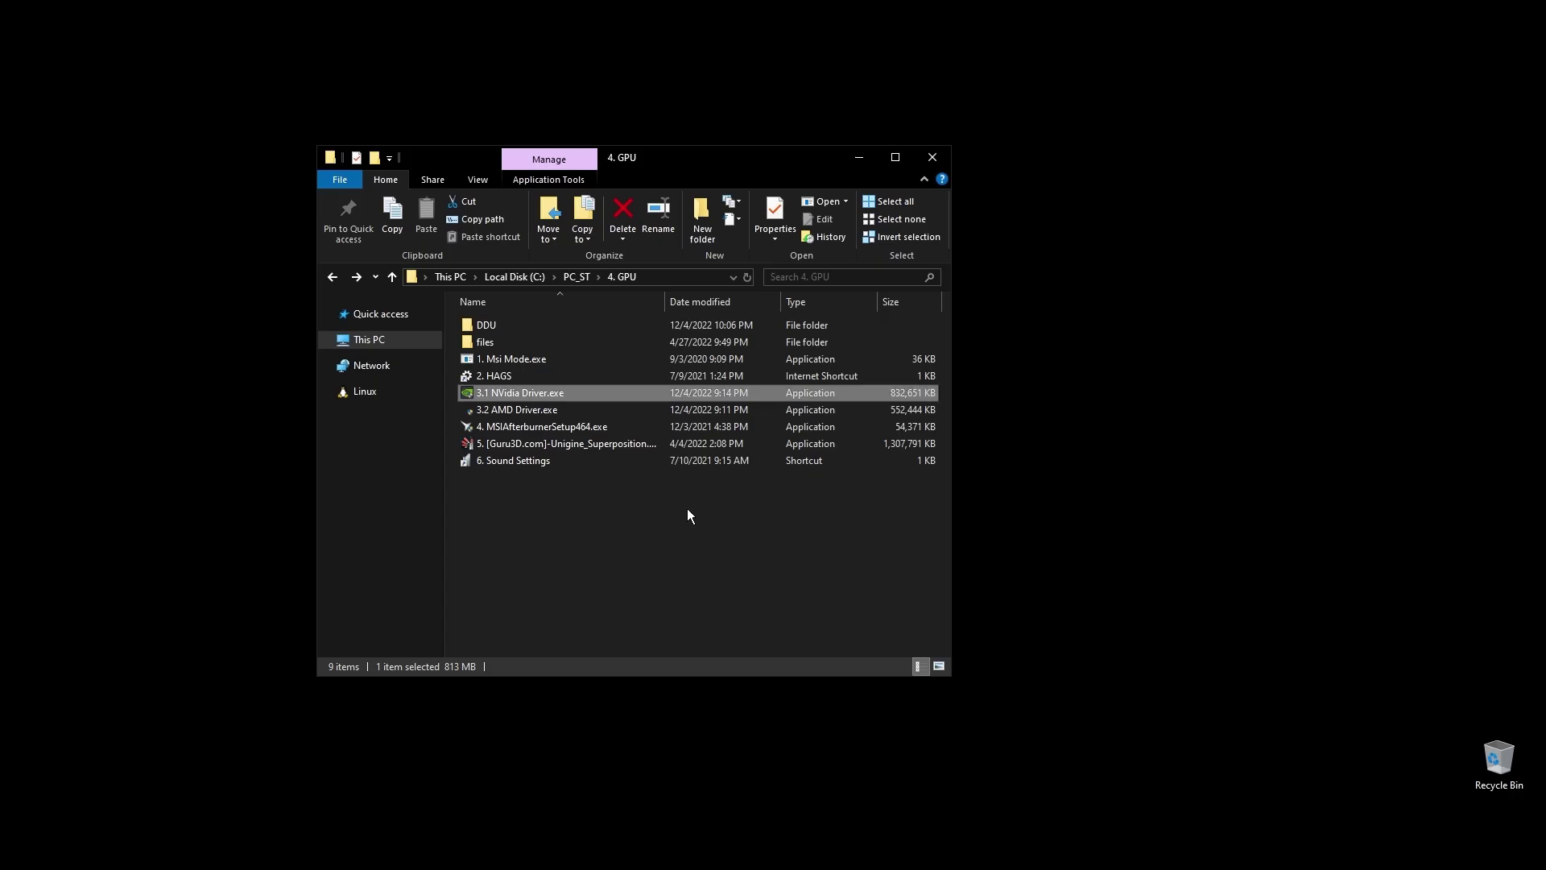
click(1091, 534)
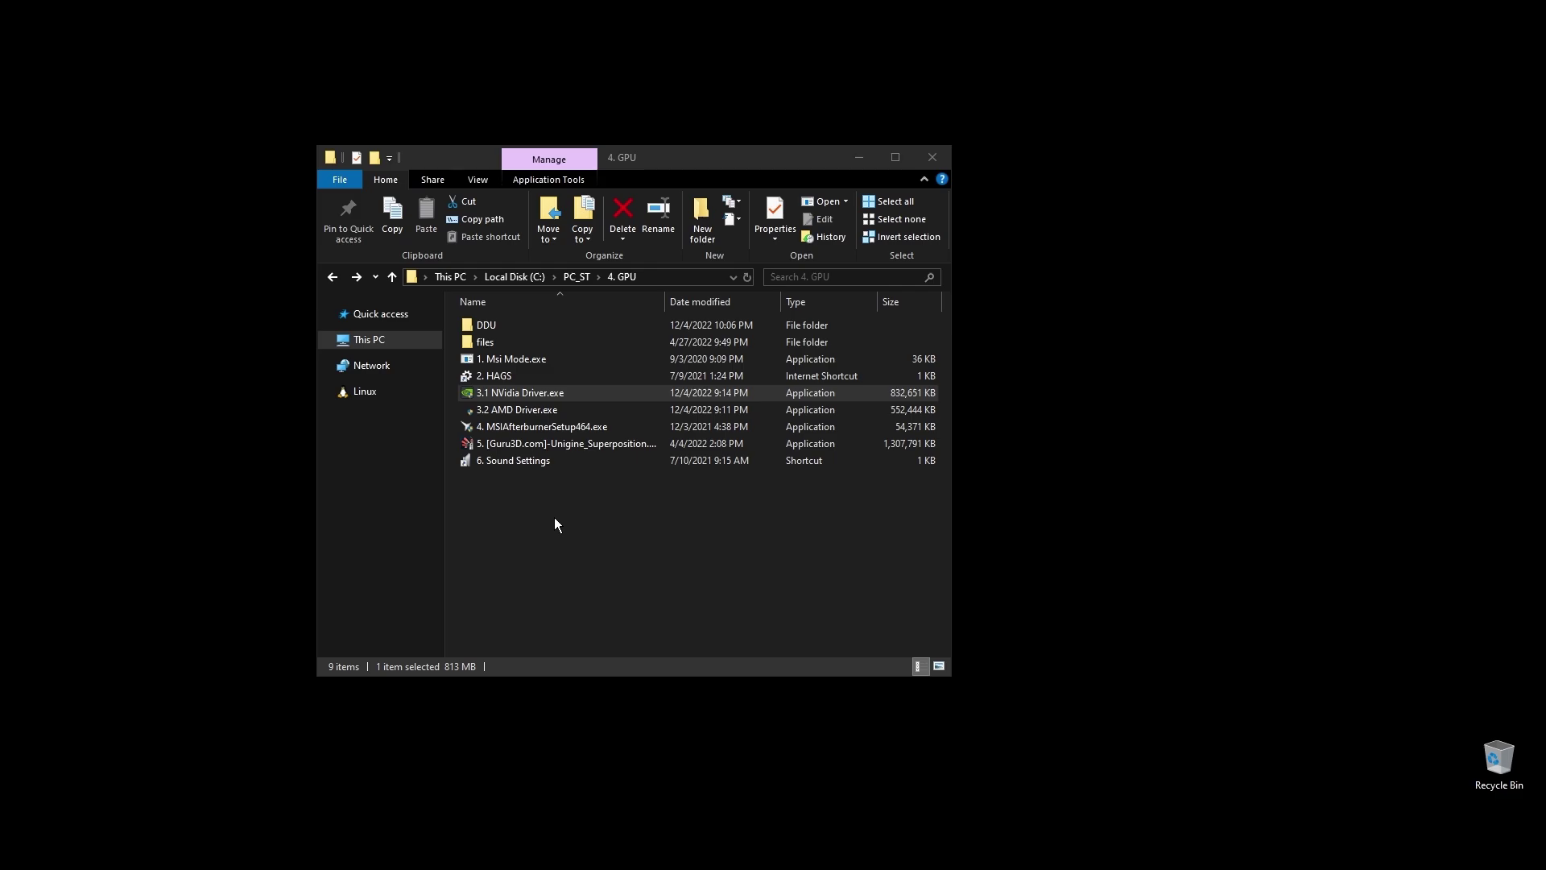
- Open Graphics settings via the 2. HAGS shortcut, then open the sound settings shortcut
double_click(509, 375)
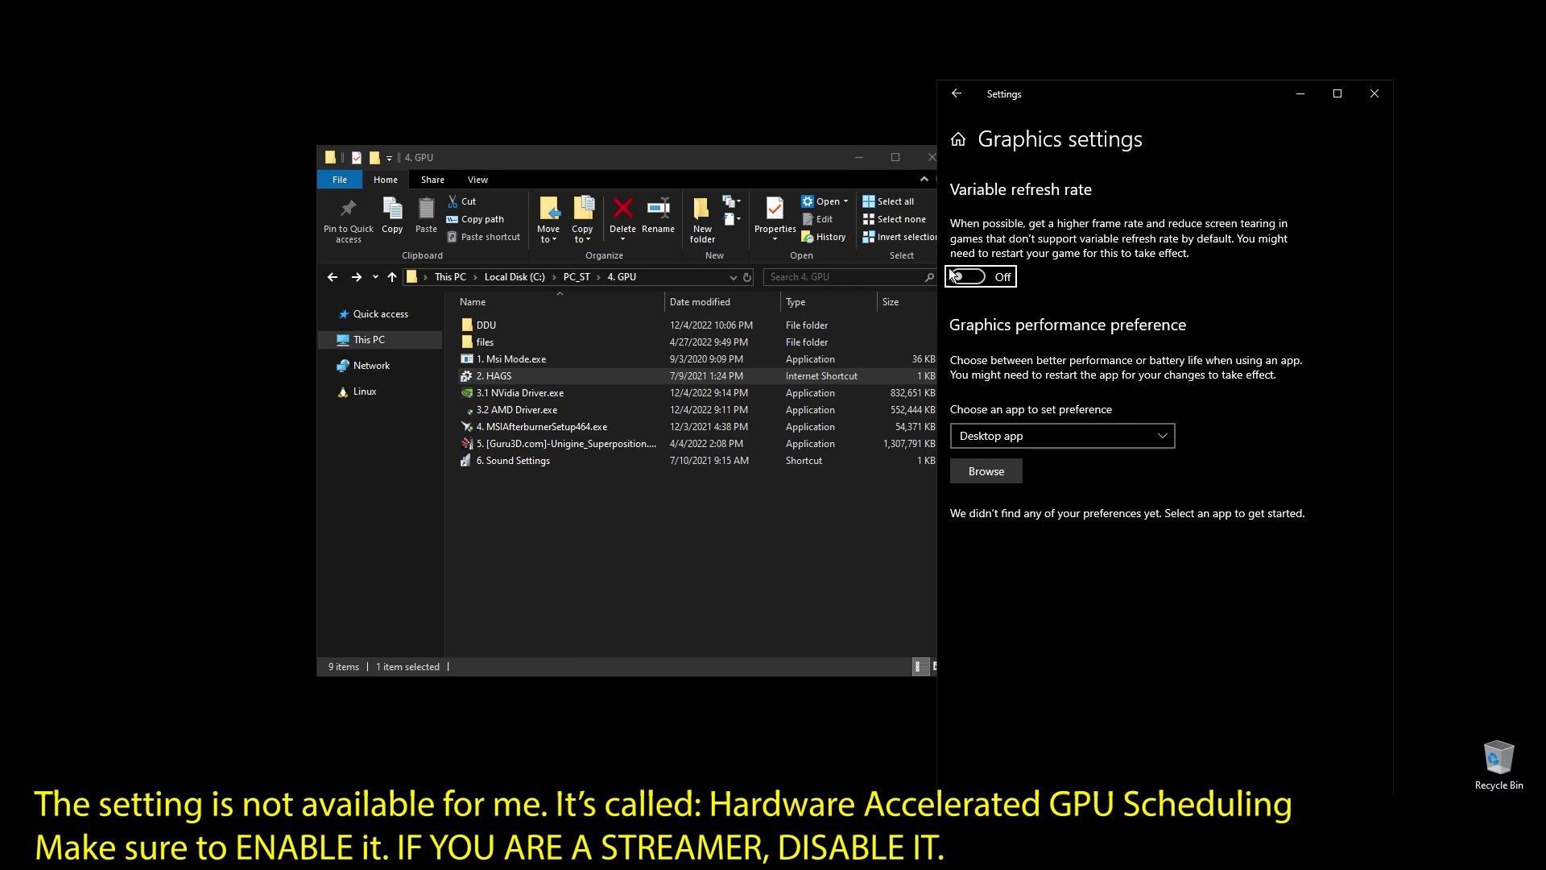
click(1361, 99)
double_click(501, 459)
- Set the first playback device's default format to 24 bit, 48000 Hz
right_click(289, 269)
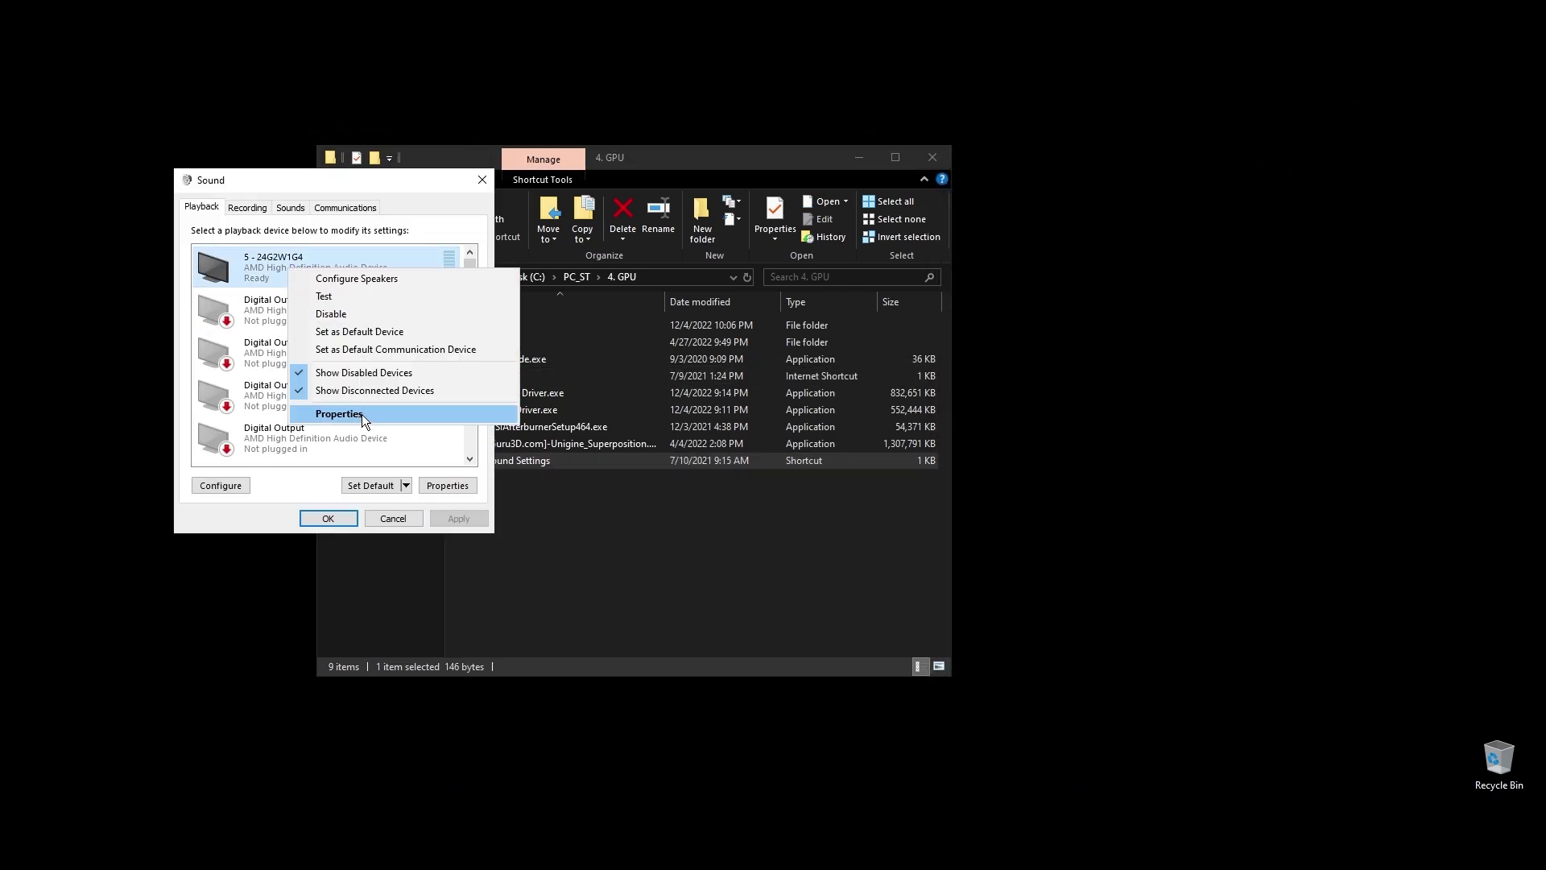
click(361, 414)
click(363, 282)
click(338, 358)
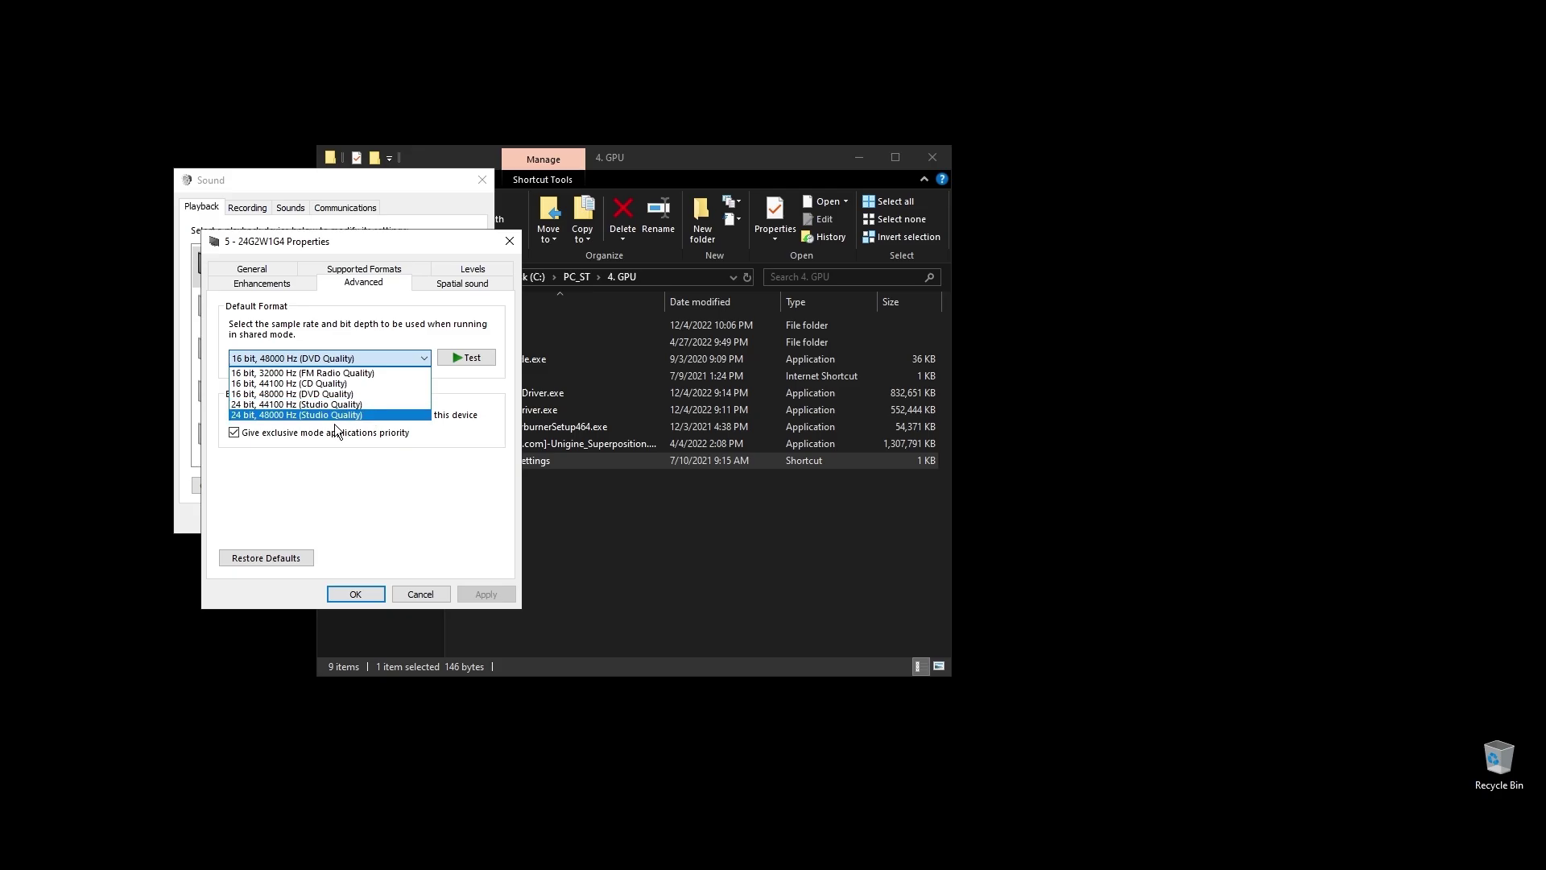
click(330, 414)
click(355, 594)
- Set the default Speakers device's format to 24 bit, 48000 Hz
right_click(379, 316)
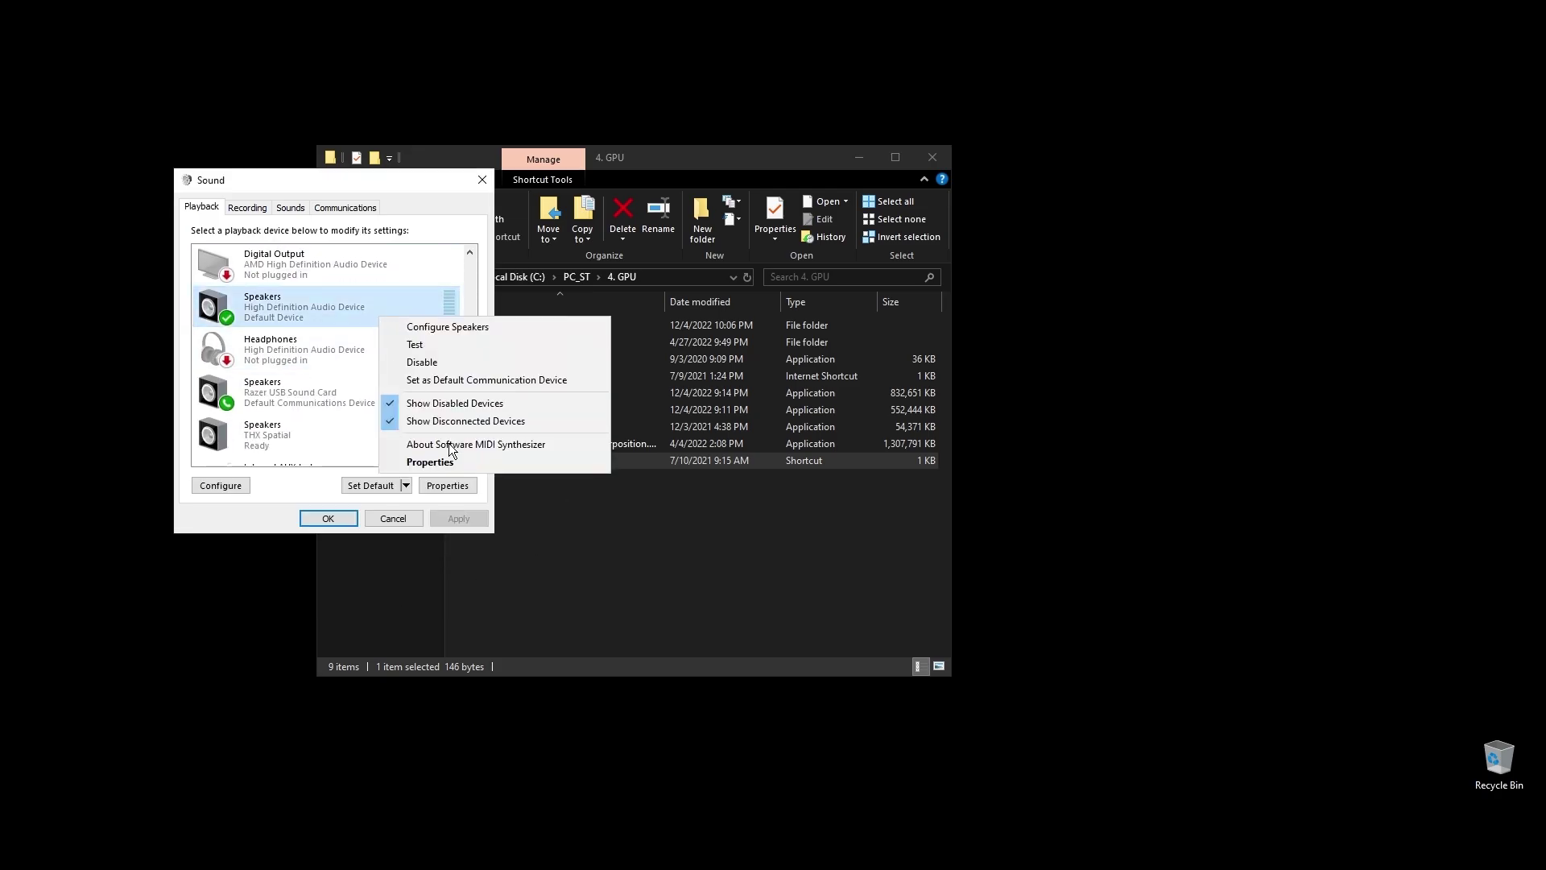
click(430, 462)
click(332, 268)
click(364, 268)
click(339, 343)
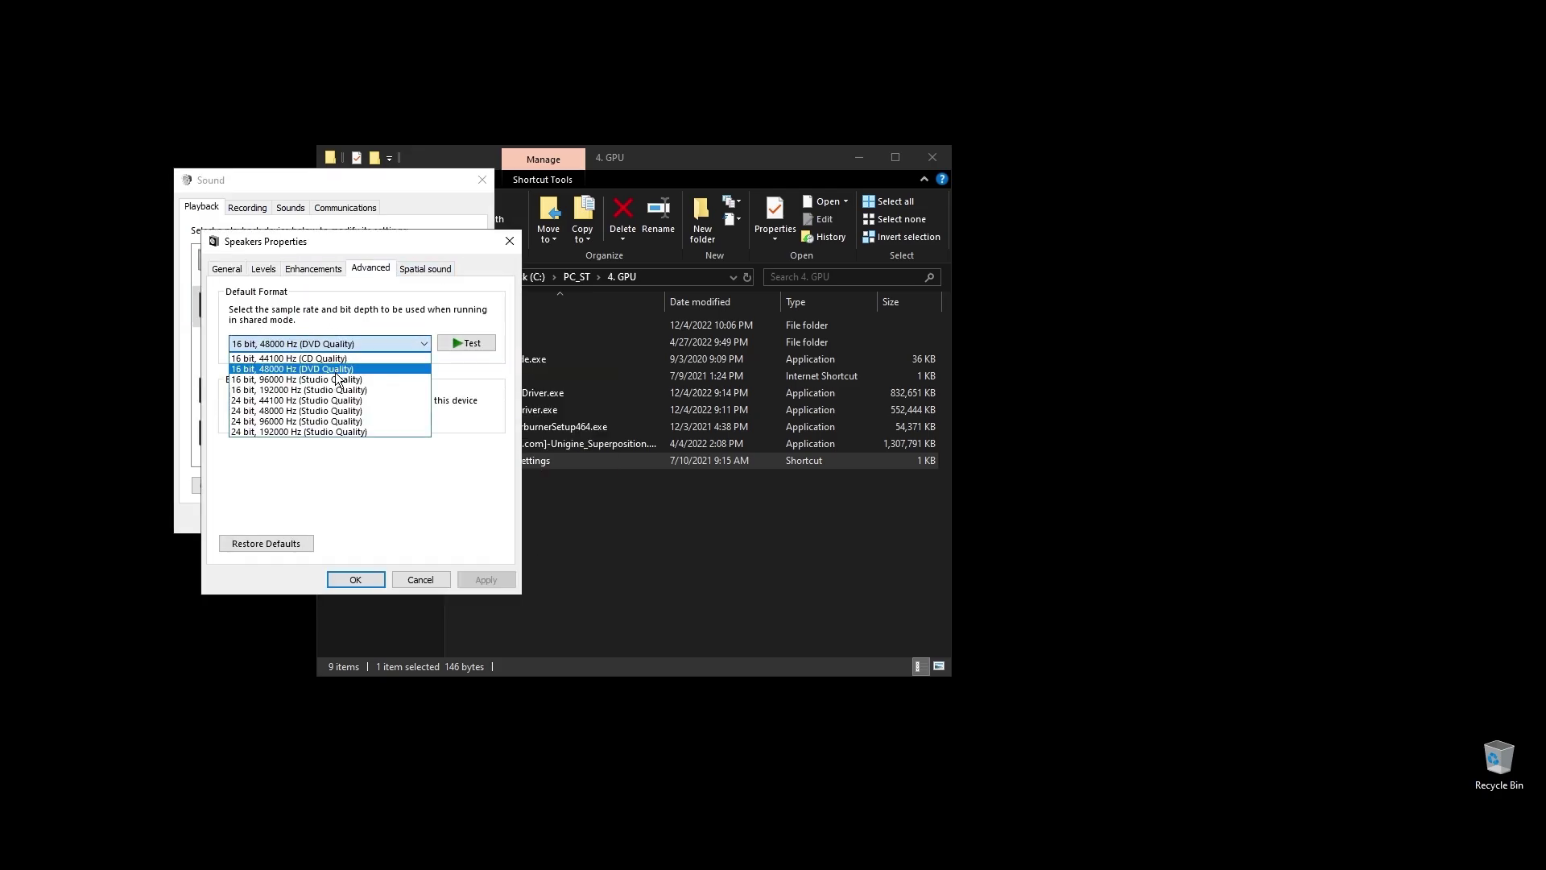
click(339, 411)
click(360, 580)
- Set the Razer USB speakers' default format to 48000 Hz
right_click(314, 391)
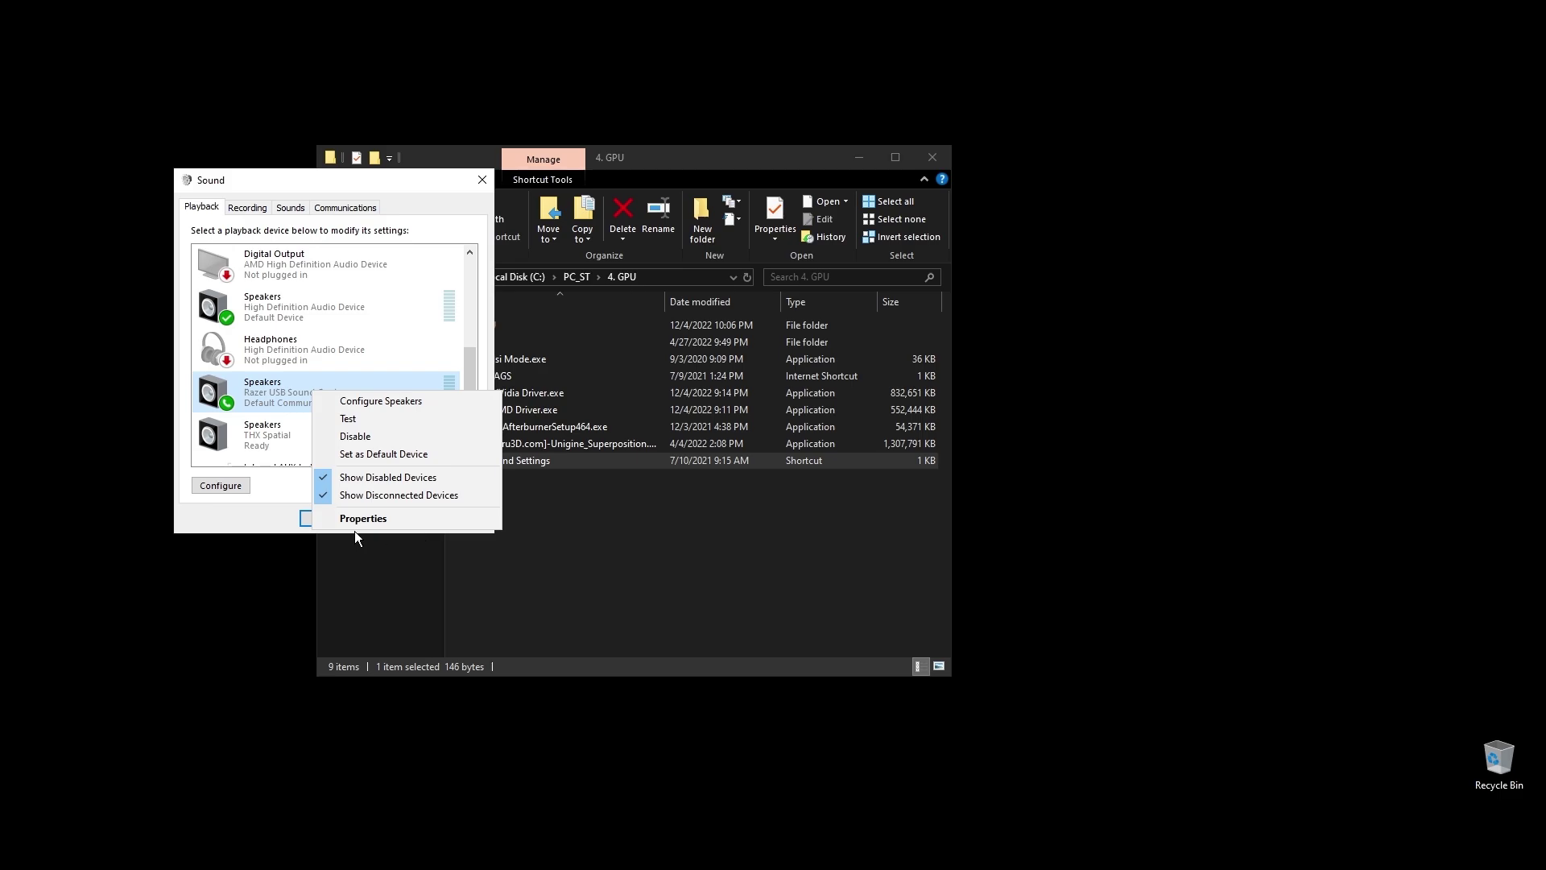
click(364, 517)
click(332, 268)
click(363, 268)
click(338, 343)
click(306, 377)
click(351, 579)
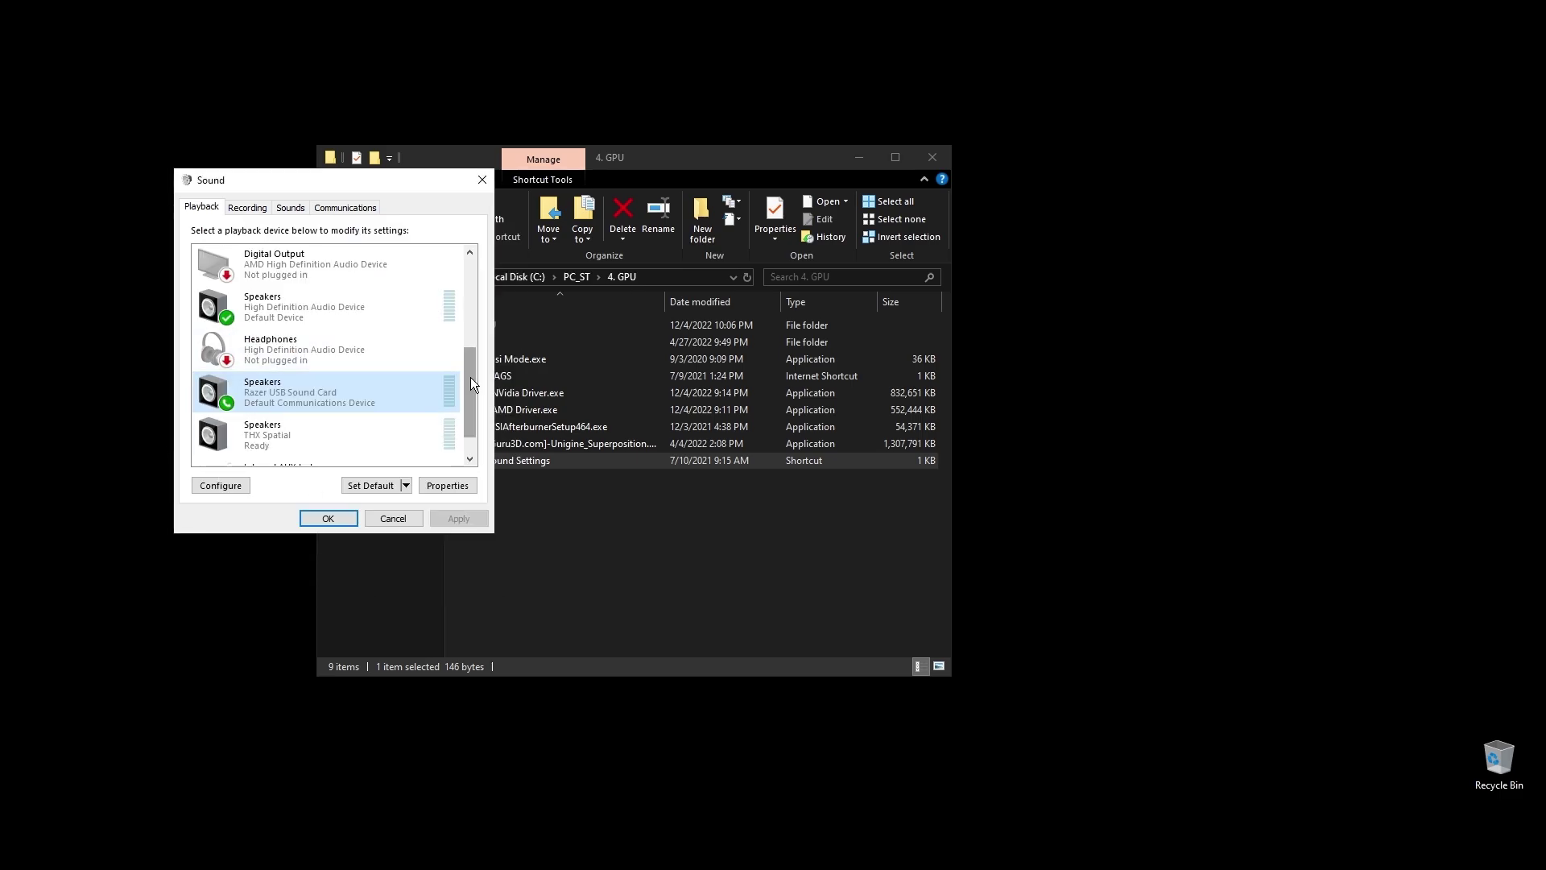
- Set the THX Spatial speakers to 16 bit, 48000 Hz and close the Sound dialog
scroll(473, 384, down, 1)
right_click(277, 445)
click(310, 545)
click(304, 268)
click(338, 343)
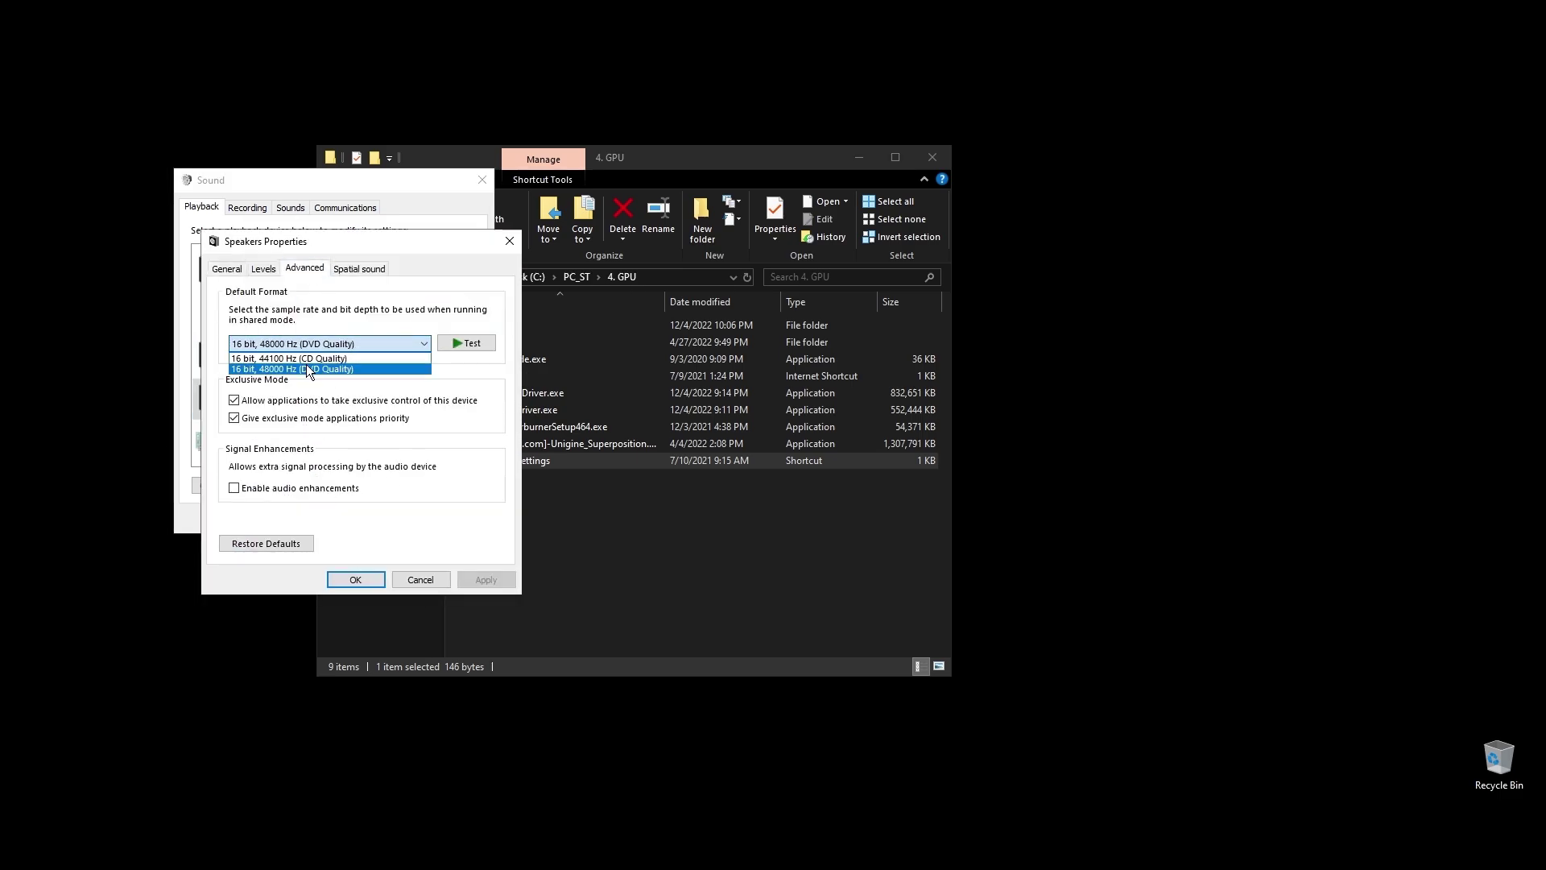
click(308, 369)
click(352, 580)
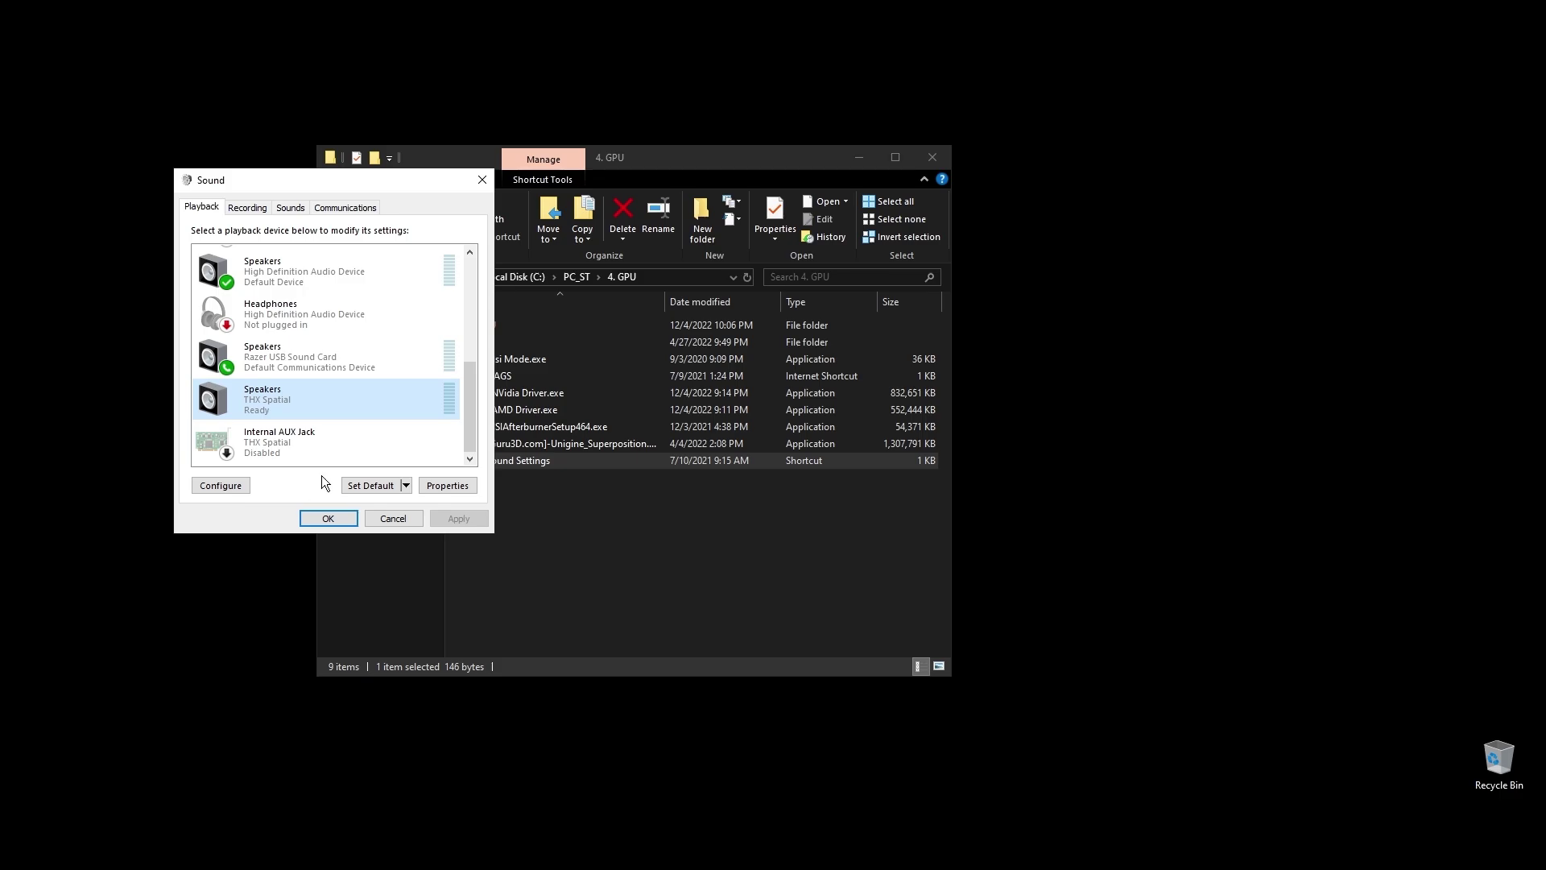
click(327, 518)
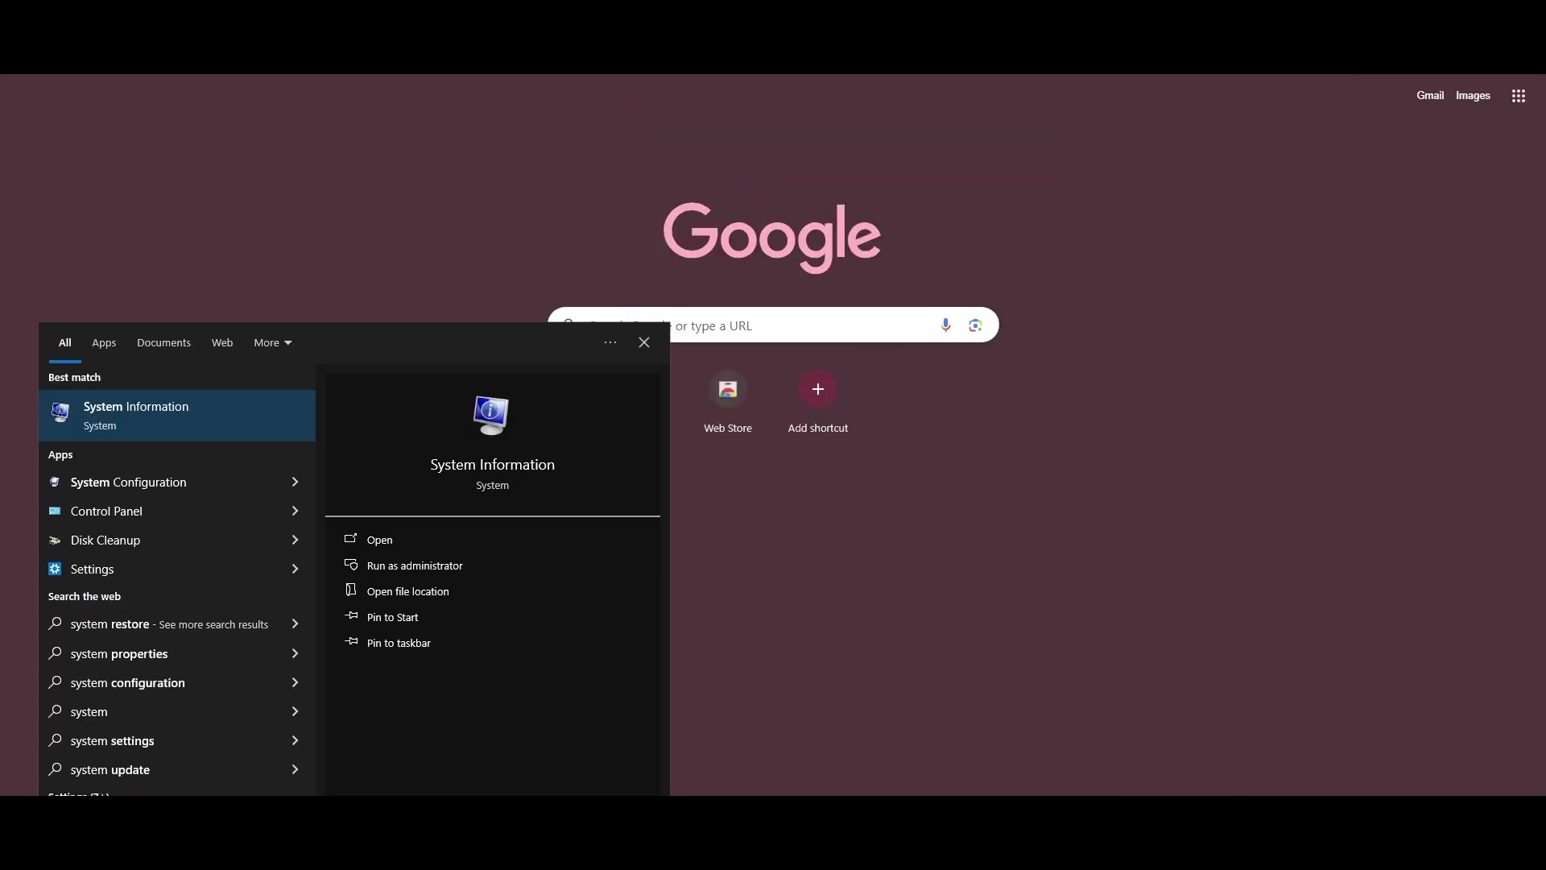
- In System Information, find the BaseBoard Product row: B450 TOMAHAWK MAX (MS-7C02)
click(156, 414)
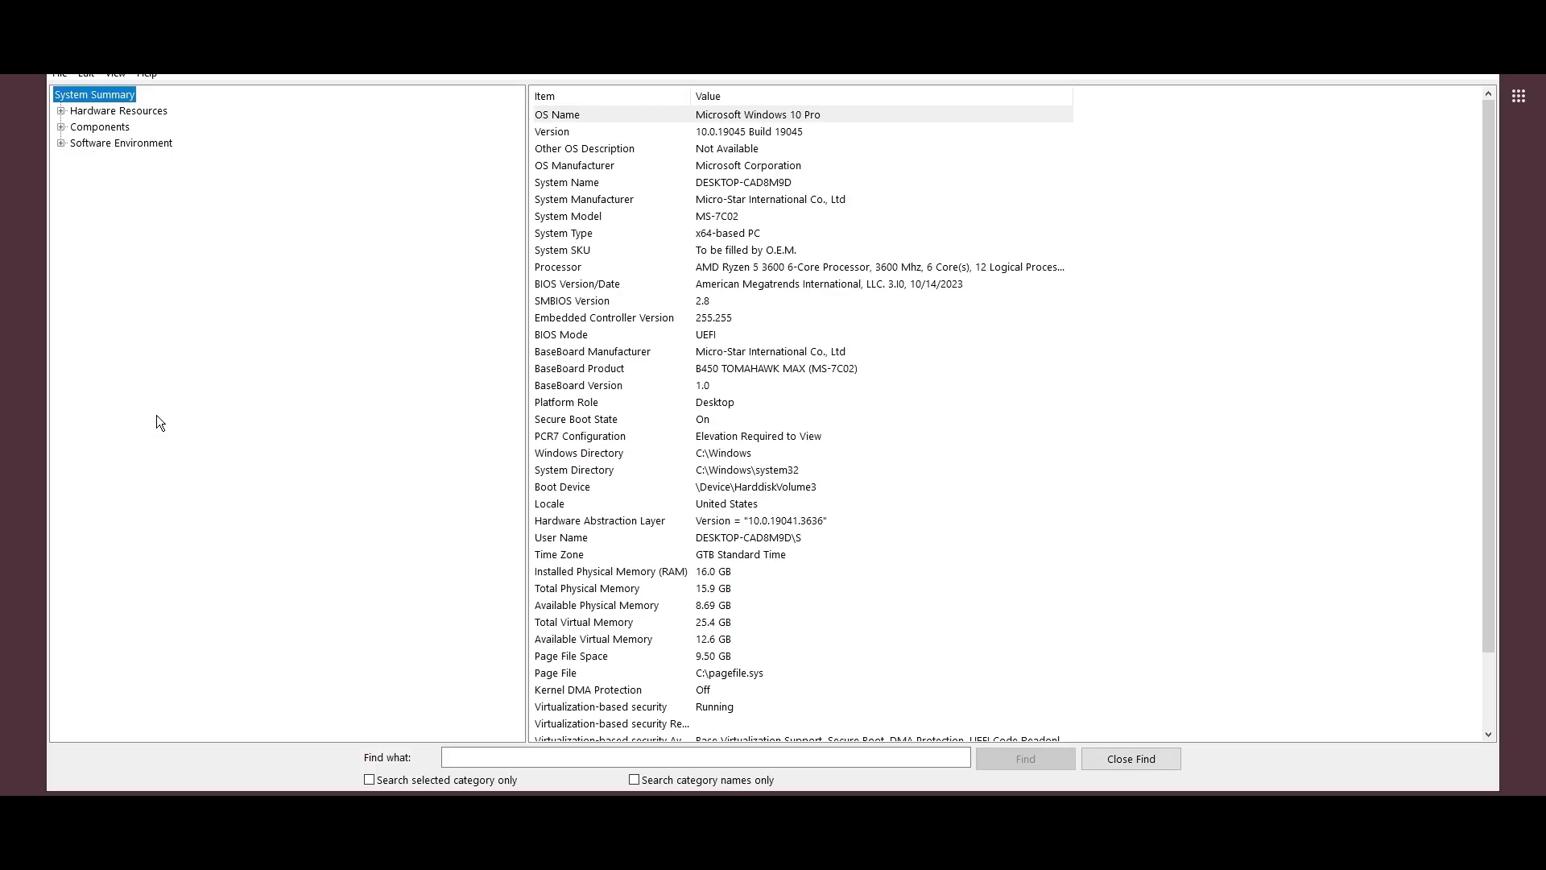
click(731, 364)
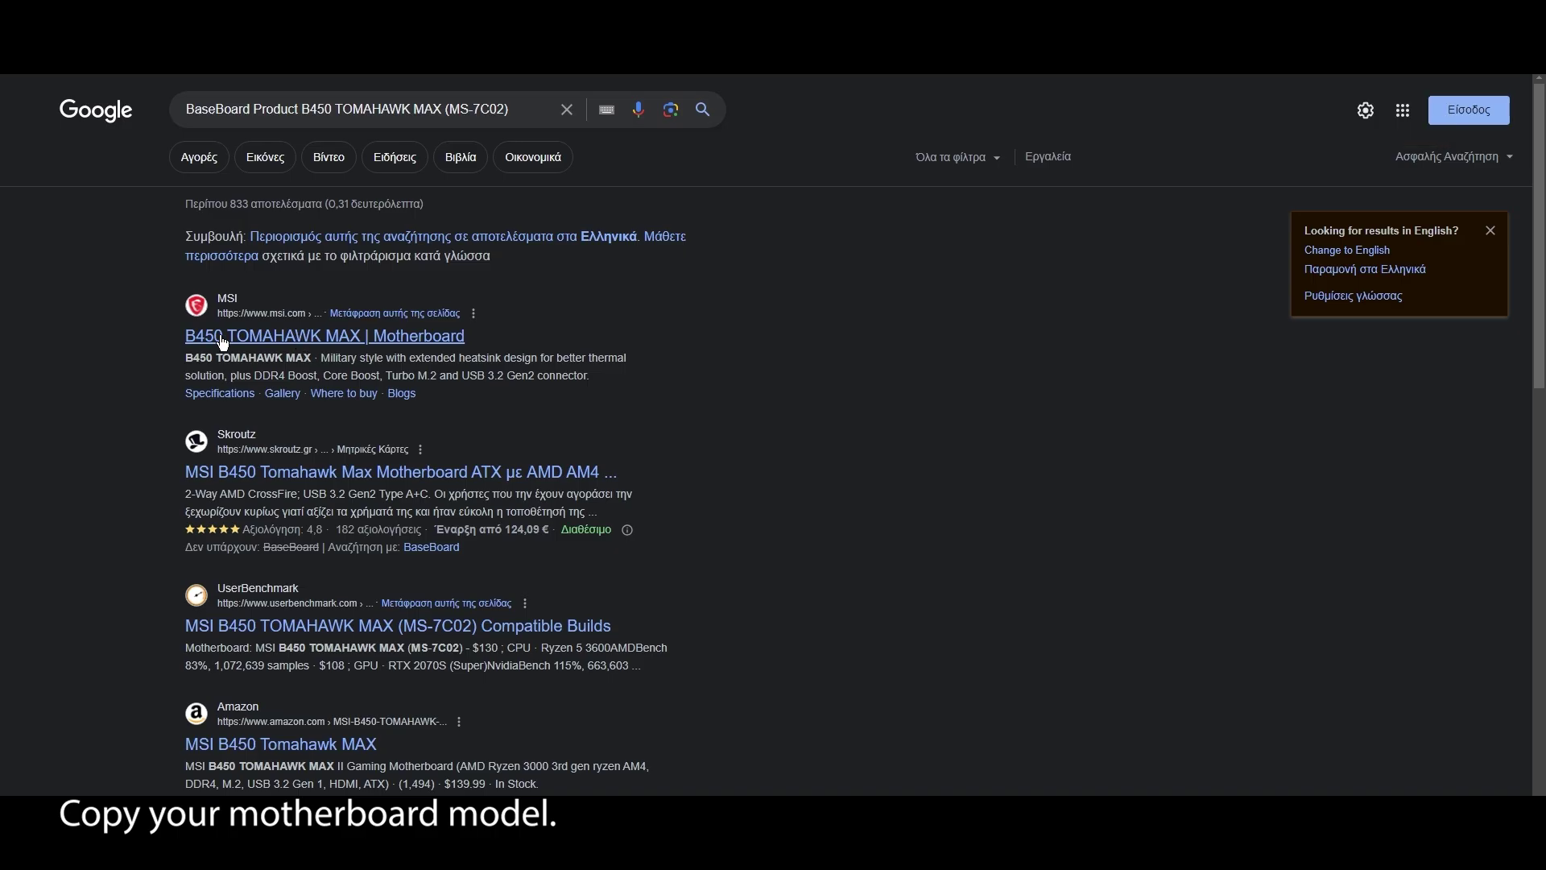
- From MSI's B450 TOMAHAWK MAX support page, download AMI BIOS 7C02v3I (17.96 MB, 2023-10-28)
click(223, 342)
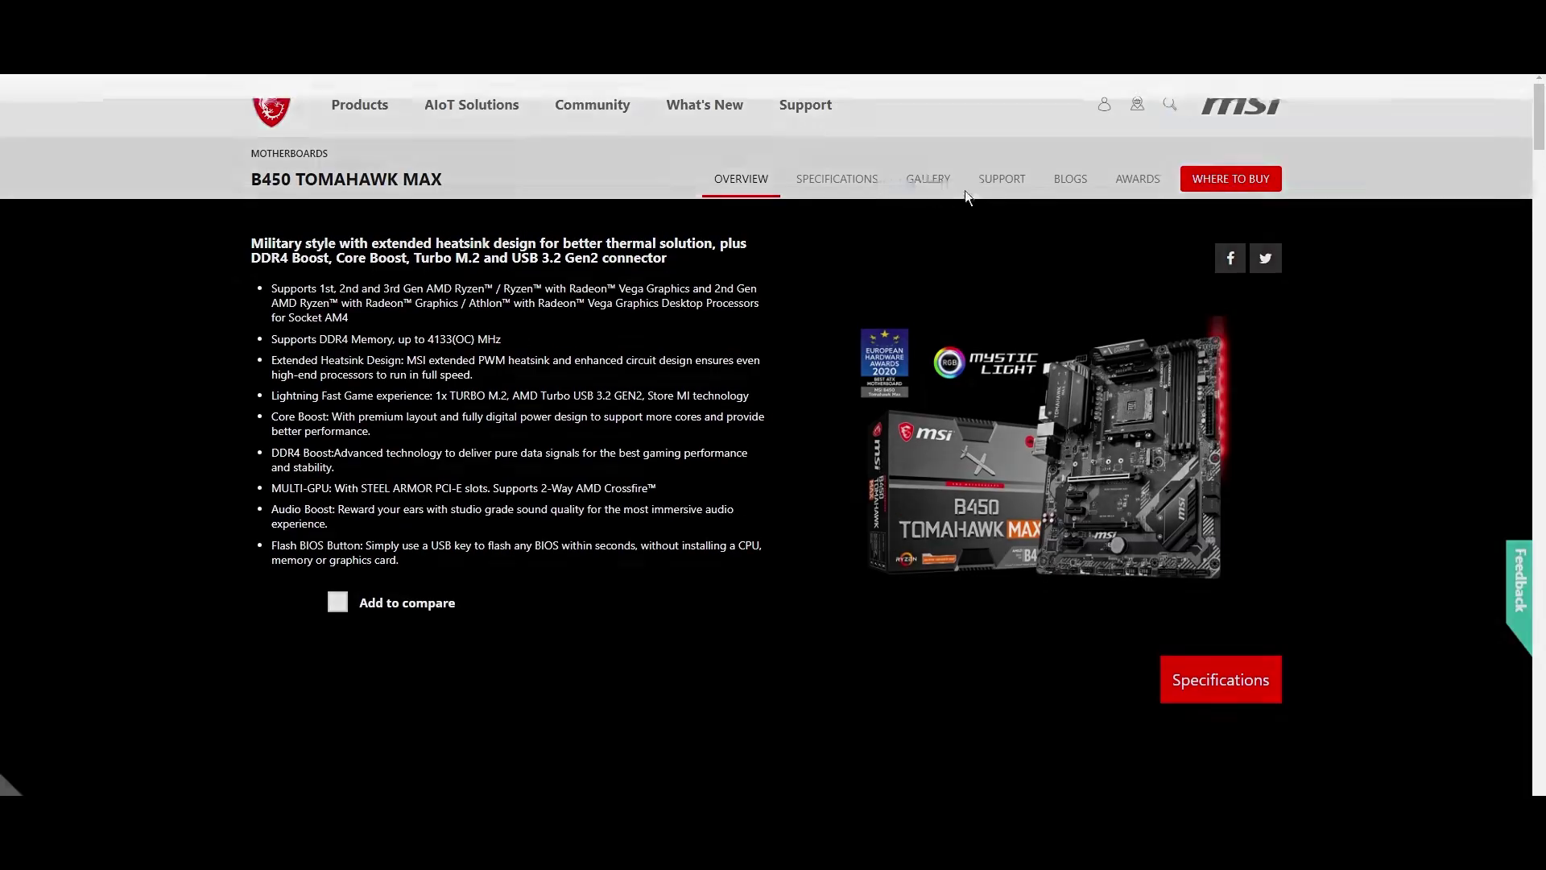
click(1304, 114)
click(1016, 185)
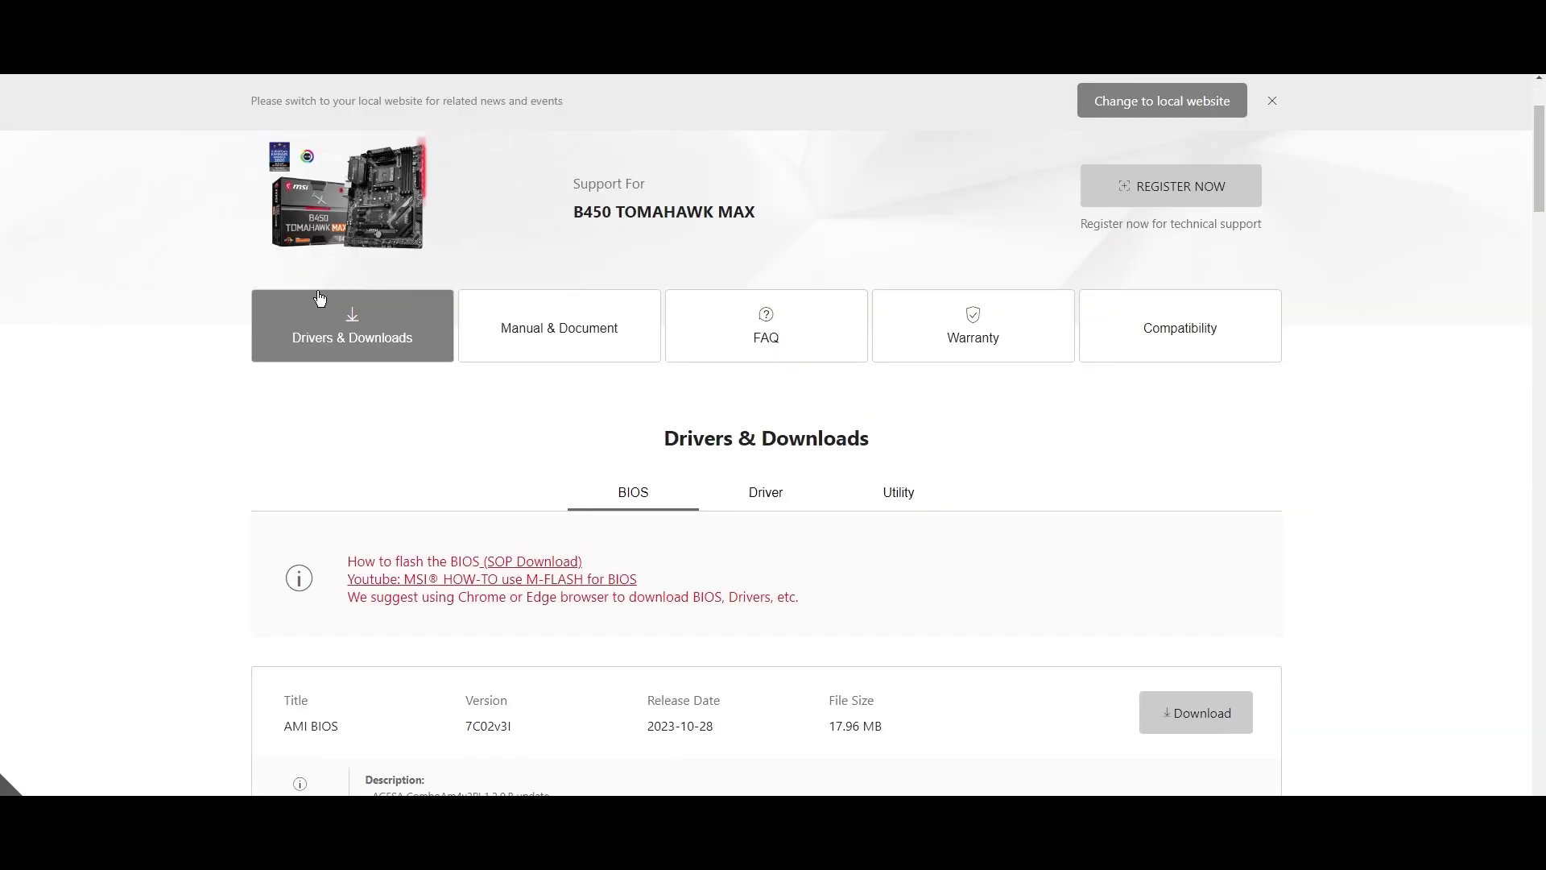
click(444, 349)
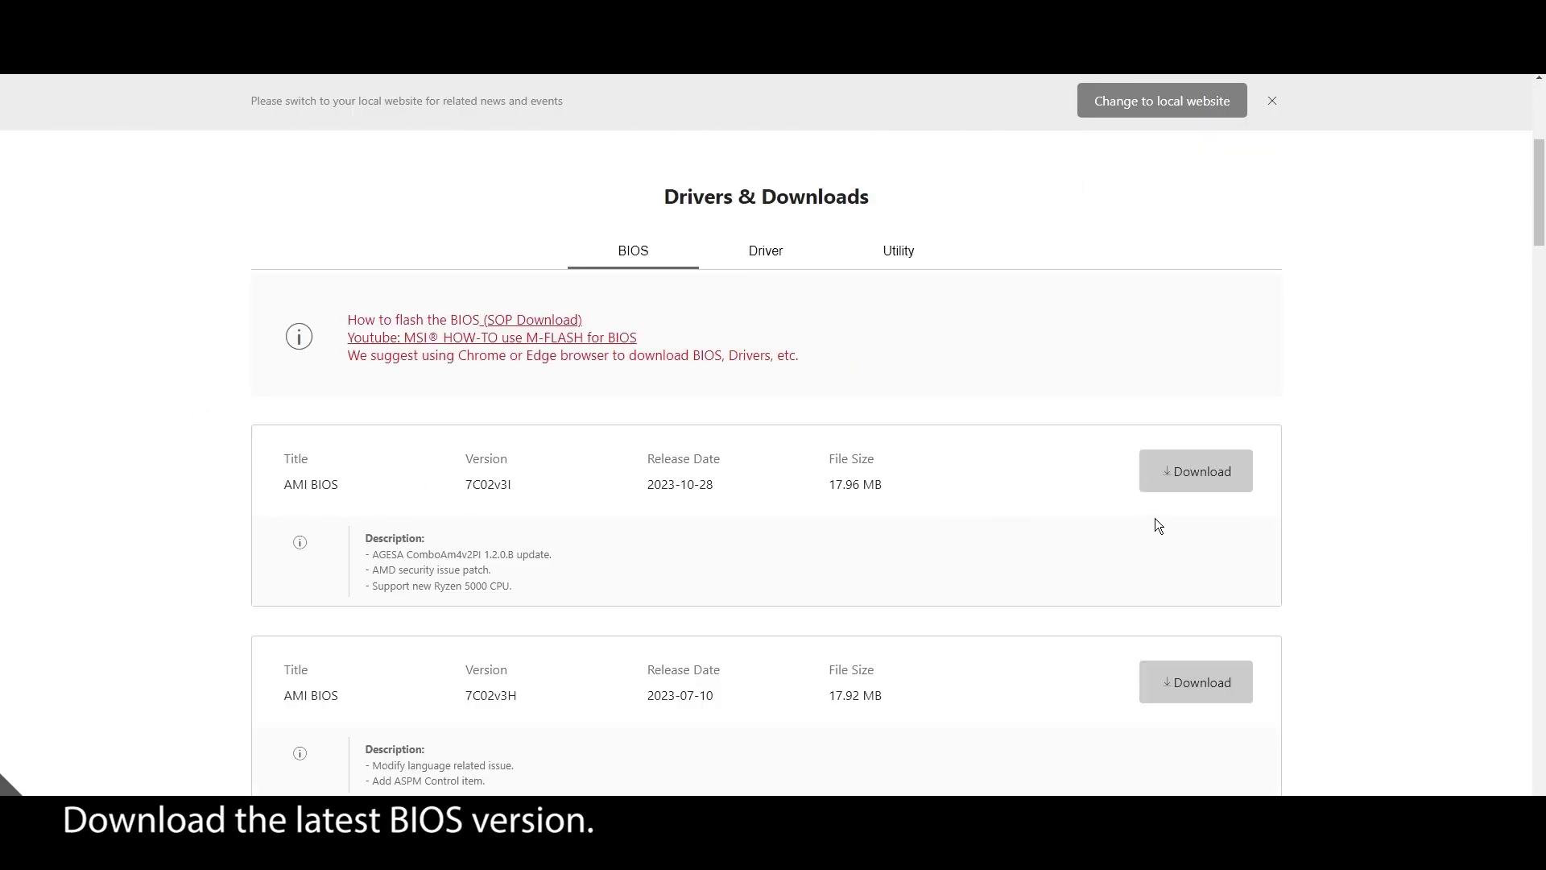
click(1174, 482)
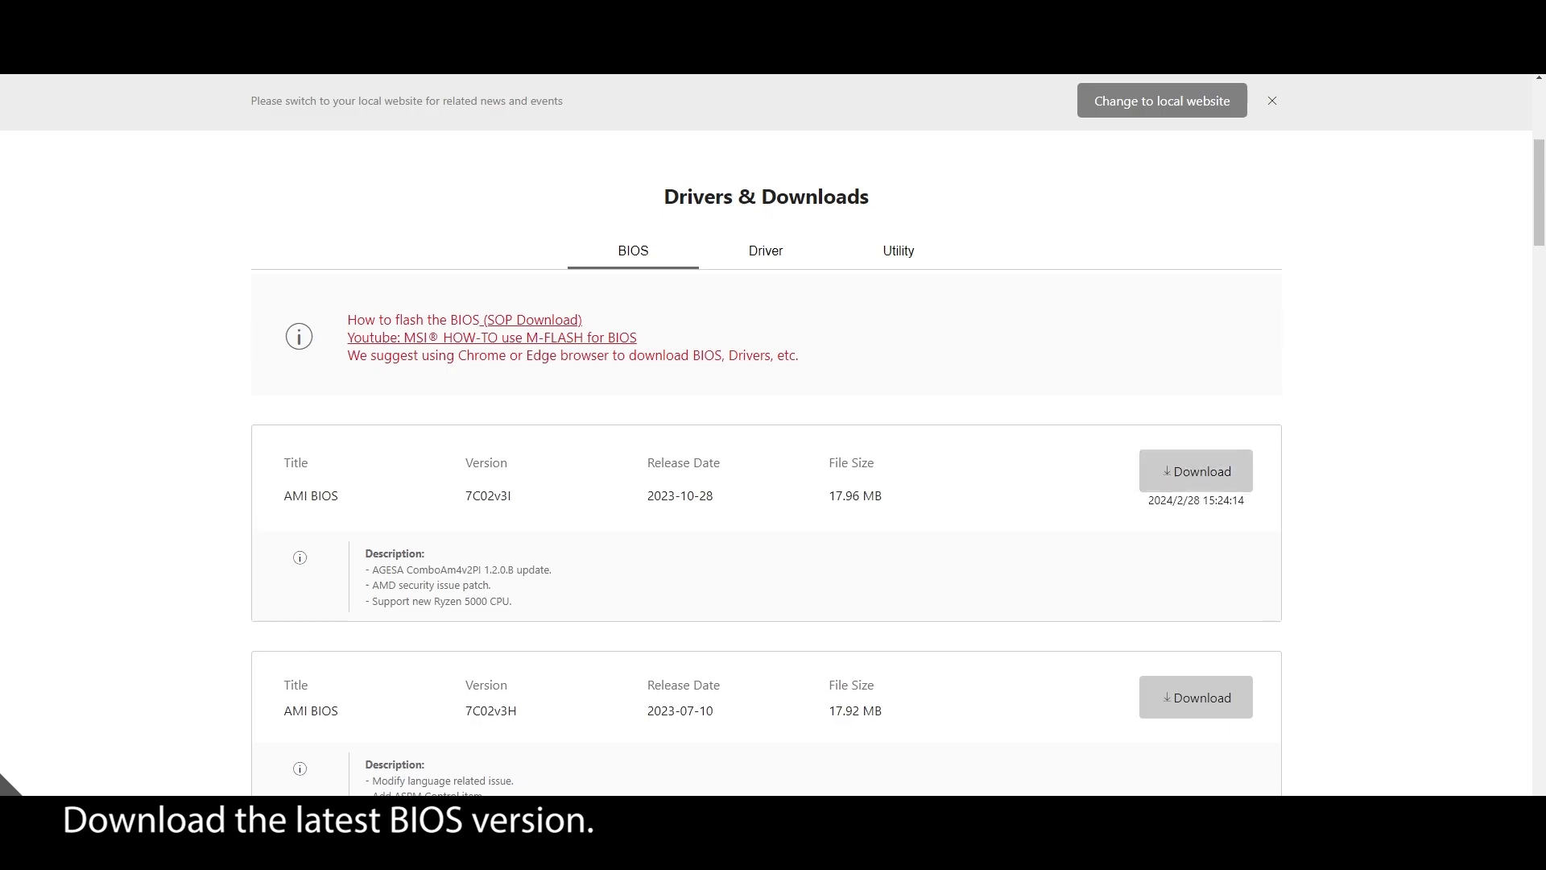
- In Disk Management, shrink the C: volume by 1024 MB
key(super)
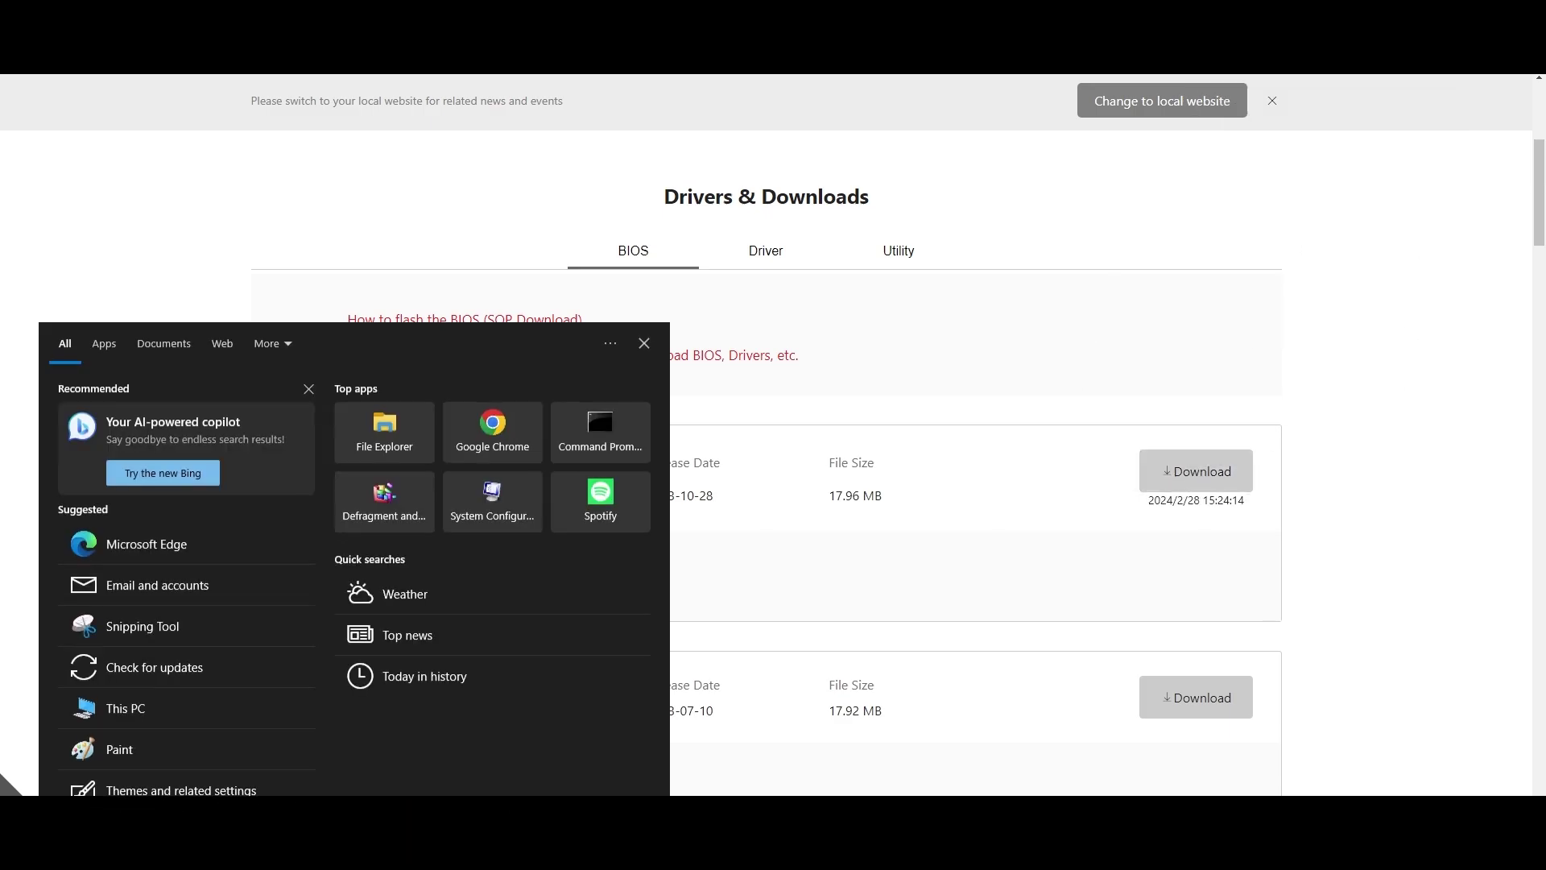
text(disk mana)
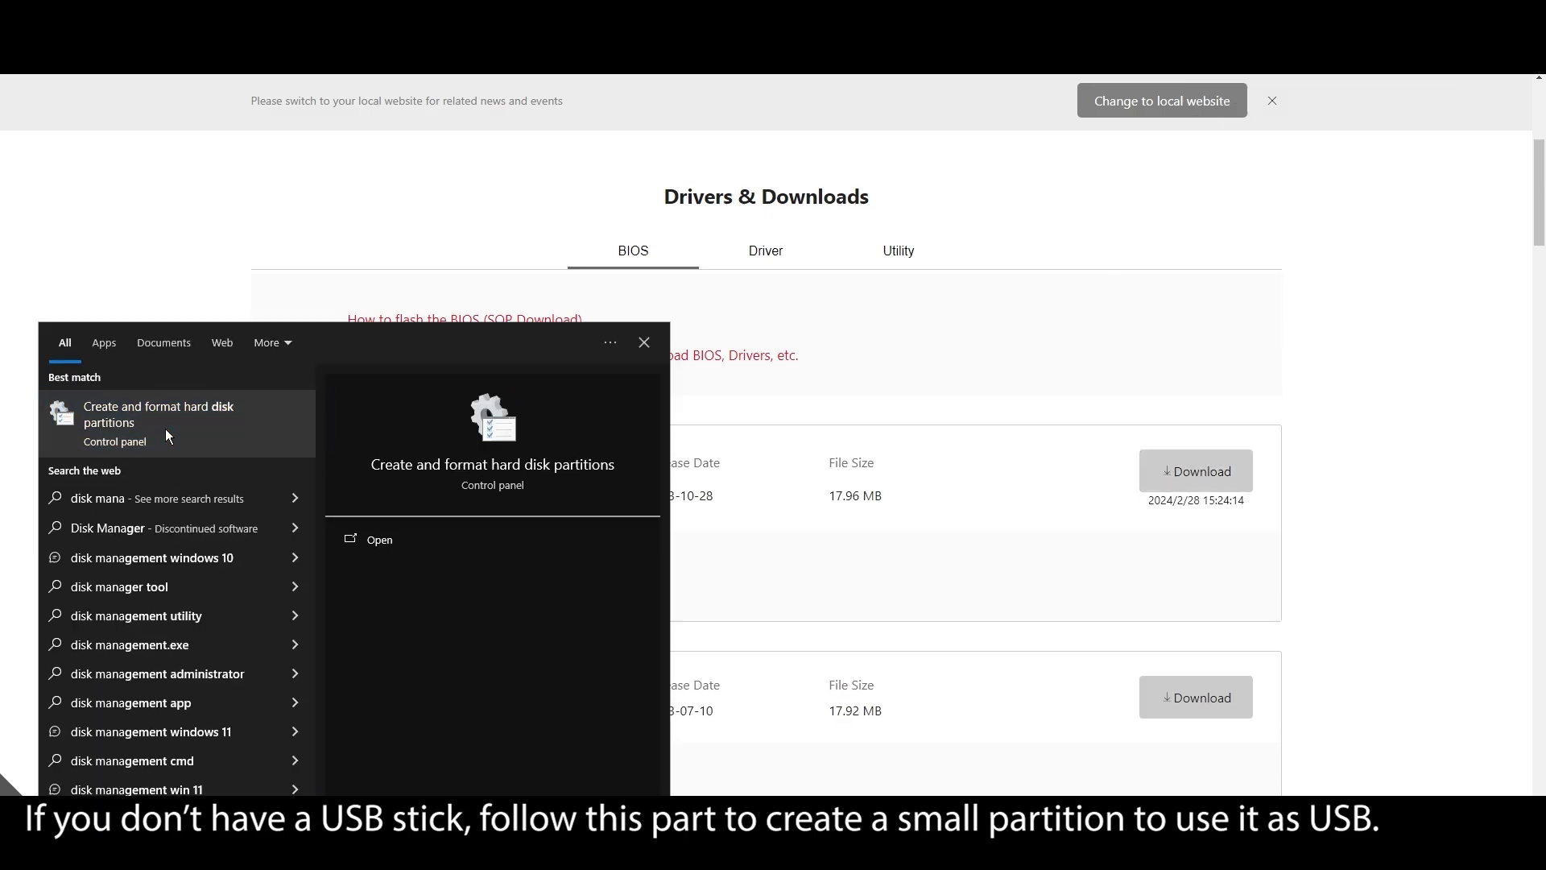
click(166, 428)
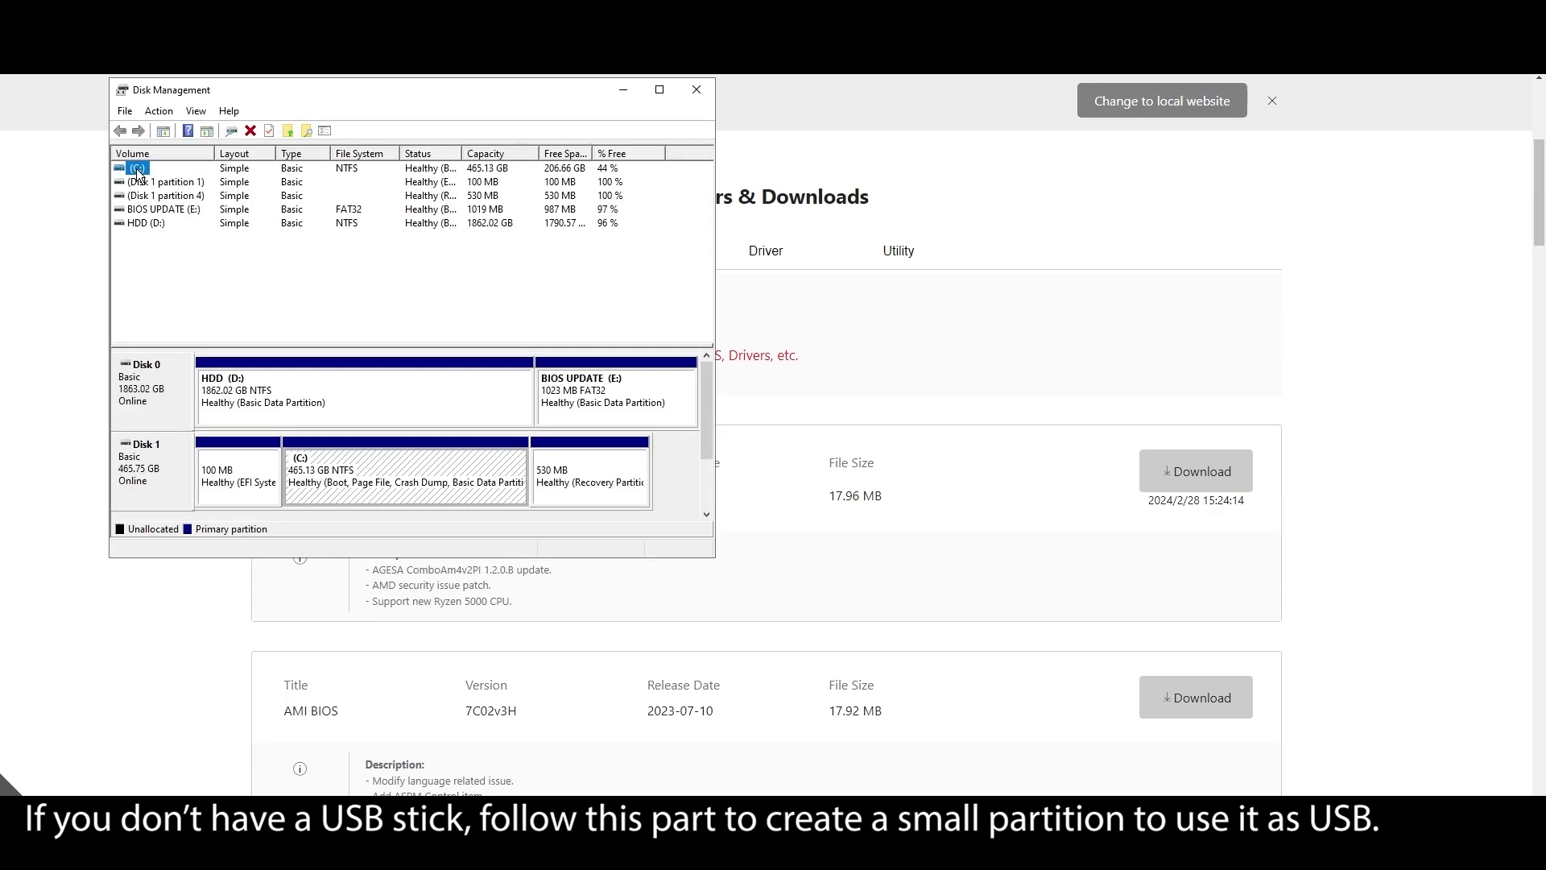
right_click(139, 173)
click(235, 297)
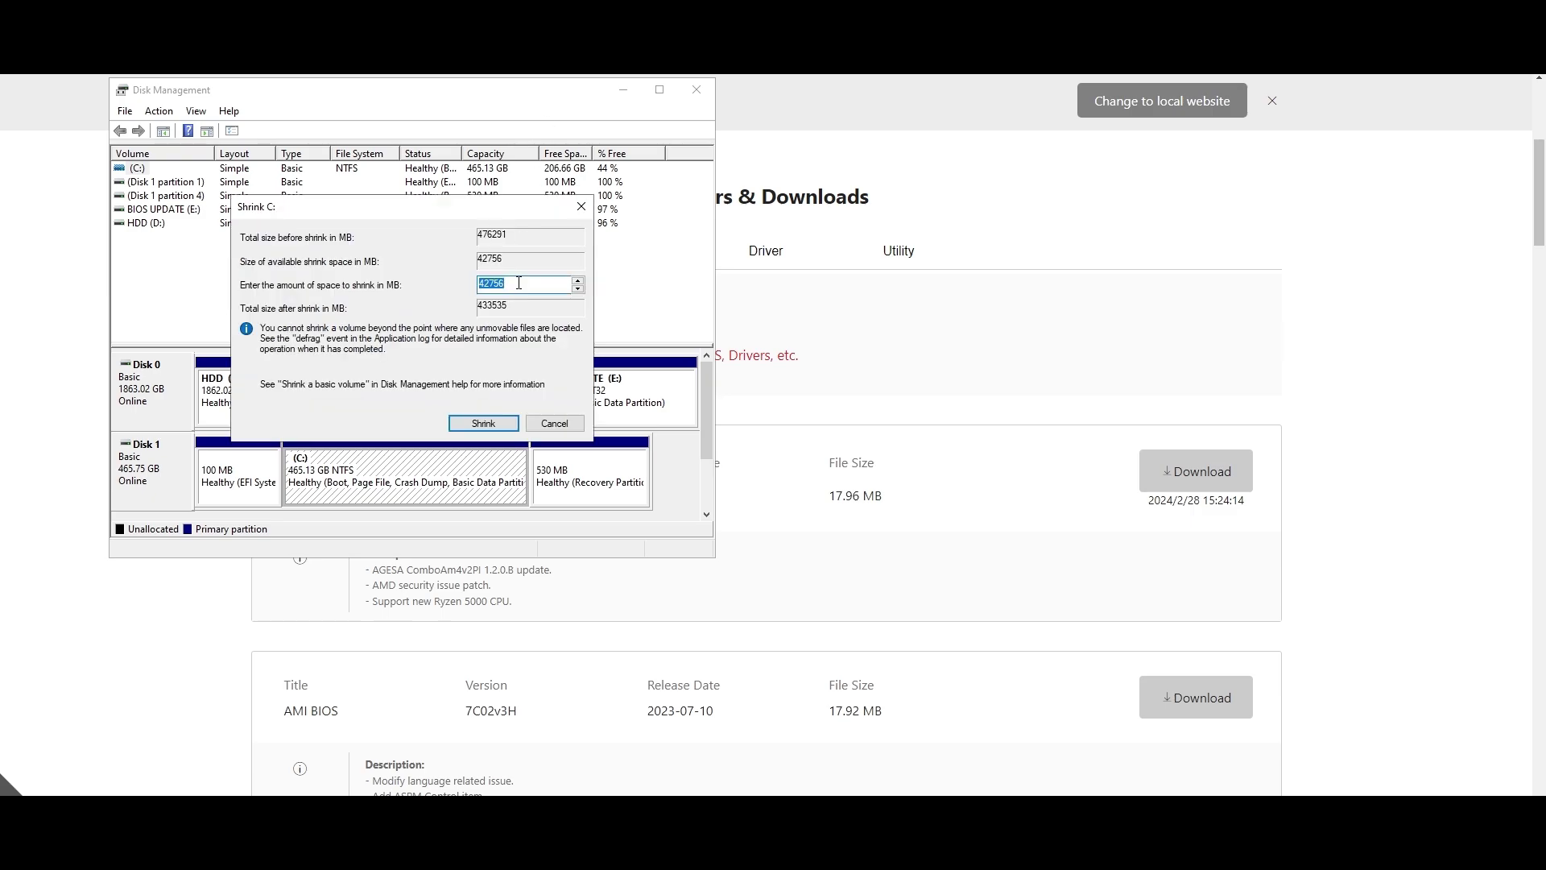
text(1024)
click(486, 424)
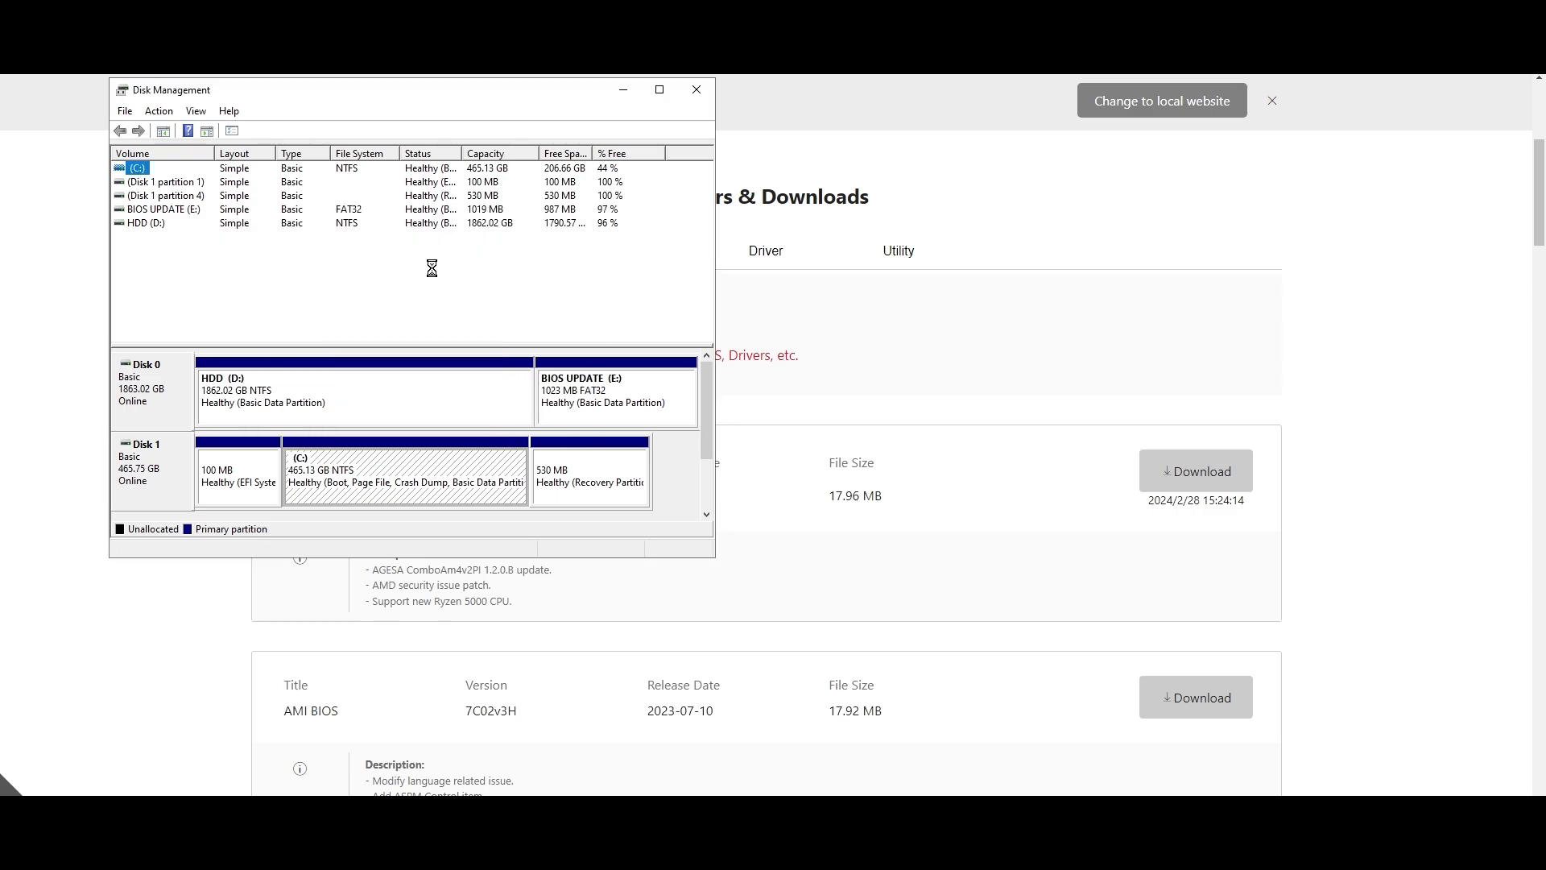
- Create a FAT32 simple volume labelled 'BIOS Update' (F:) on the 1 GB unallocated space
drag(714, 317, 1002, 335)
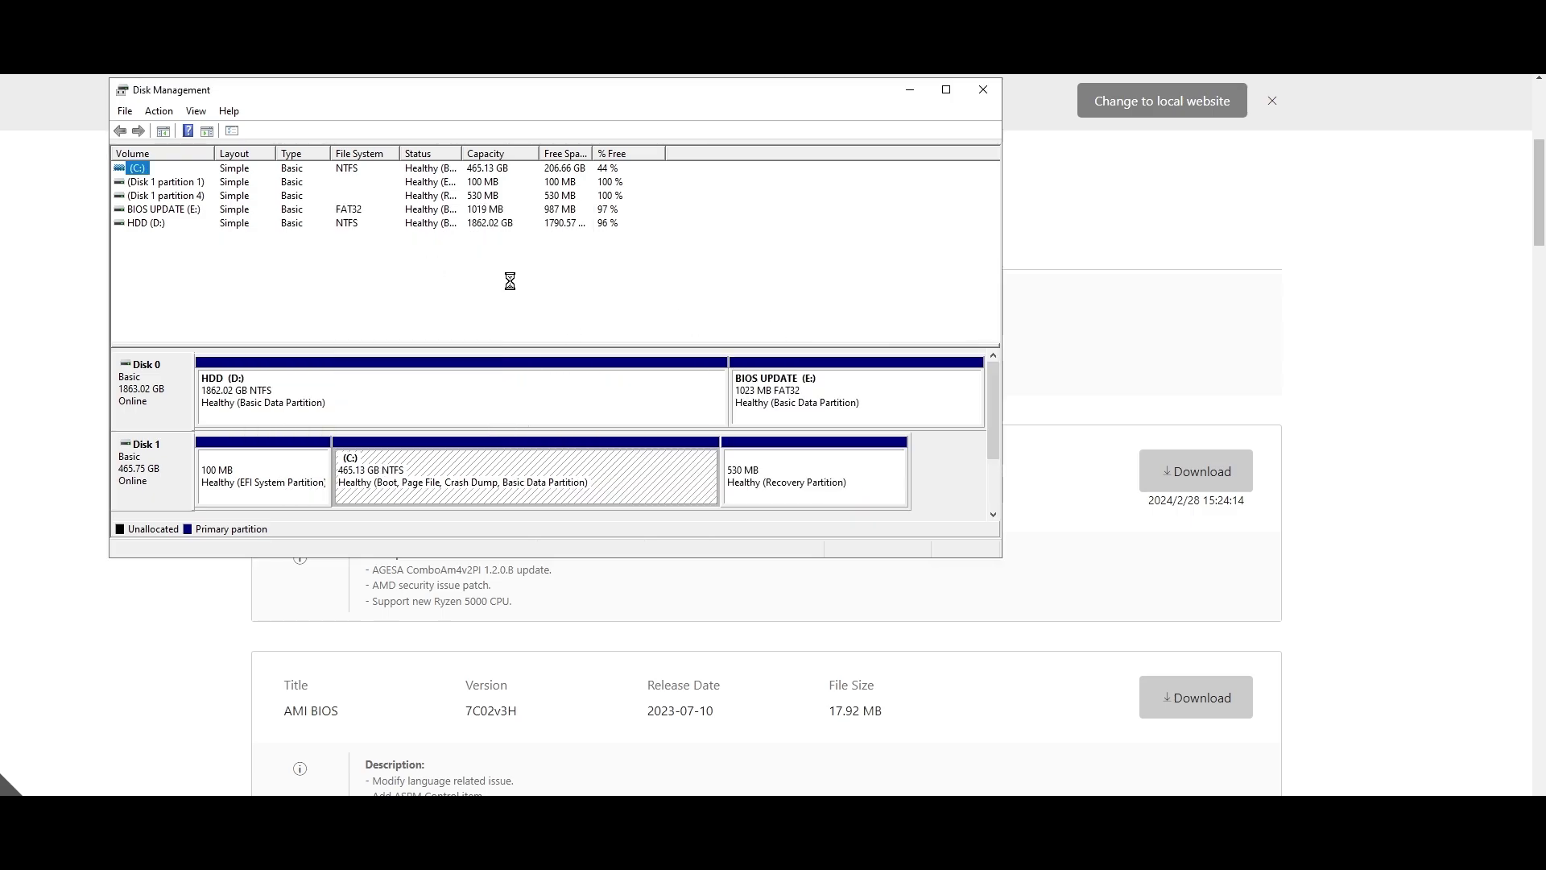
right_click(694, 464)
click(749, 475)
click(437, 455)
click(437, 455)
click(437, 456)
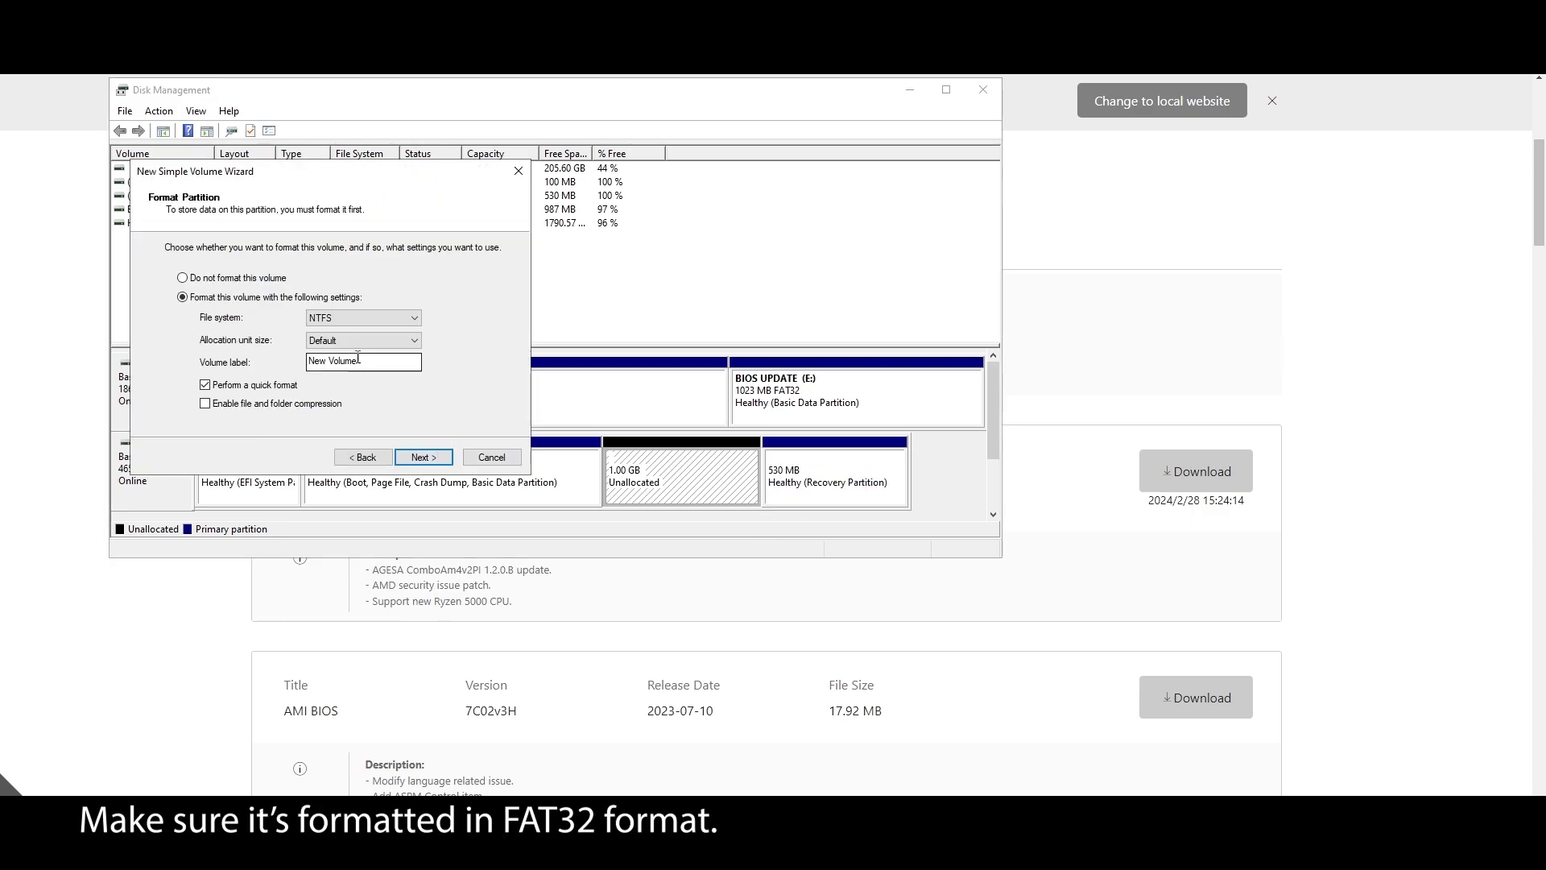
click(362, 317)
click(338, 344)
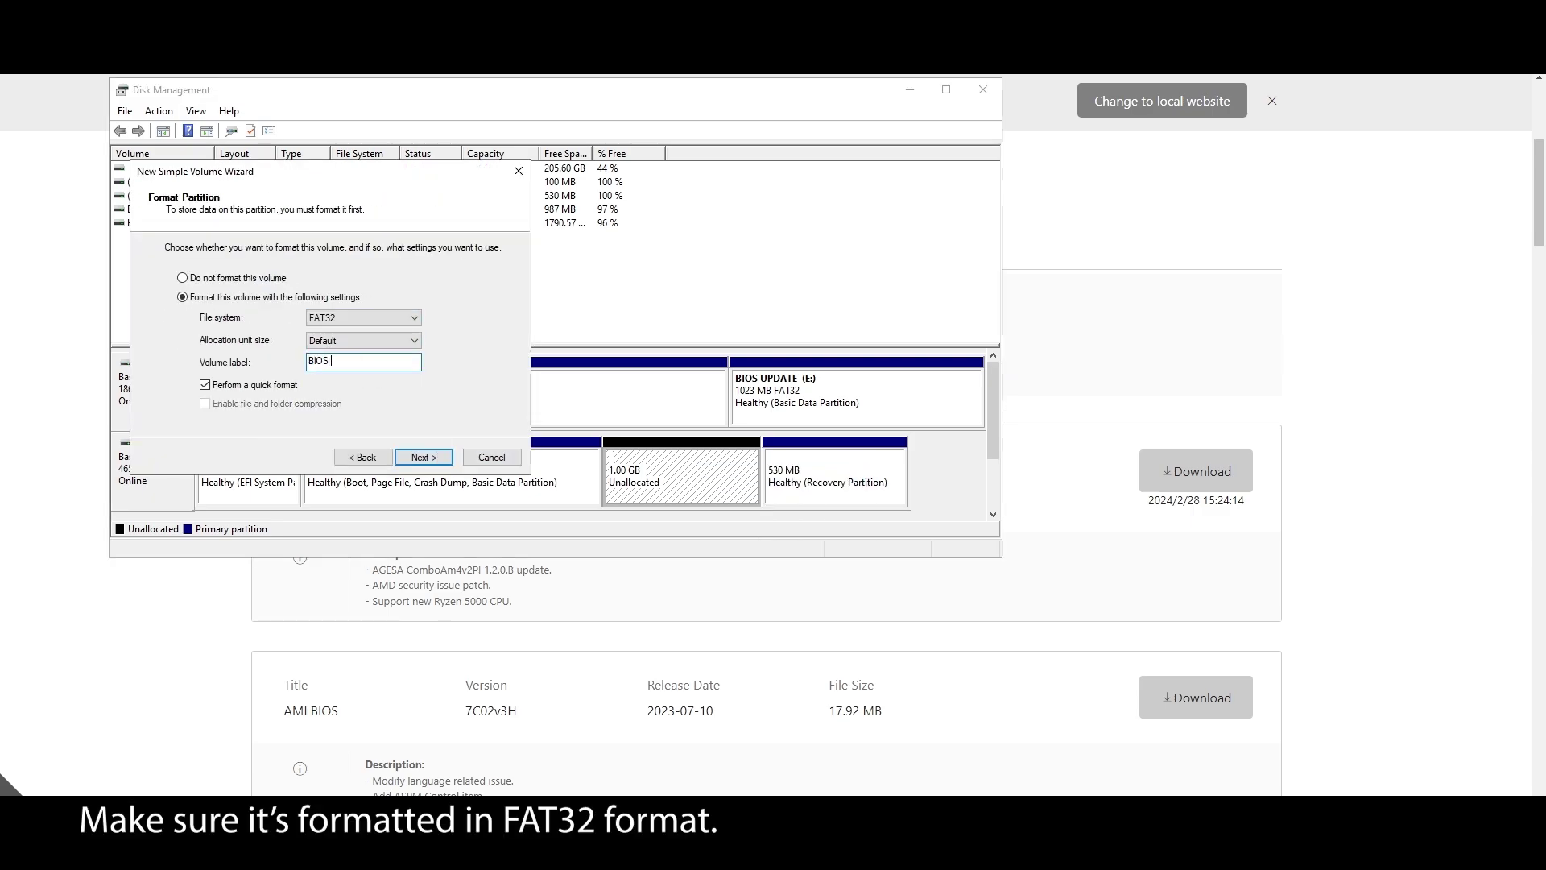
text(Update)
click(424, 457)
click(437, 457)
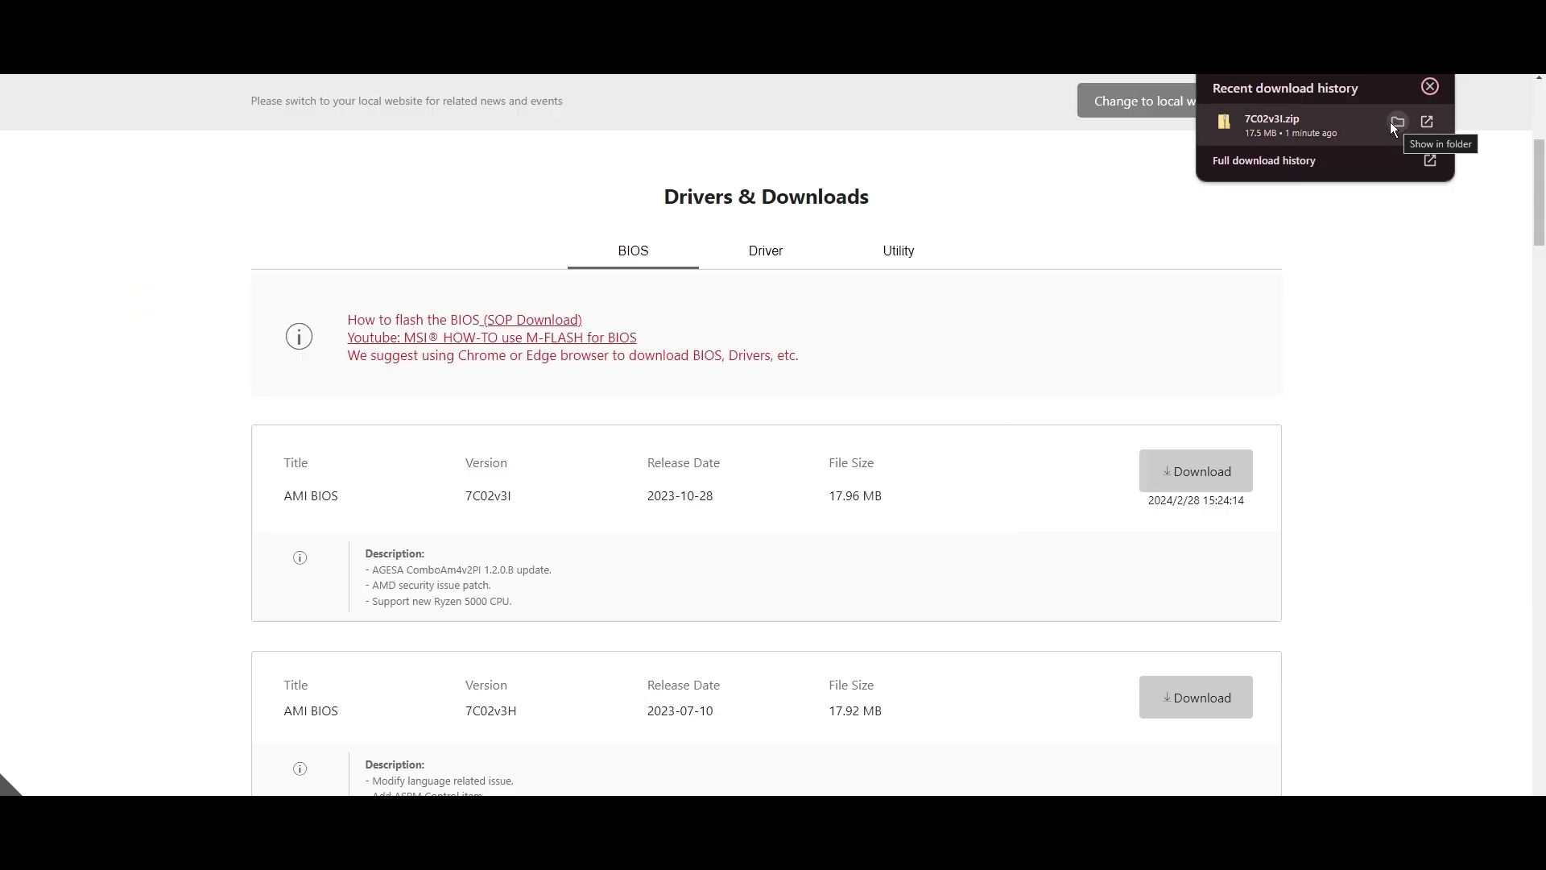
- Extract the BIOS zip and move E7C02AMS.3I0 and 7C02v3x.txt to the root of F:
right_click(1390, 122)
click(1276, 193)
right_click(407, 282)
click(676, 443)
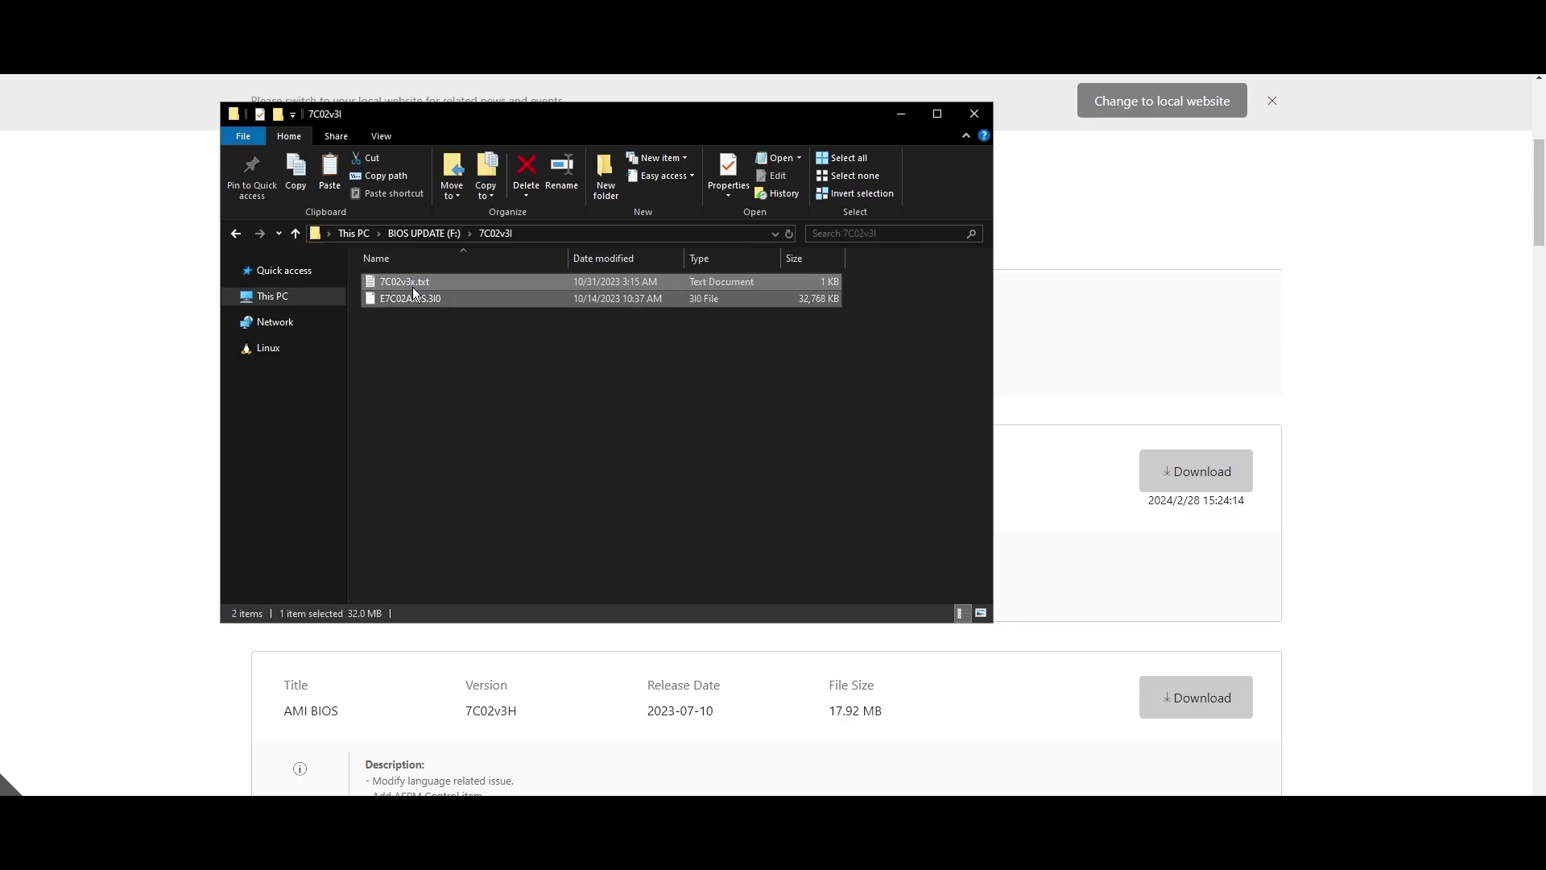
key(alt+Left)
key(ctrl+v)
key(Delete)
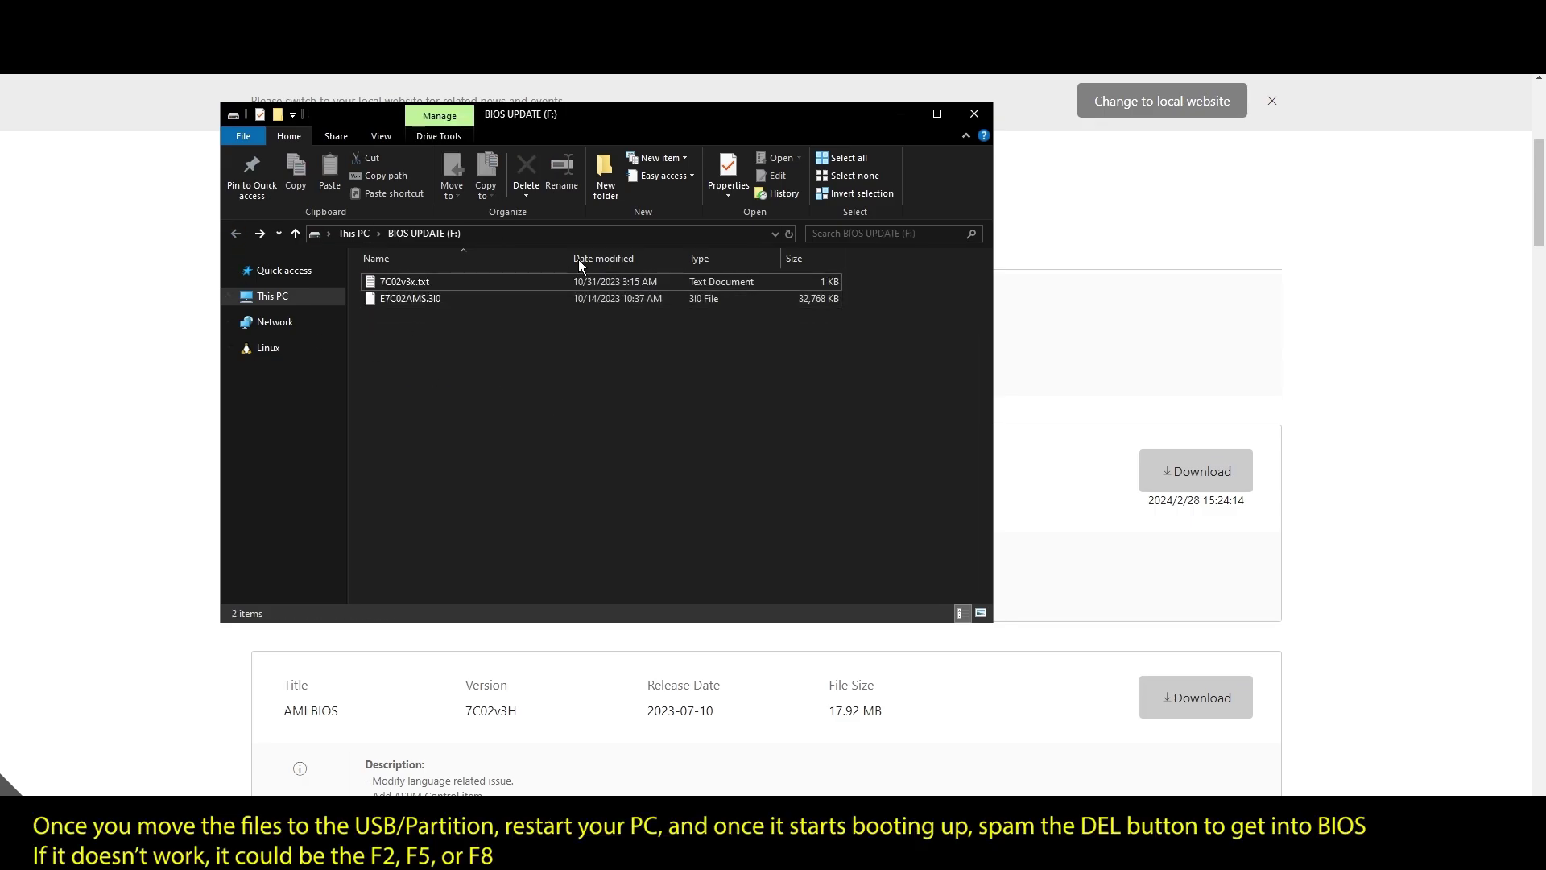